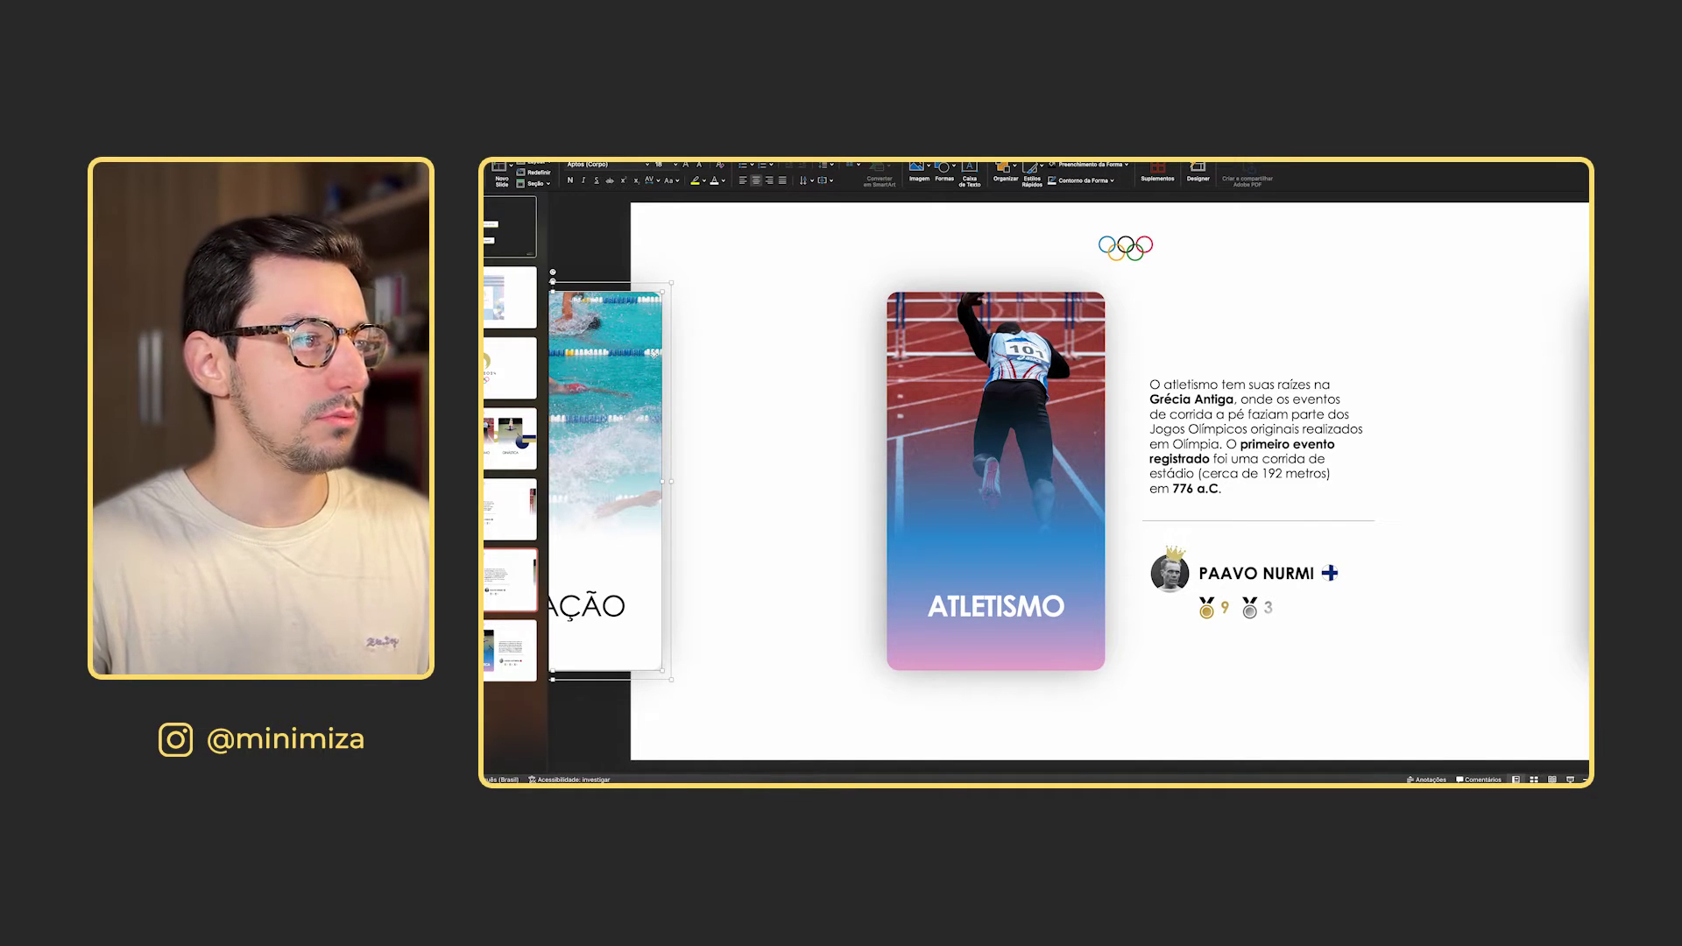
right_click(653, 354)
mouse_move(727, 506)
left_click(833, 517)
left_click(1122, 416)
- Review the three-card menu slide and the Natação and Ginástica detail slides, returning to the menu slide
left_click(489, 456)
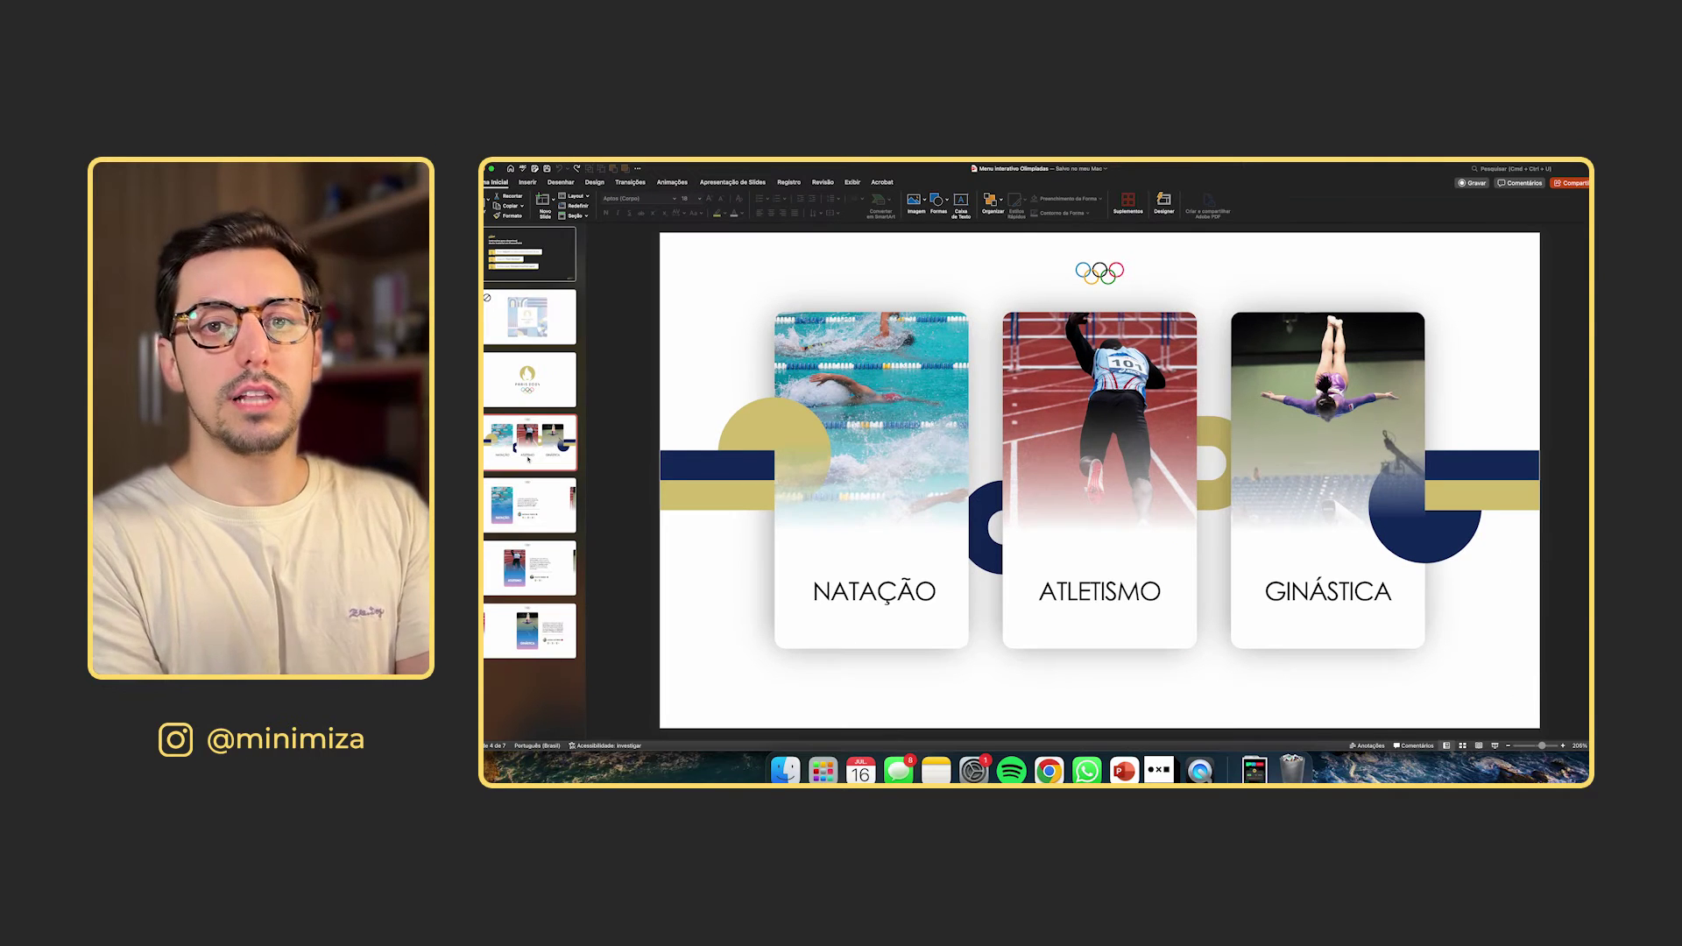
left_click(524, 495)
left_click(527, 451)
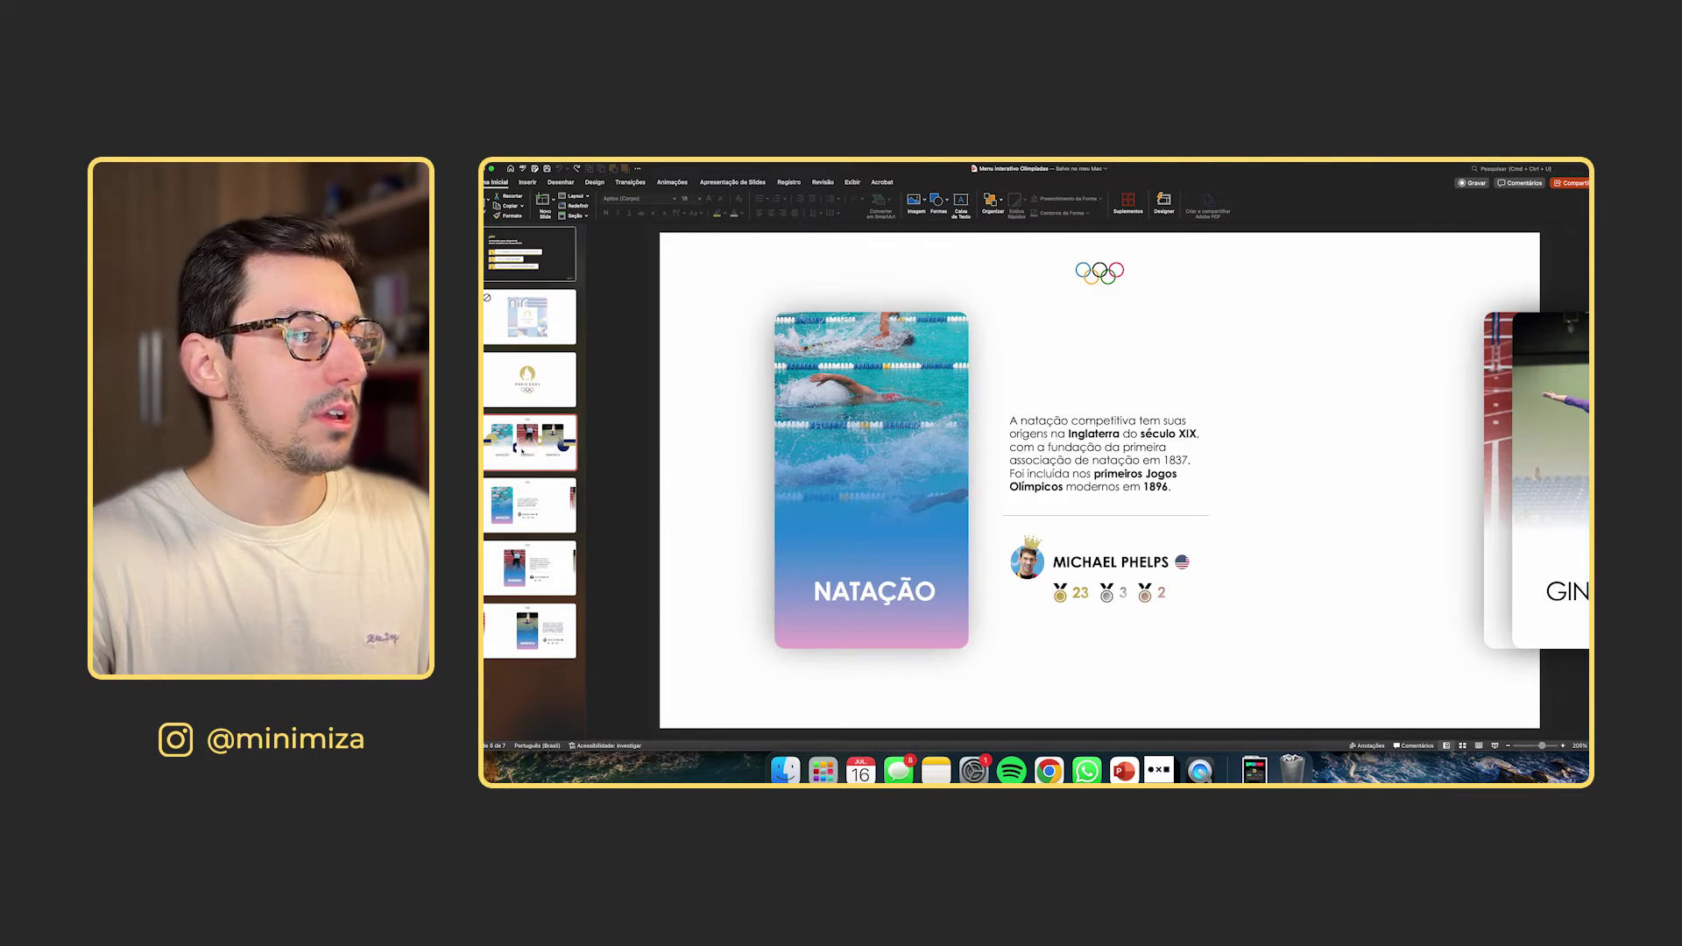
left_click(539, 635)
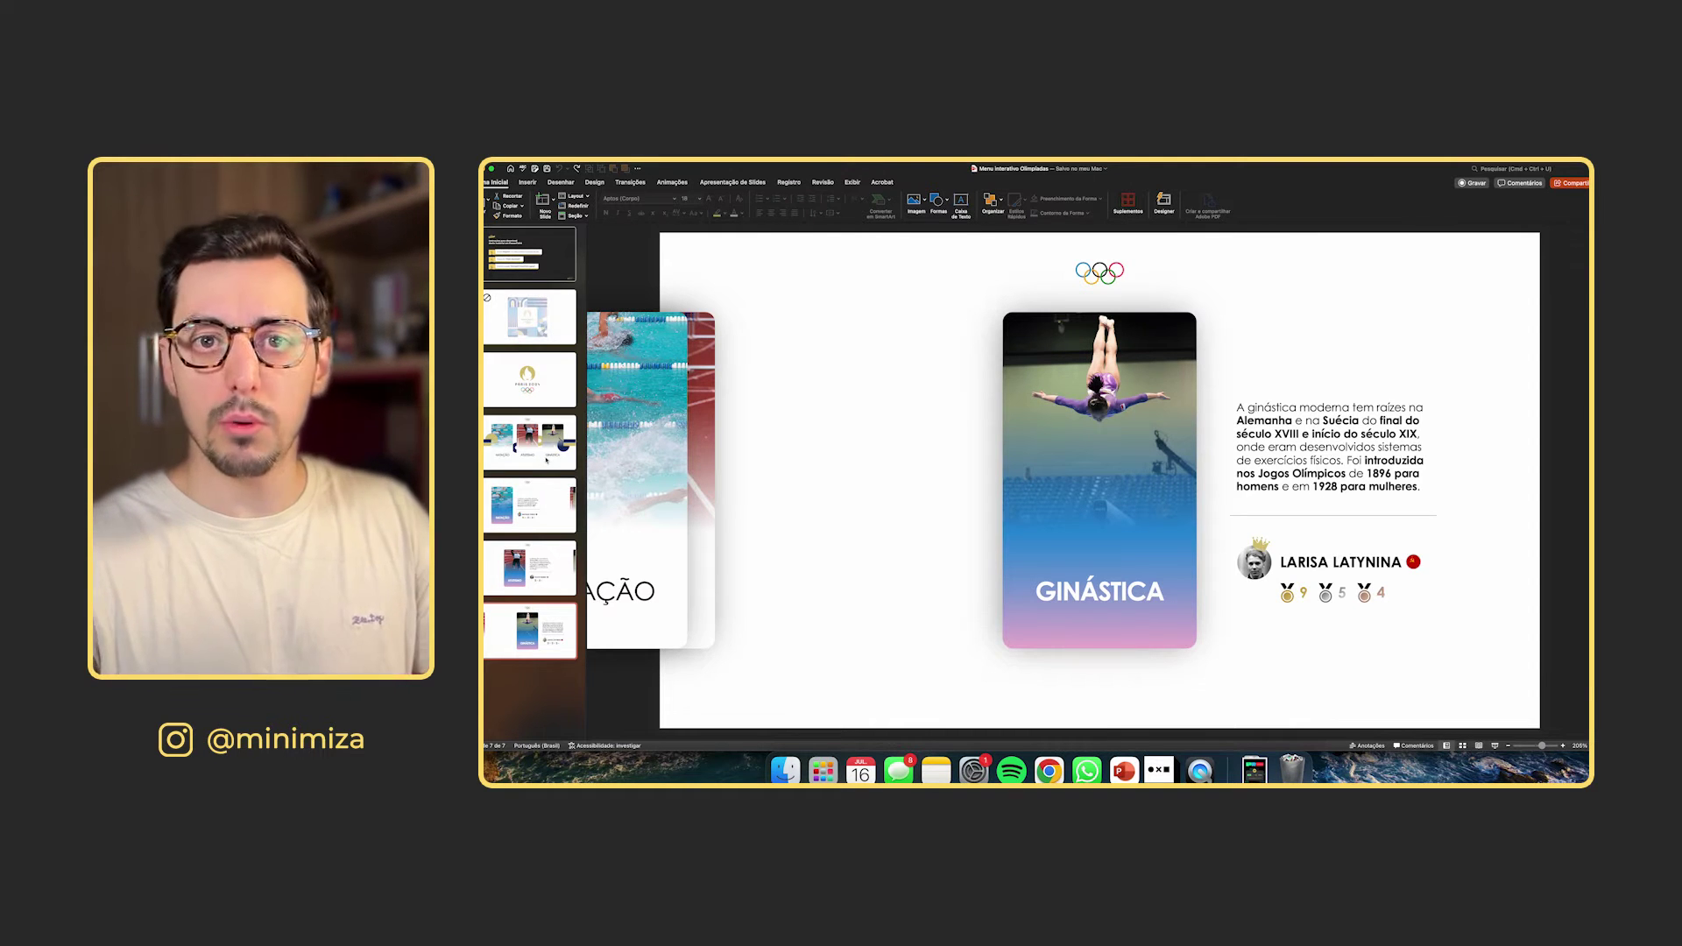
left_click(547, 460)
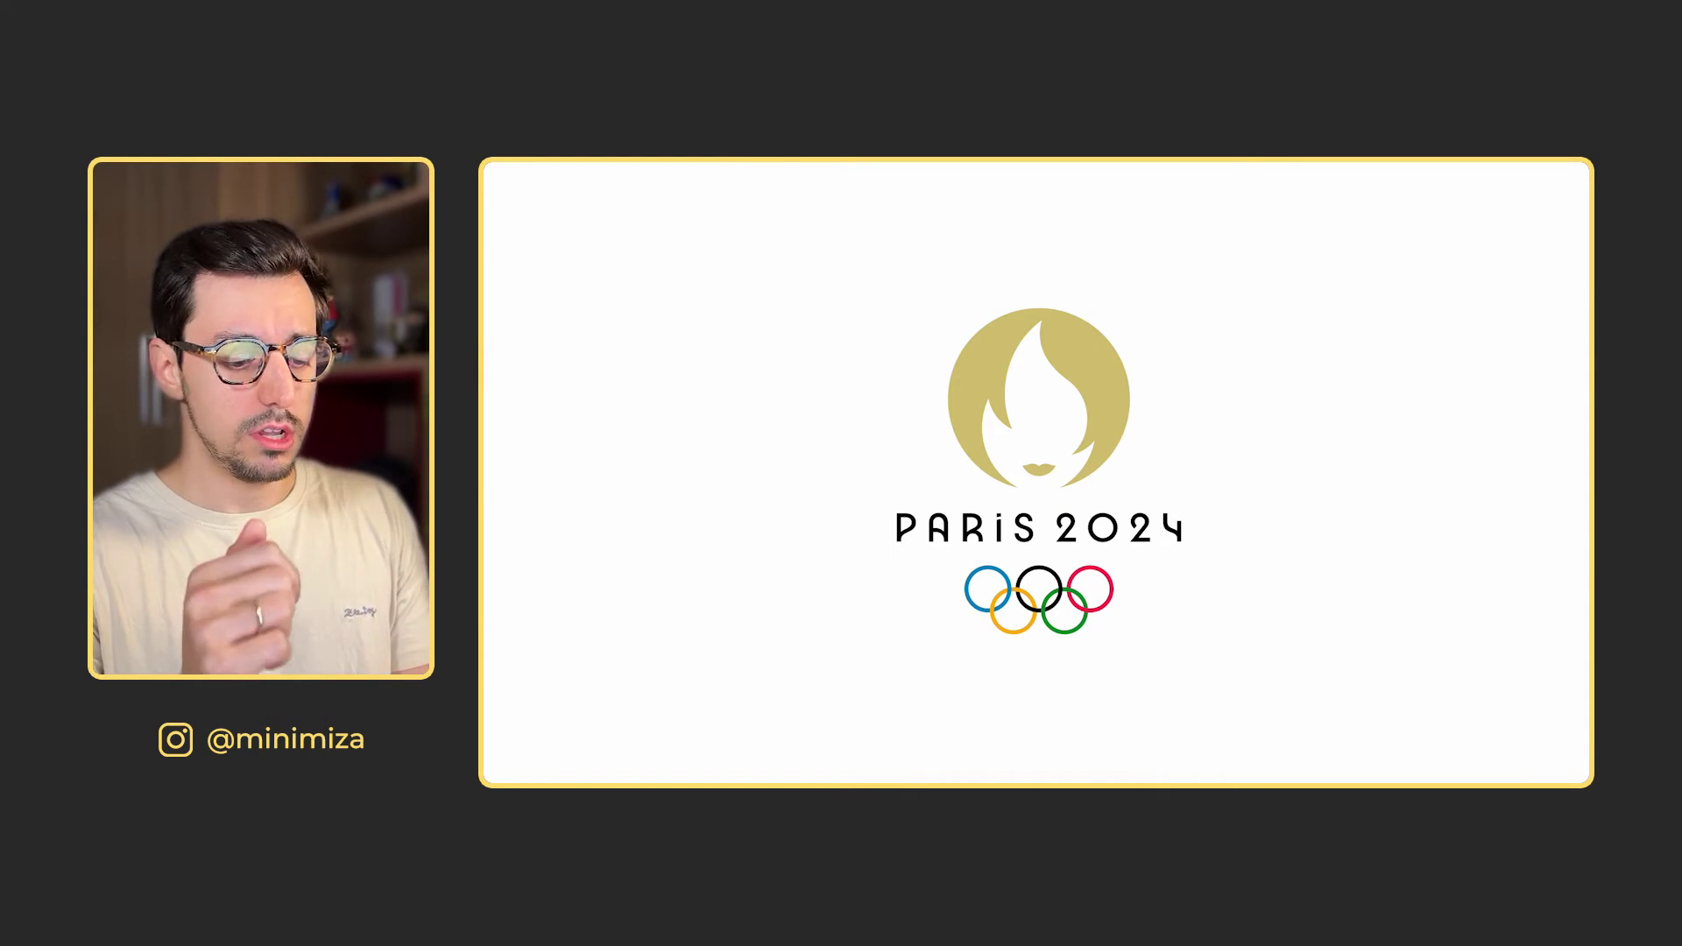
- Present the slides from the Paris 2024 cover through the menu, Natação, Atletismo and Ginástica, and step back three slides
key("Right")
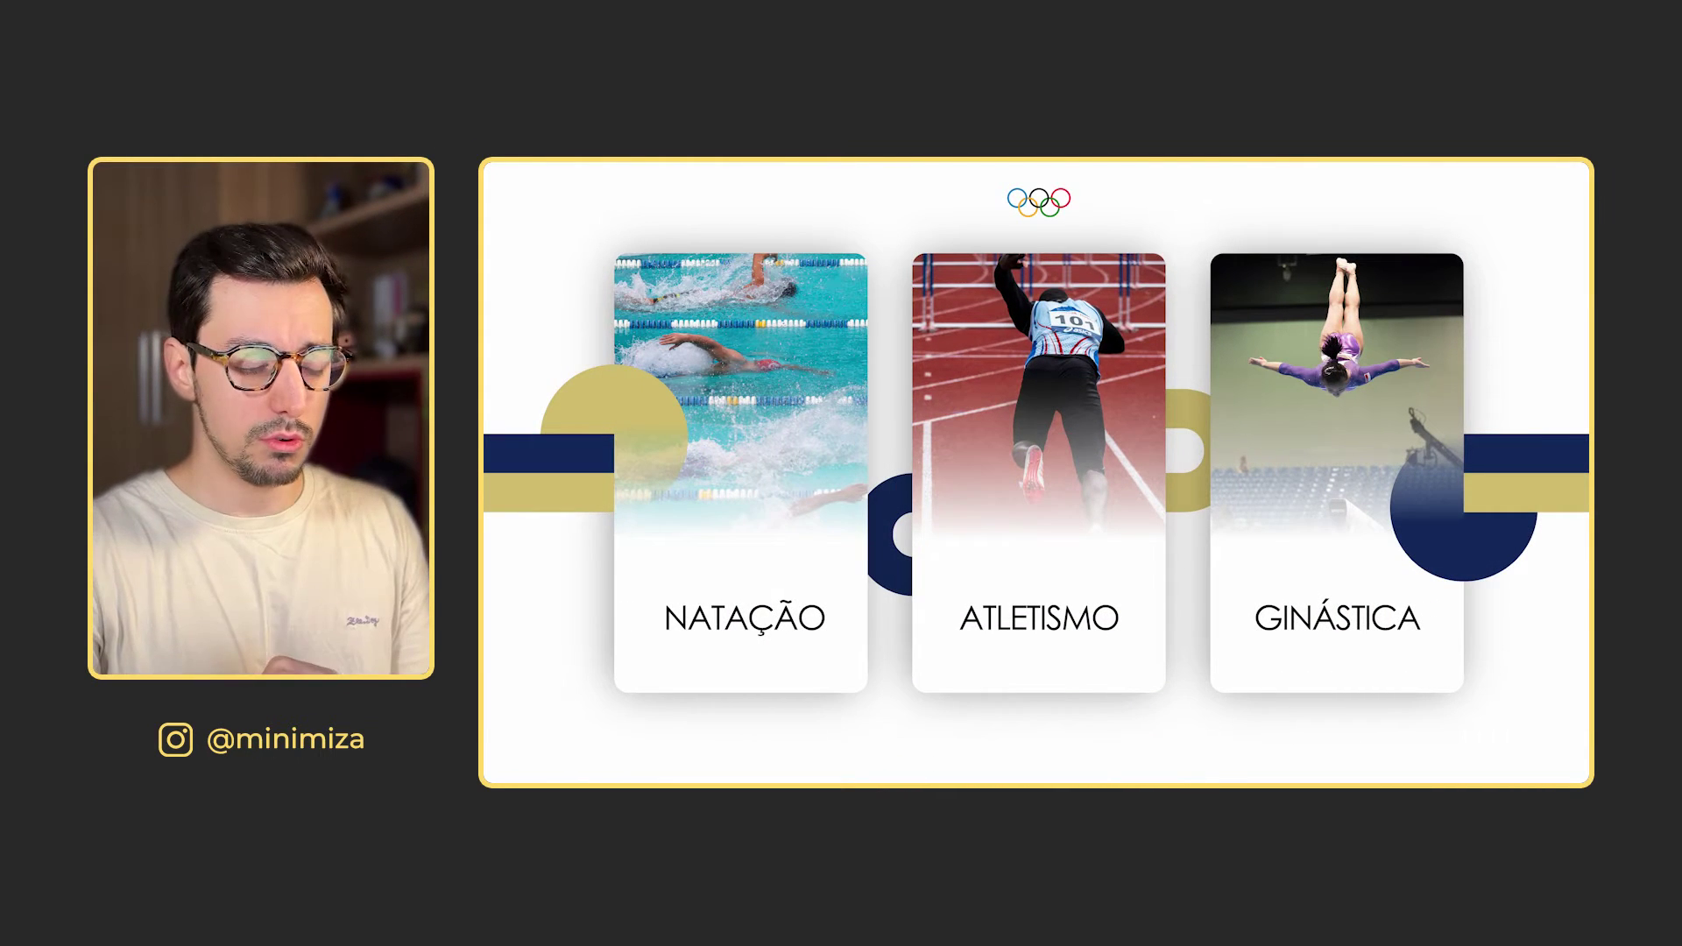
key("Right")
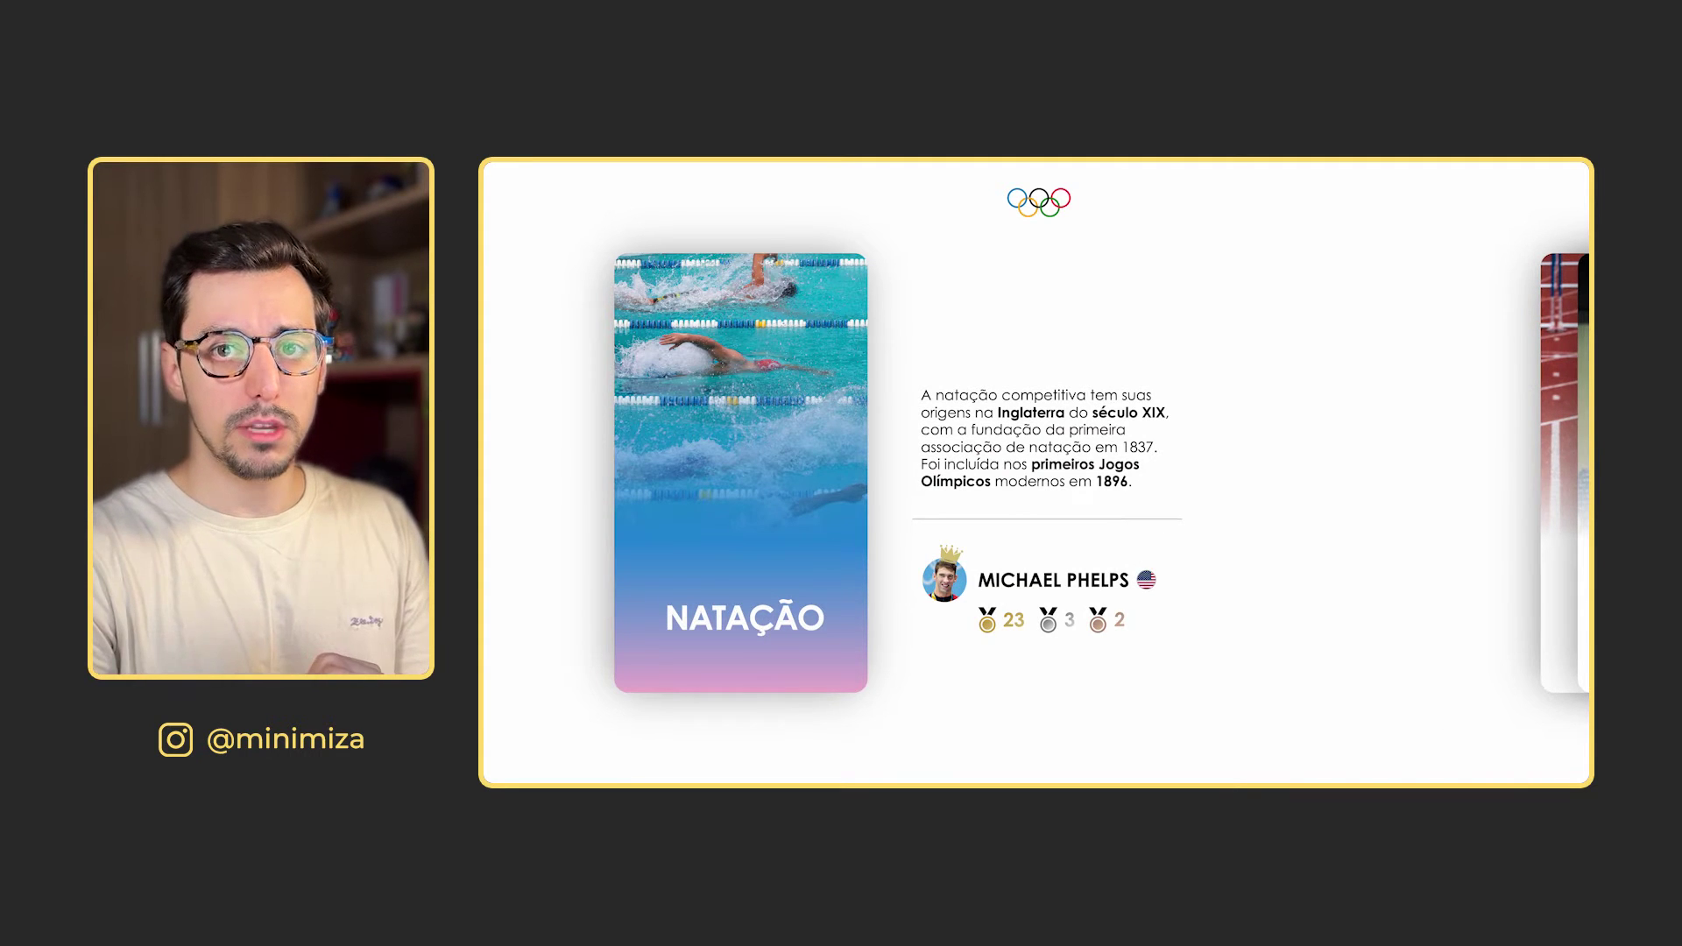
key("Right")
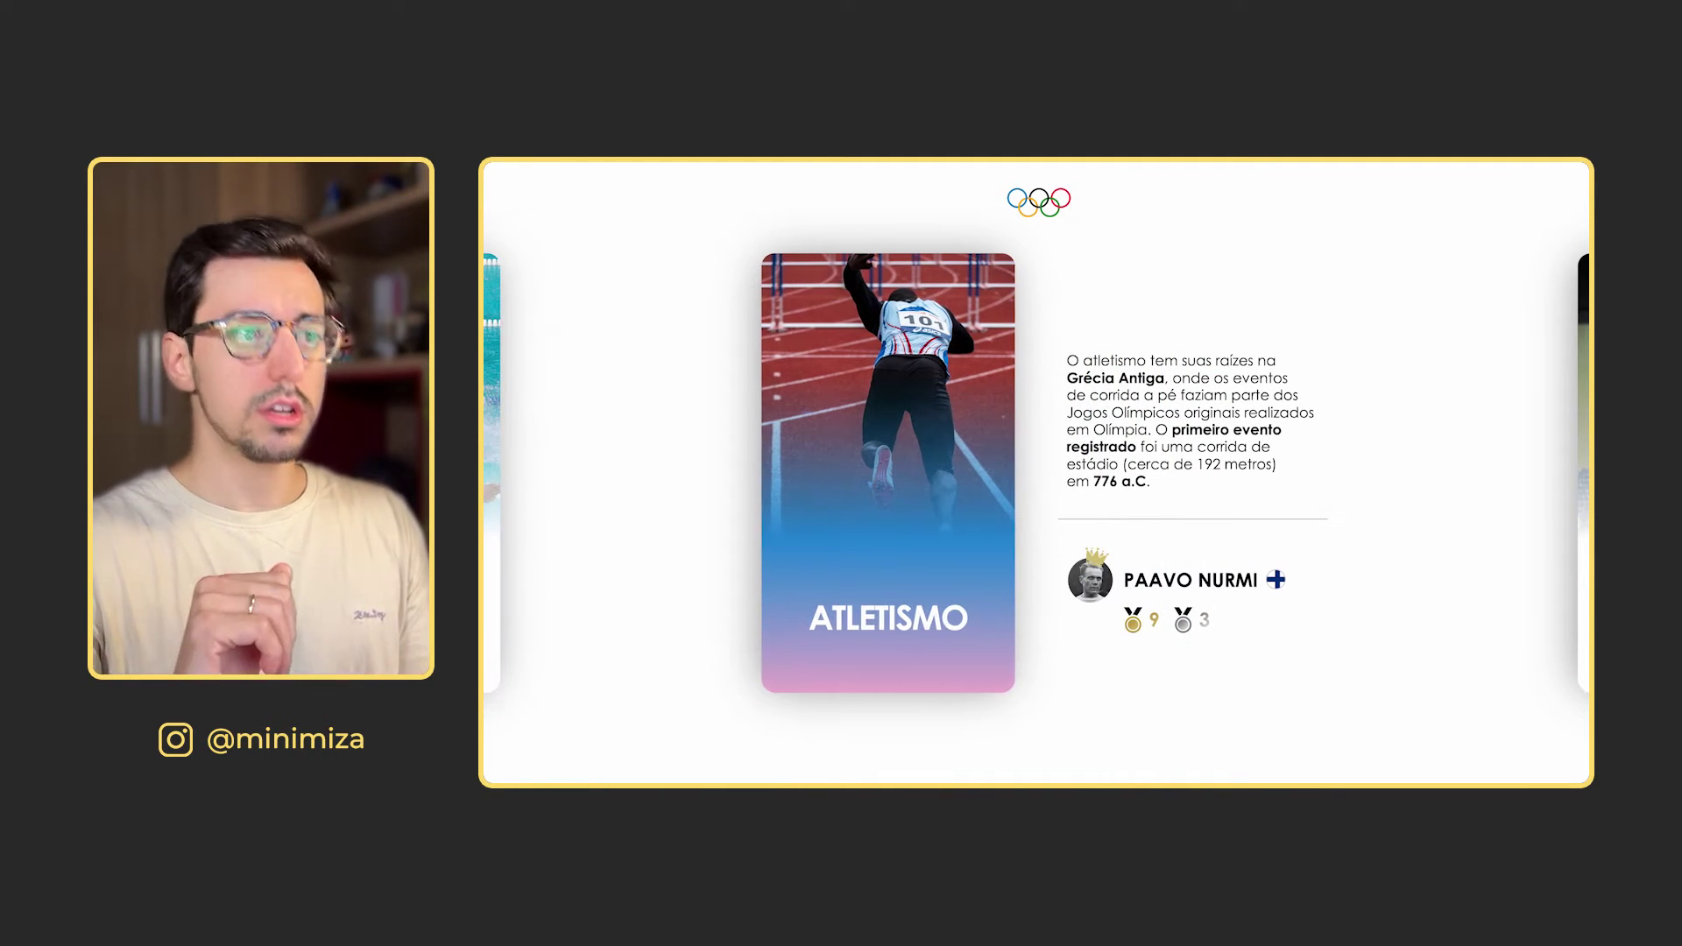
key("Right")
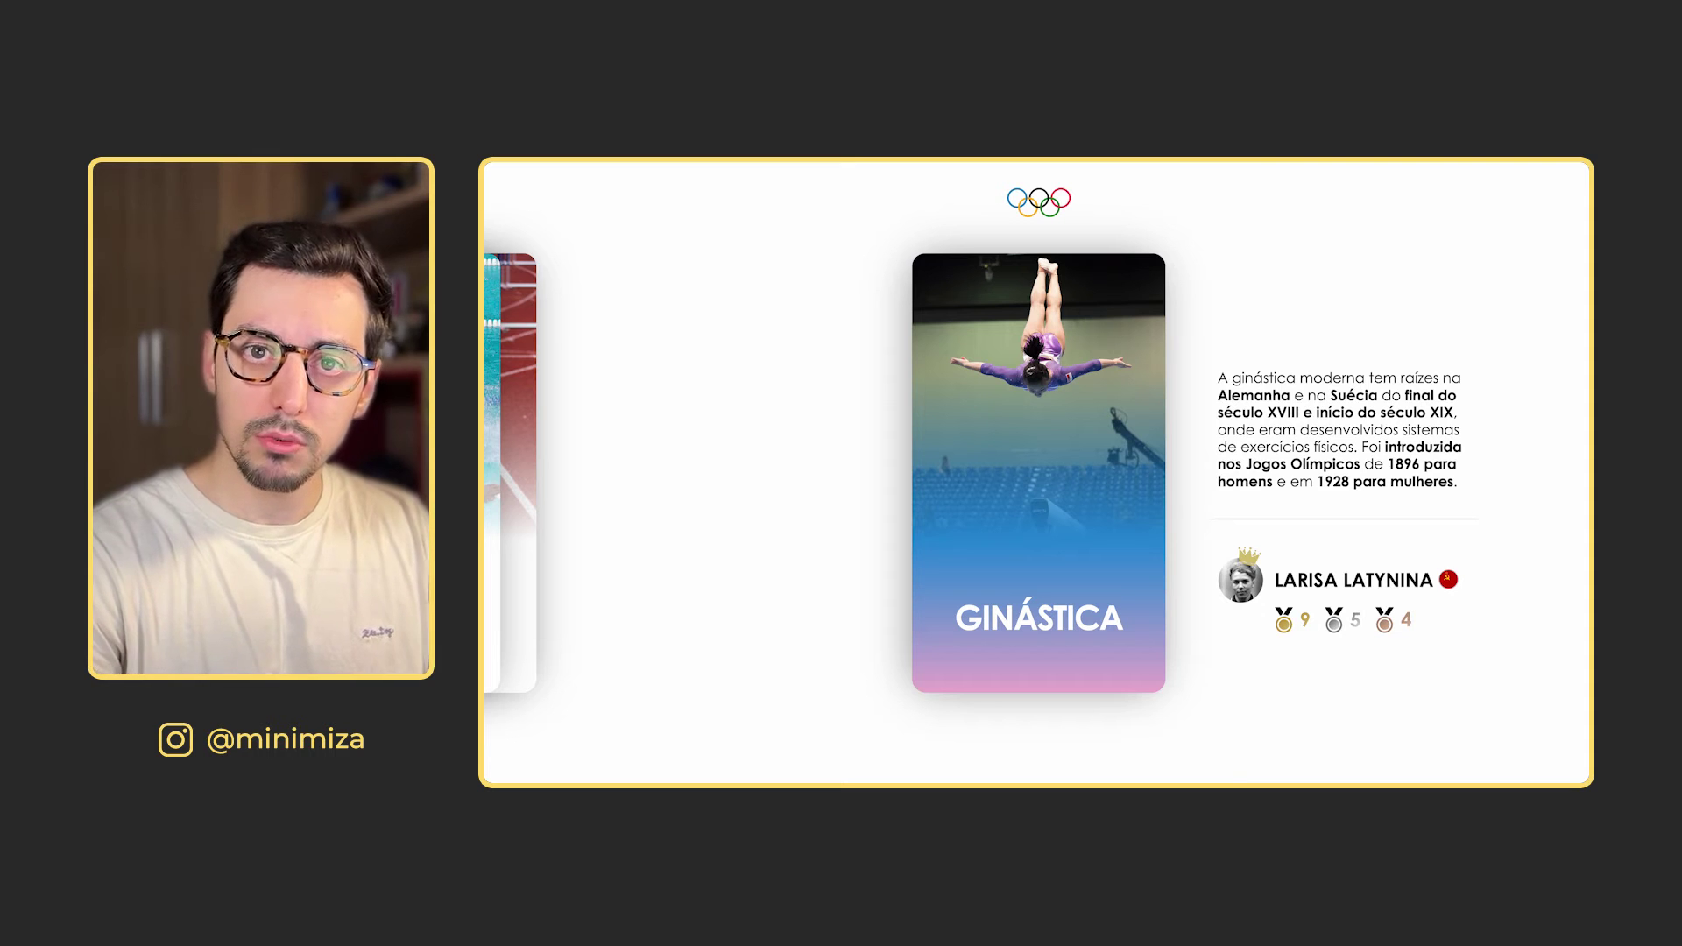
key("Left")
key("Left")
key("Left")
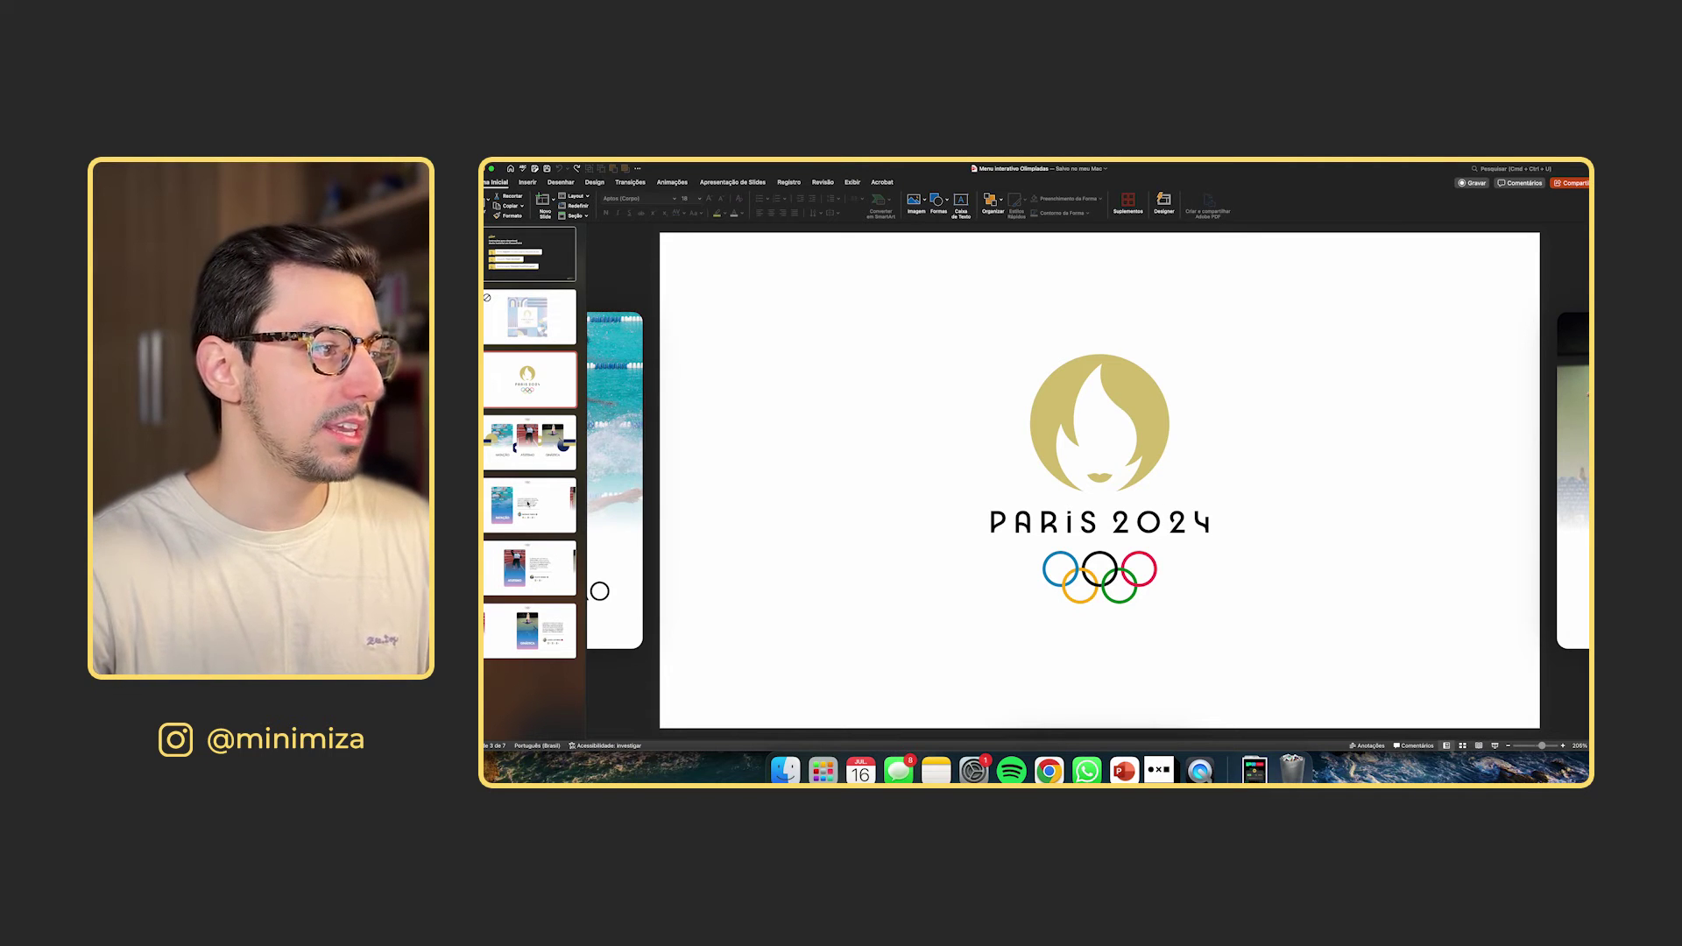
- Examine the cards parked outside the Paris 2024 slide and compare the transitions assigned to slides 3 and 4
scroll(1224, 420, "down", 10)
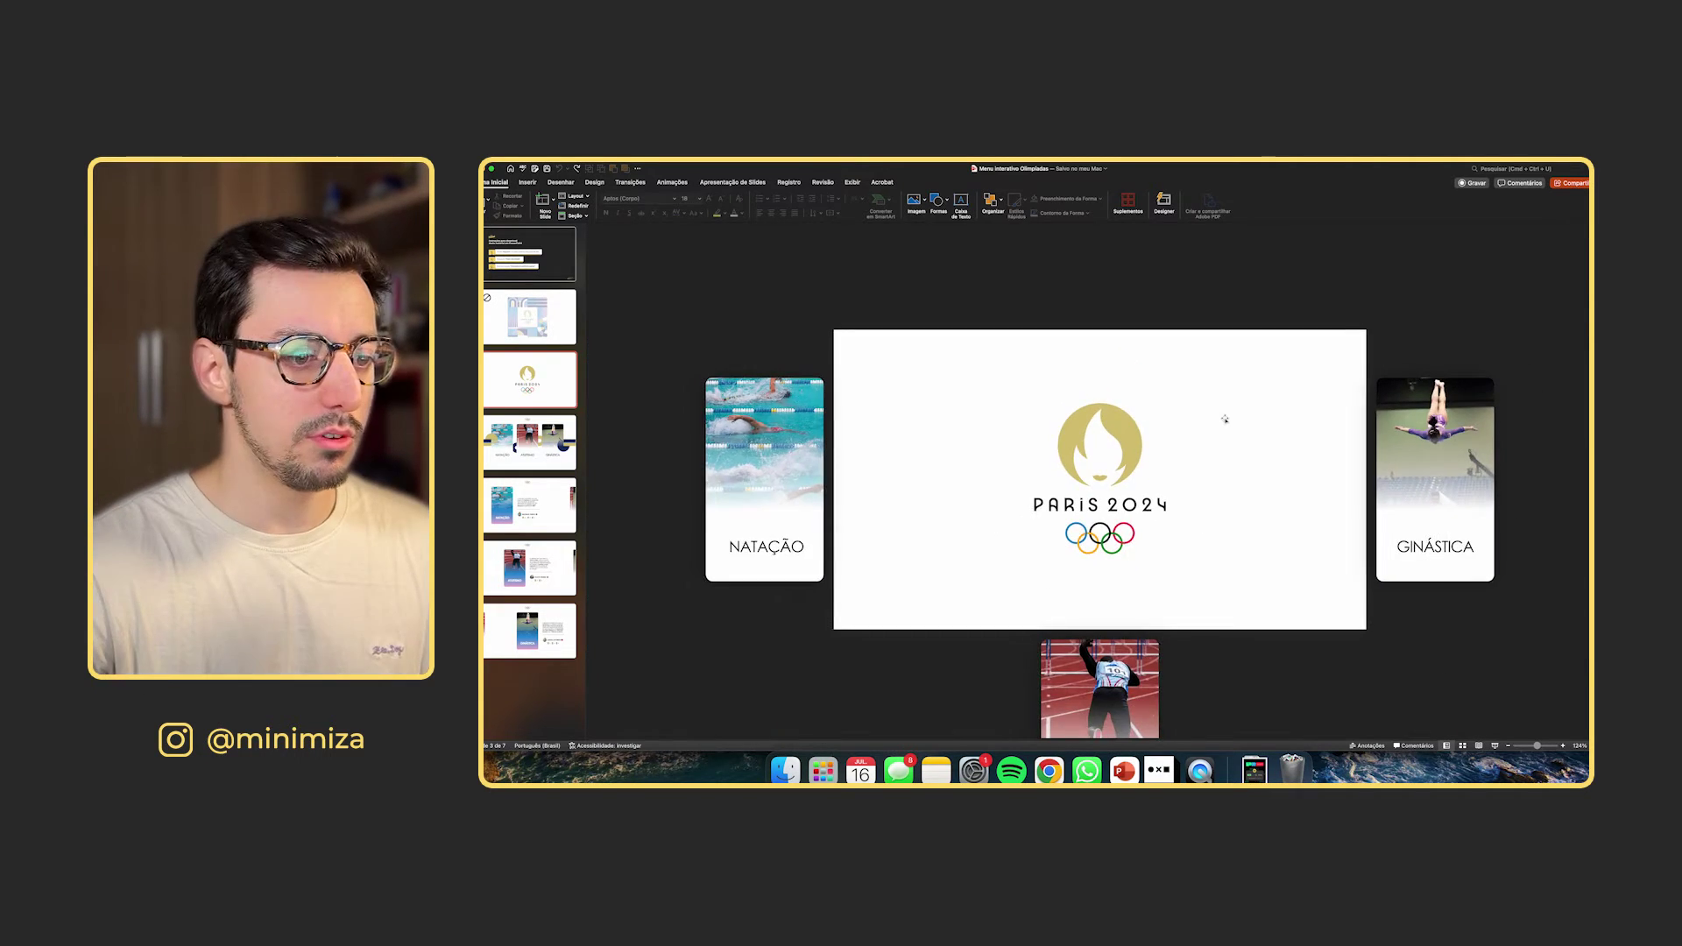
scroll(1225, 419, "up", 3)
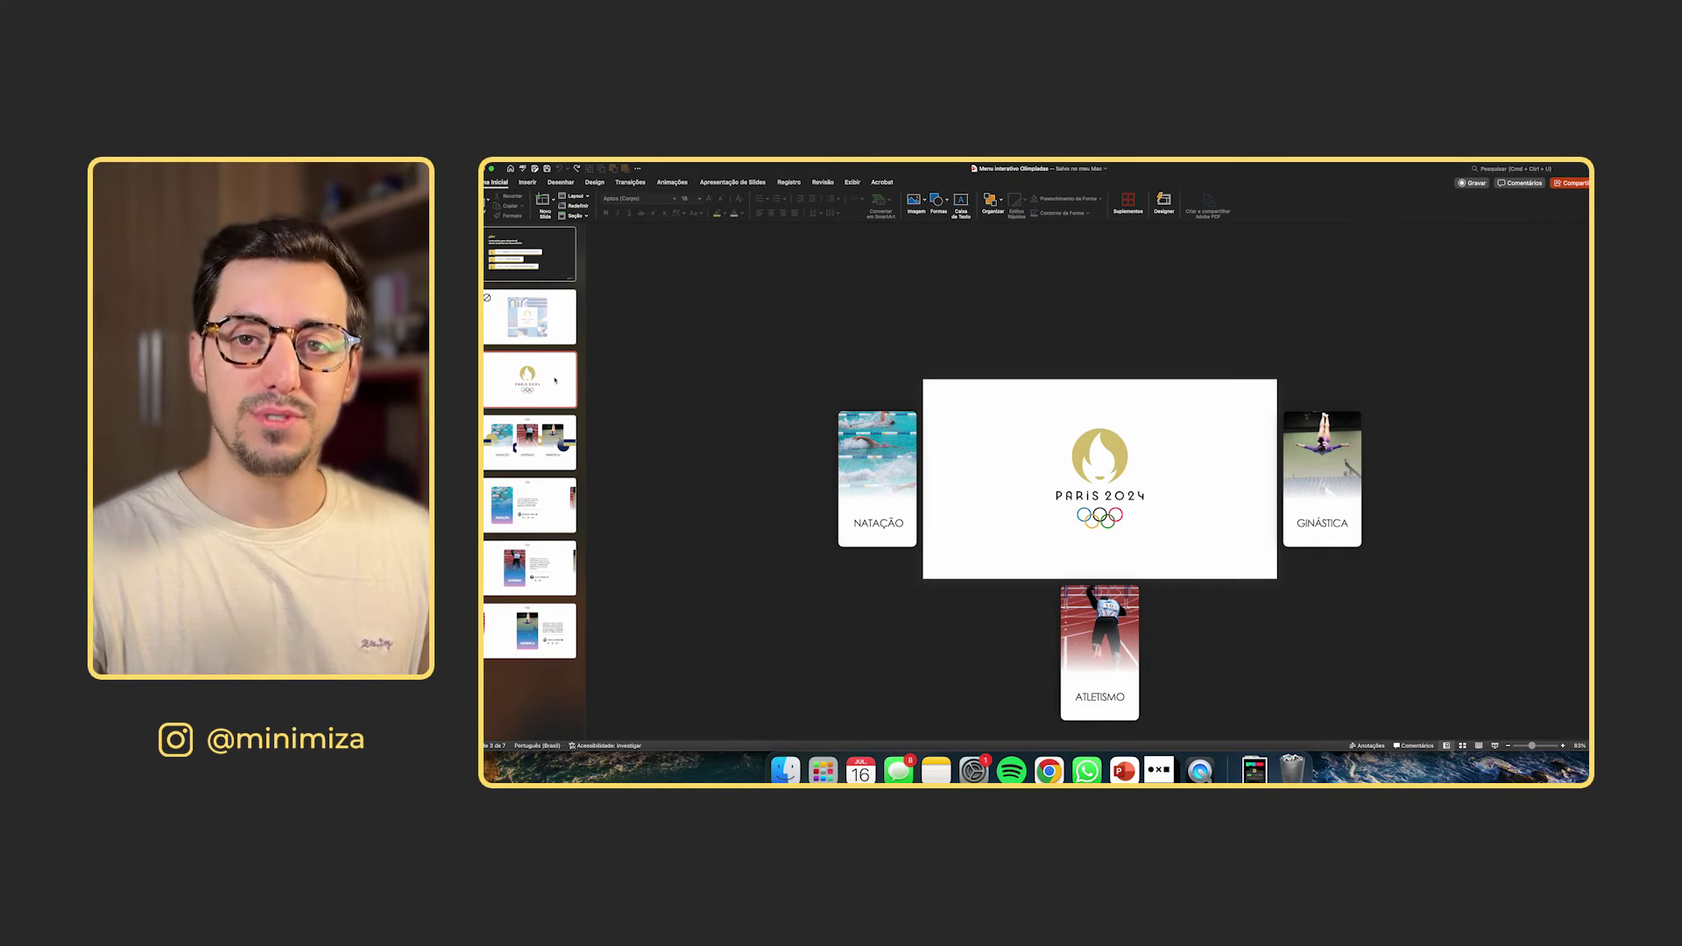
left_click(630, 182)
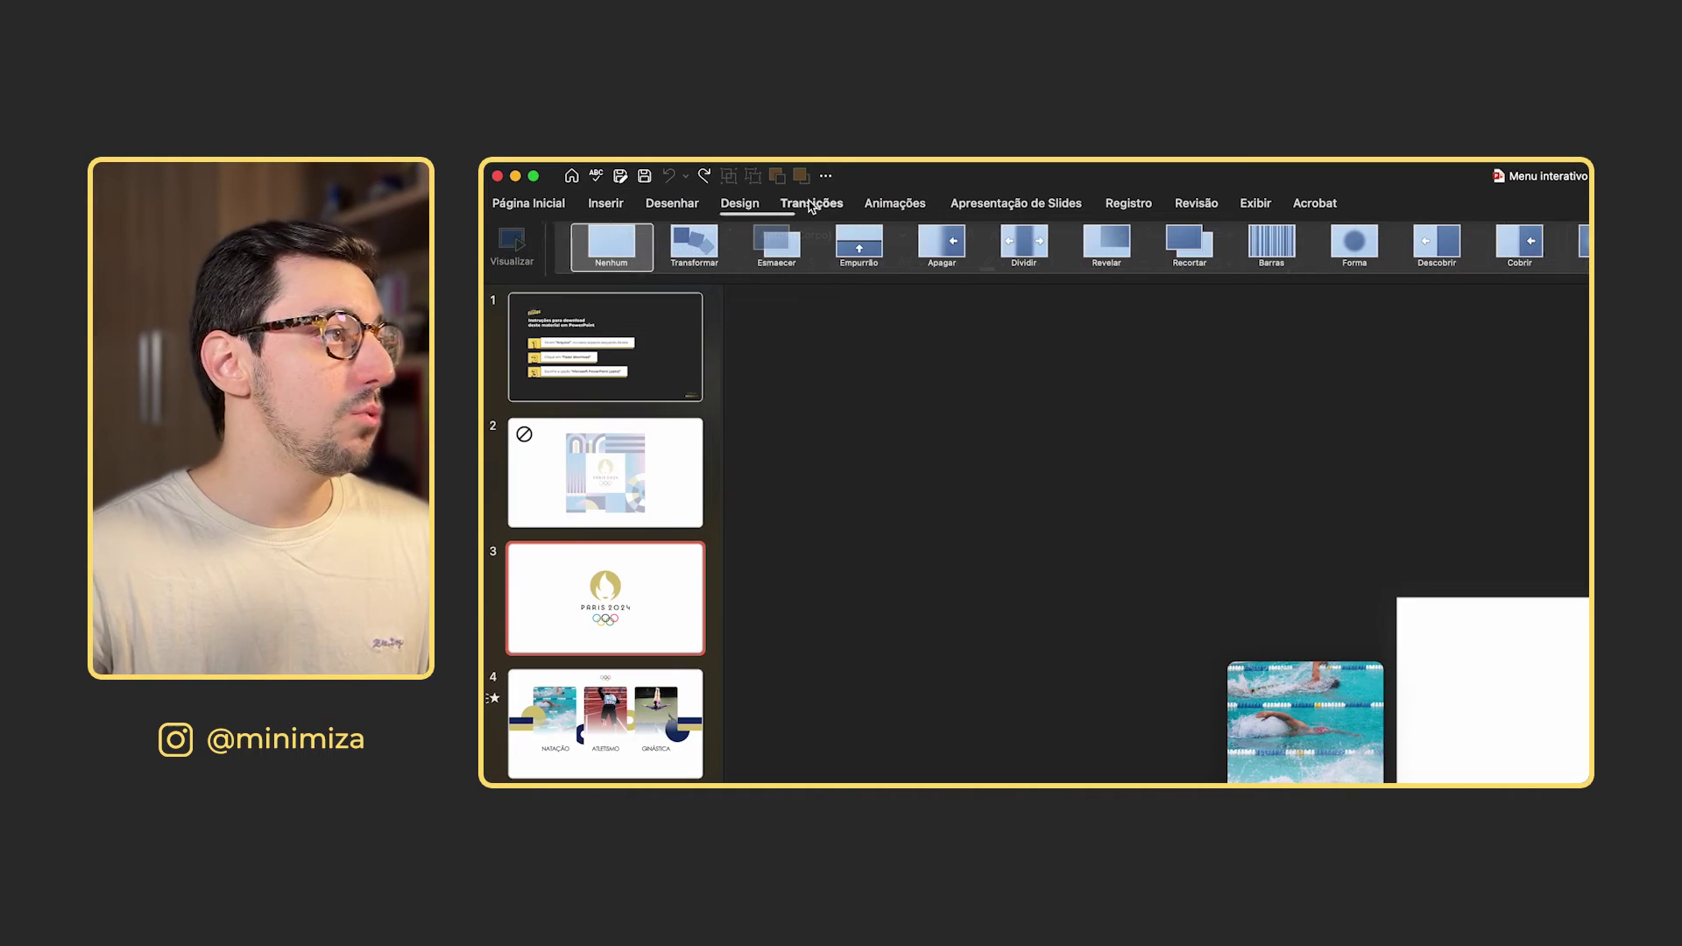
left_click(638, 770)
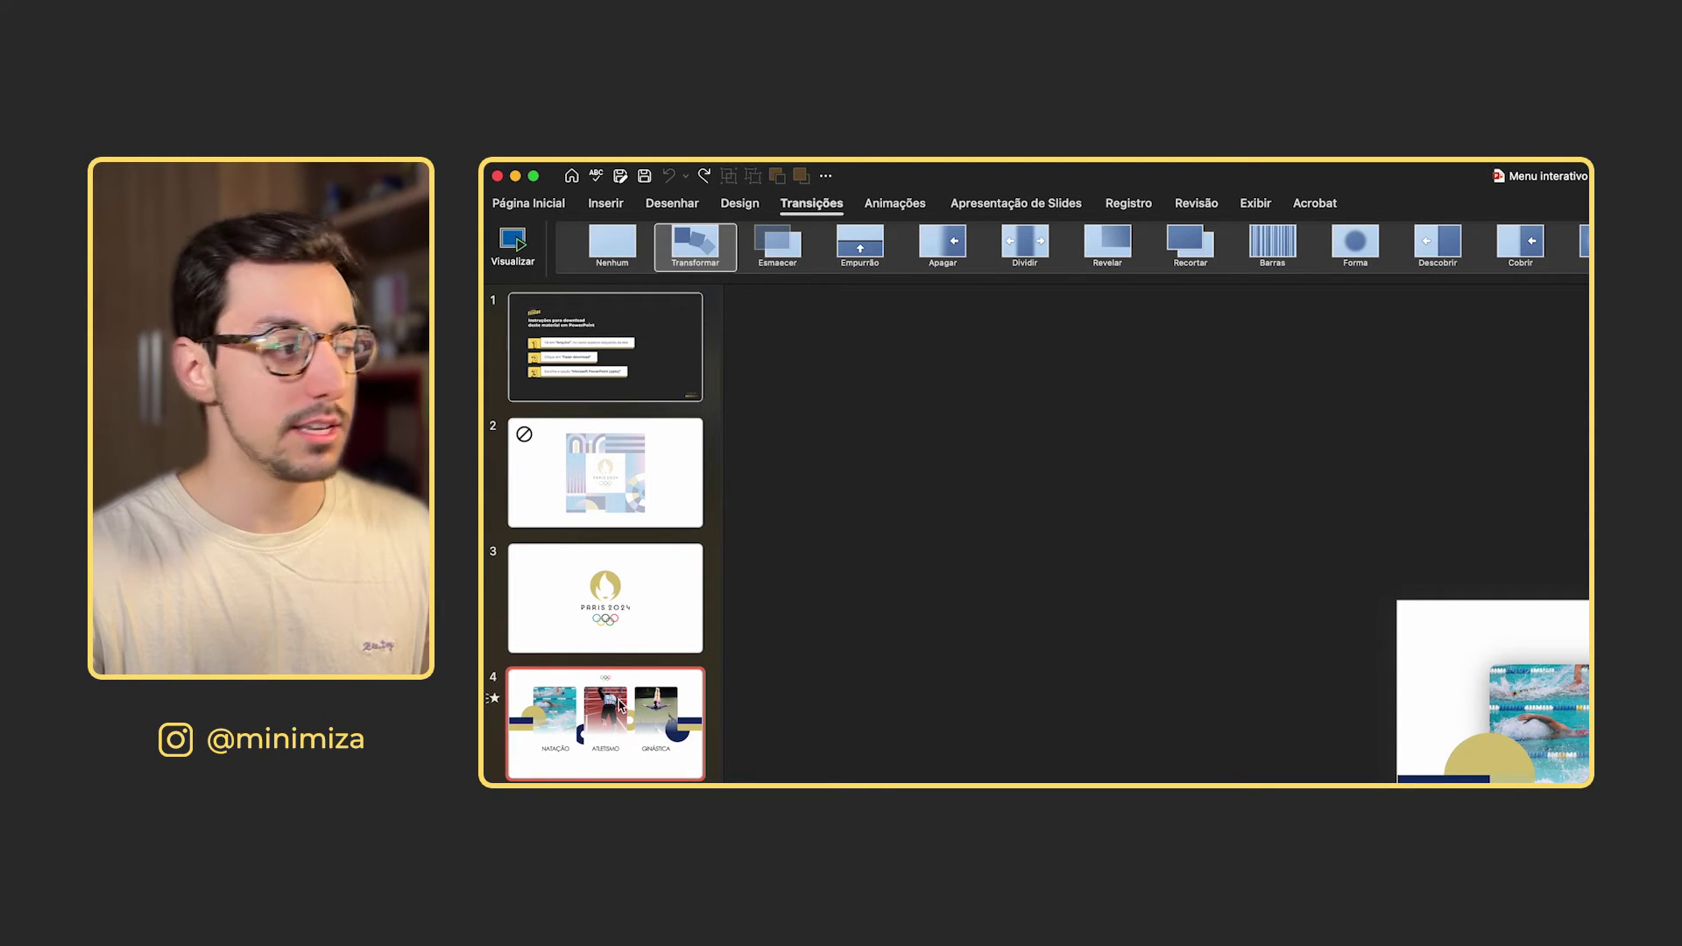
left_click(630, 591)
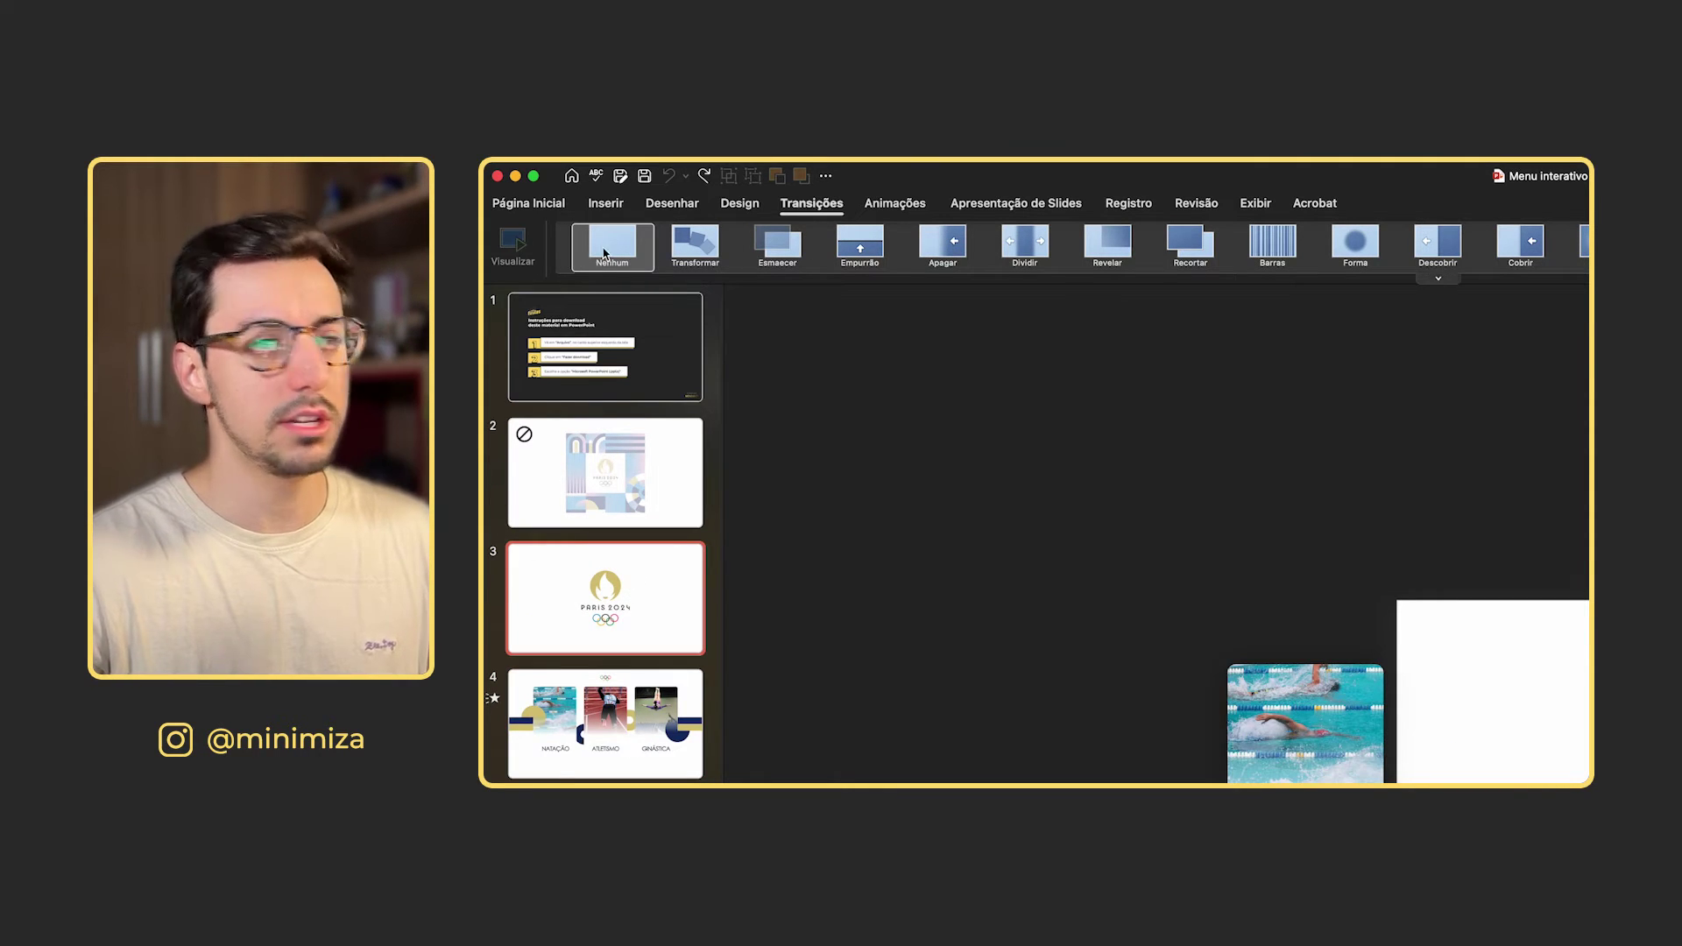
left_click(575, 714)
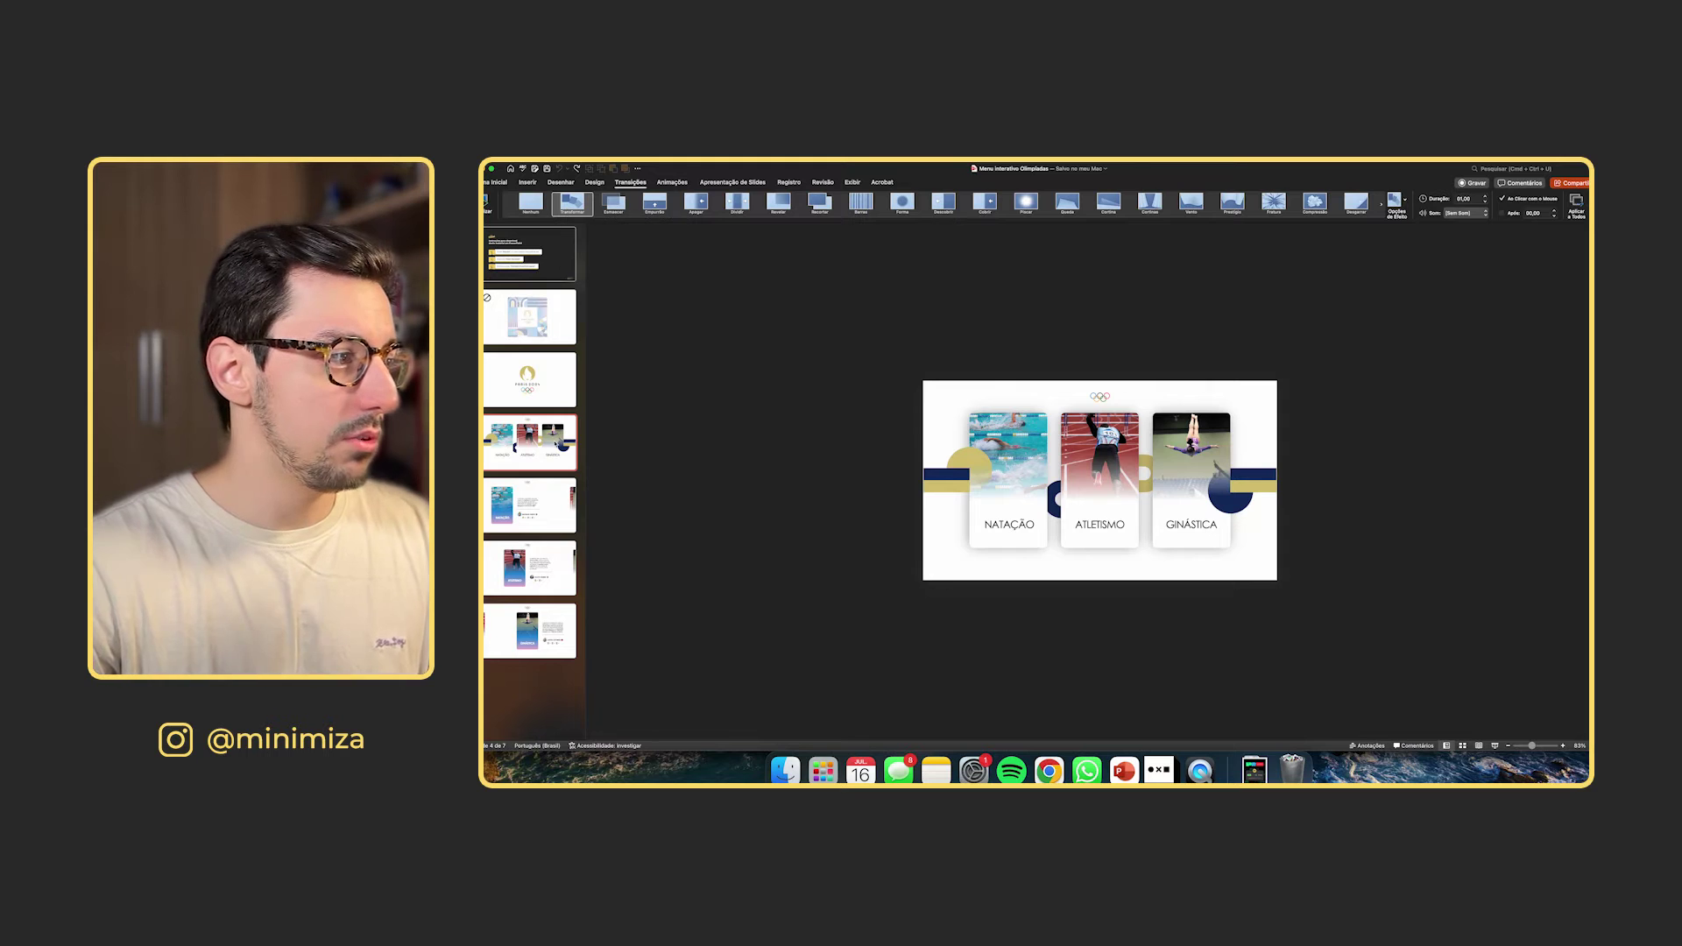
- Try shifting a piece inside the grouped Natação card on the Paris 2024 slide, undo it, and check the card's grouping options
left_click(530, 379)
left_click(736, 454)
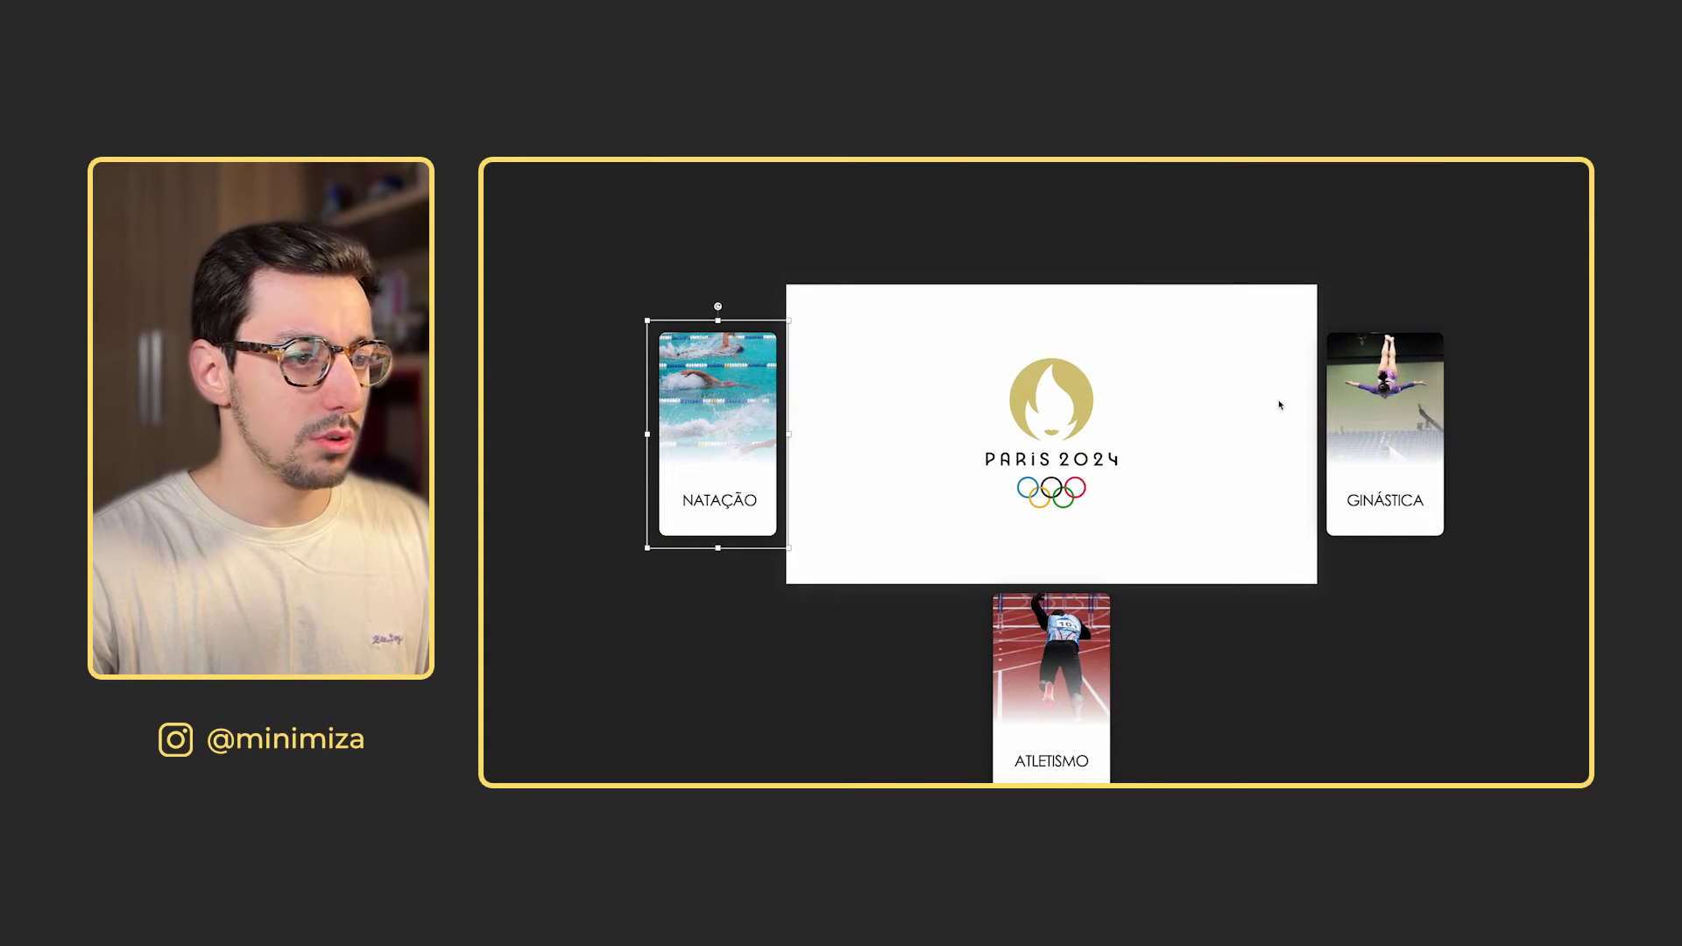
left_click(714, 424)
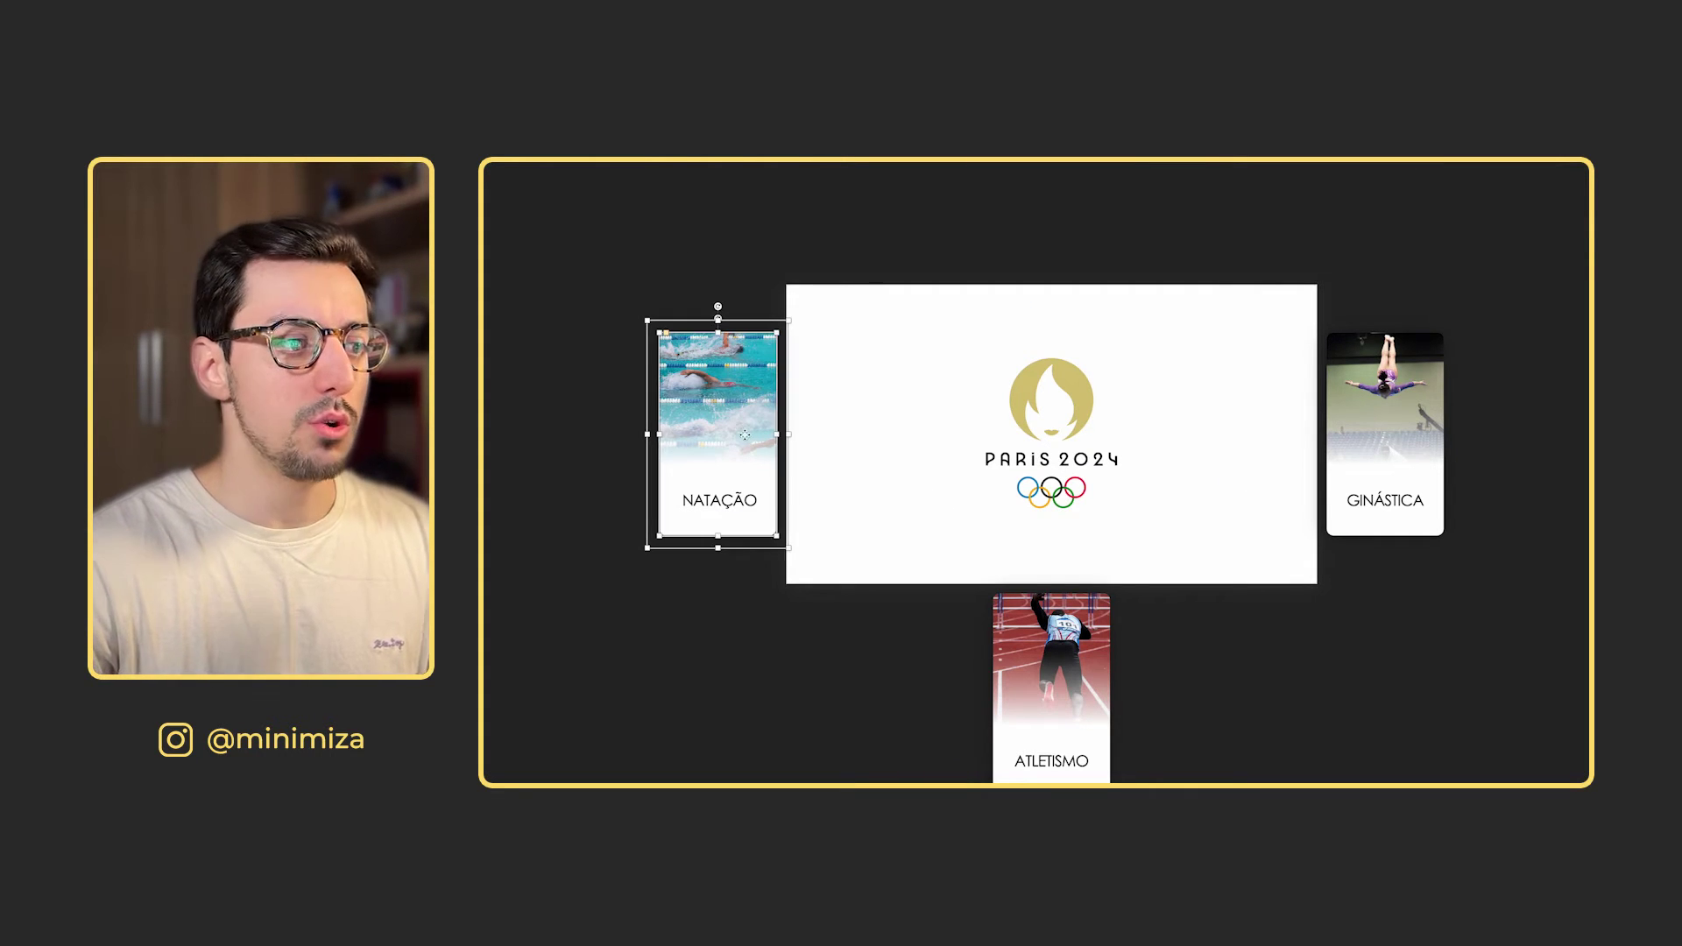
left_click_drag(714, 424, 662, 423)
key("super+z")
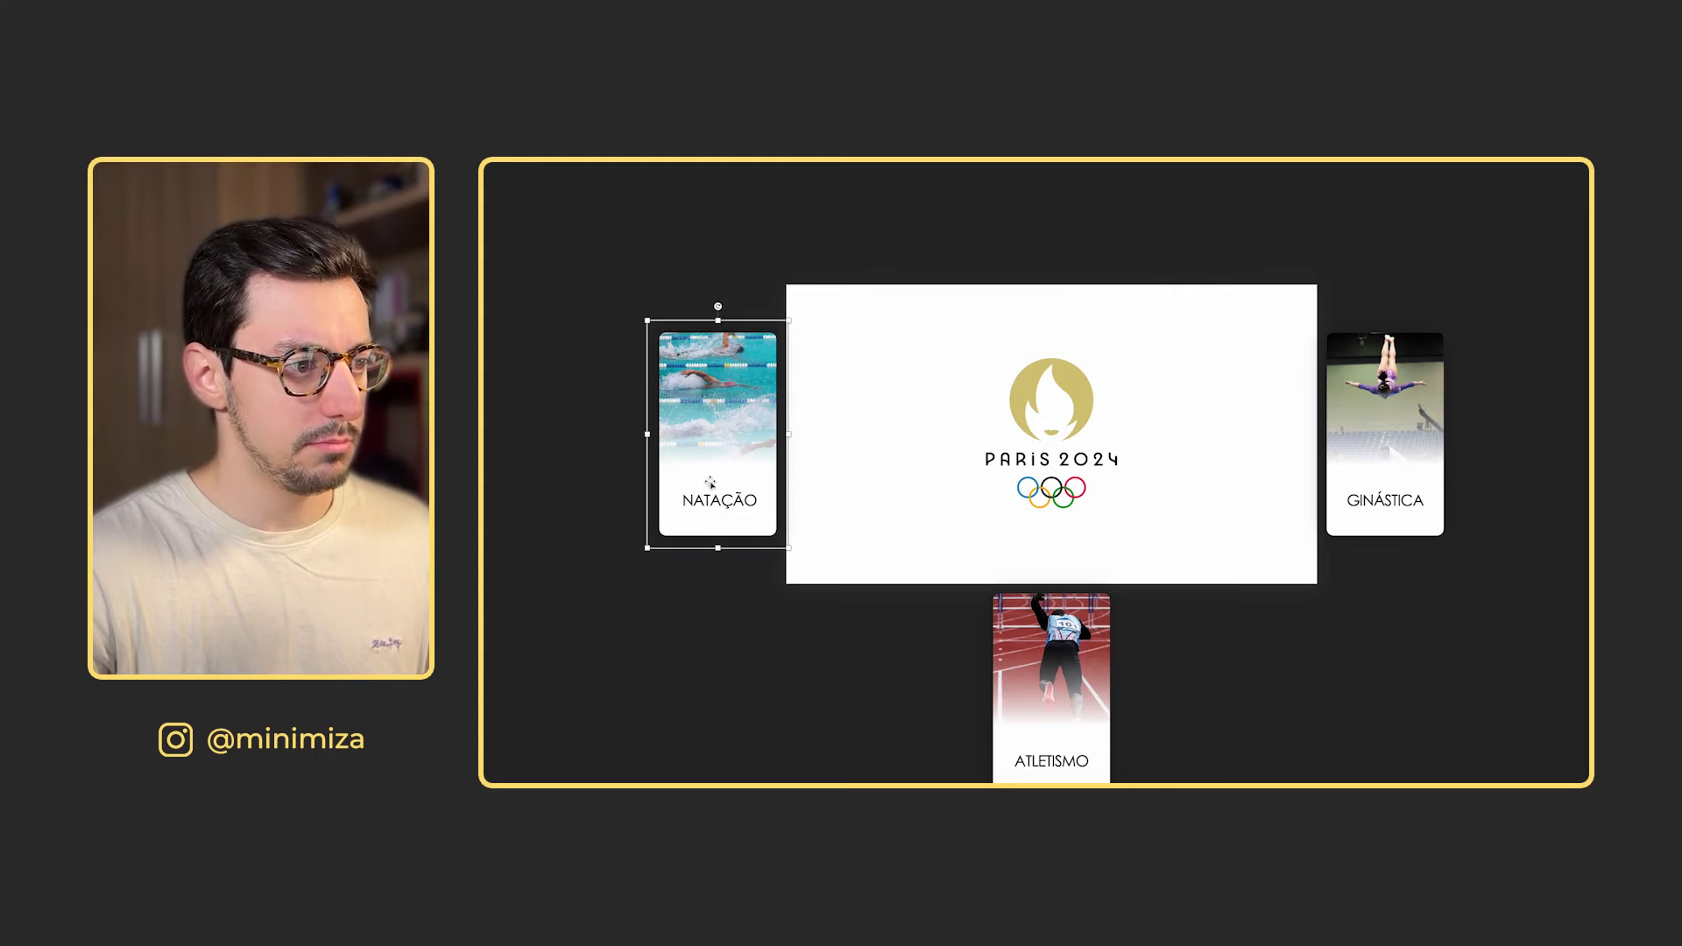
right_click(708, 480)
mouse_move(771, 543)
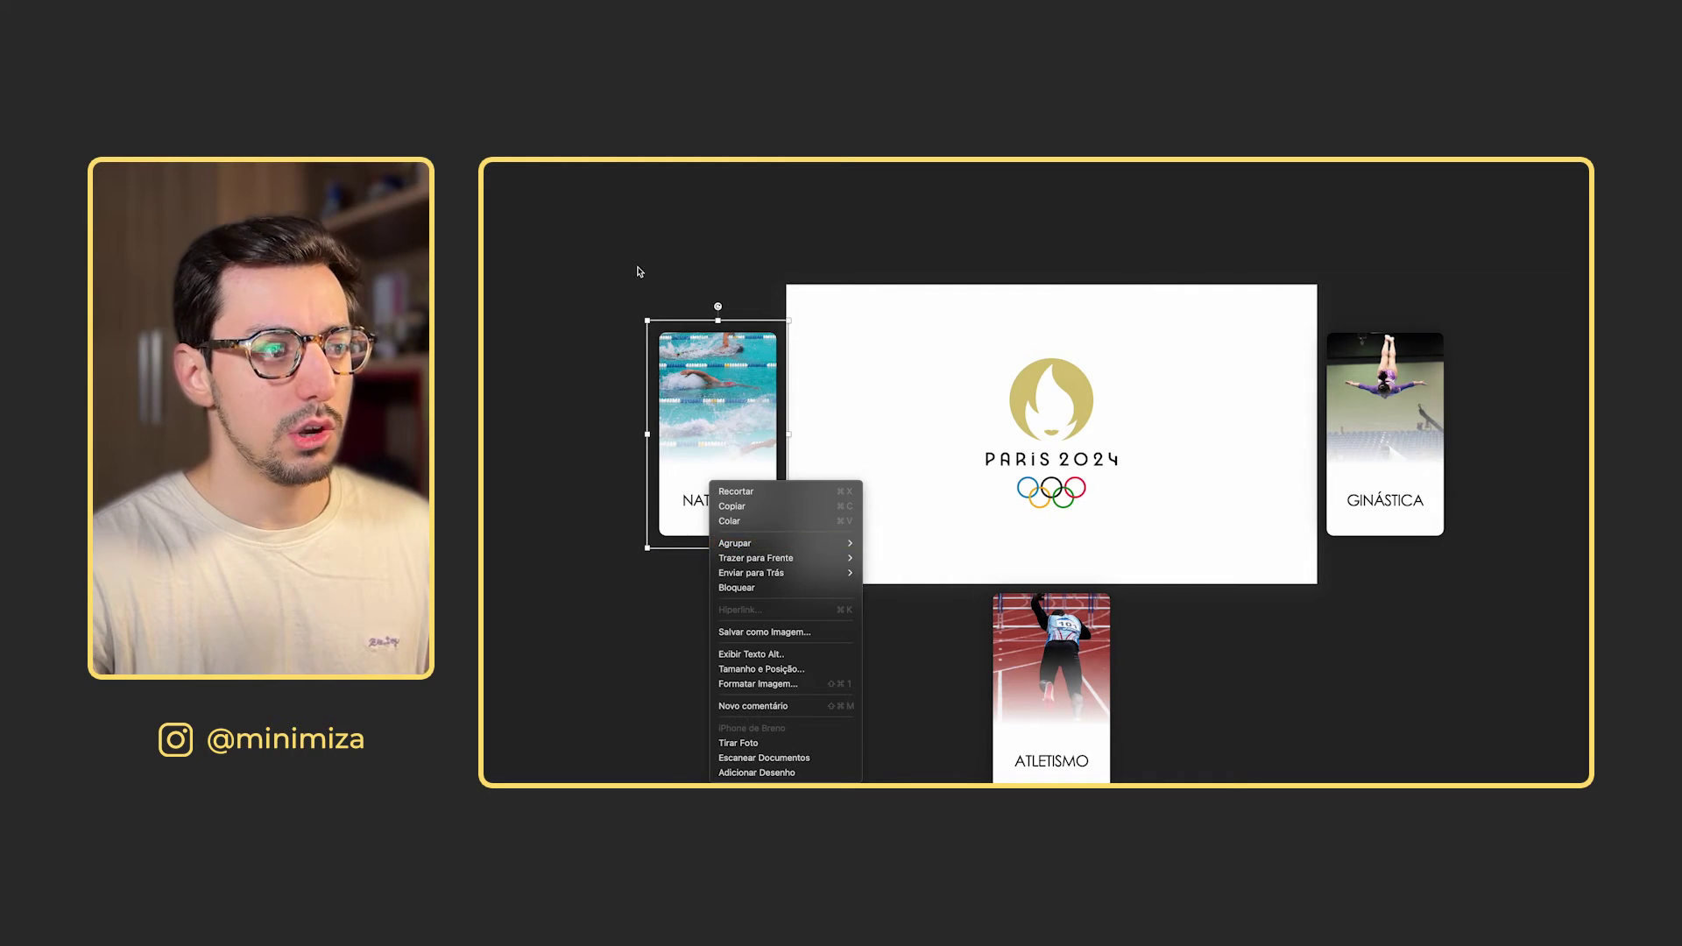
left_click(667, 281)
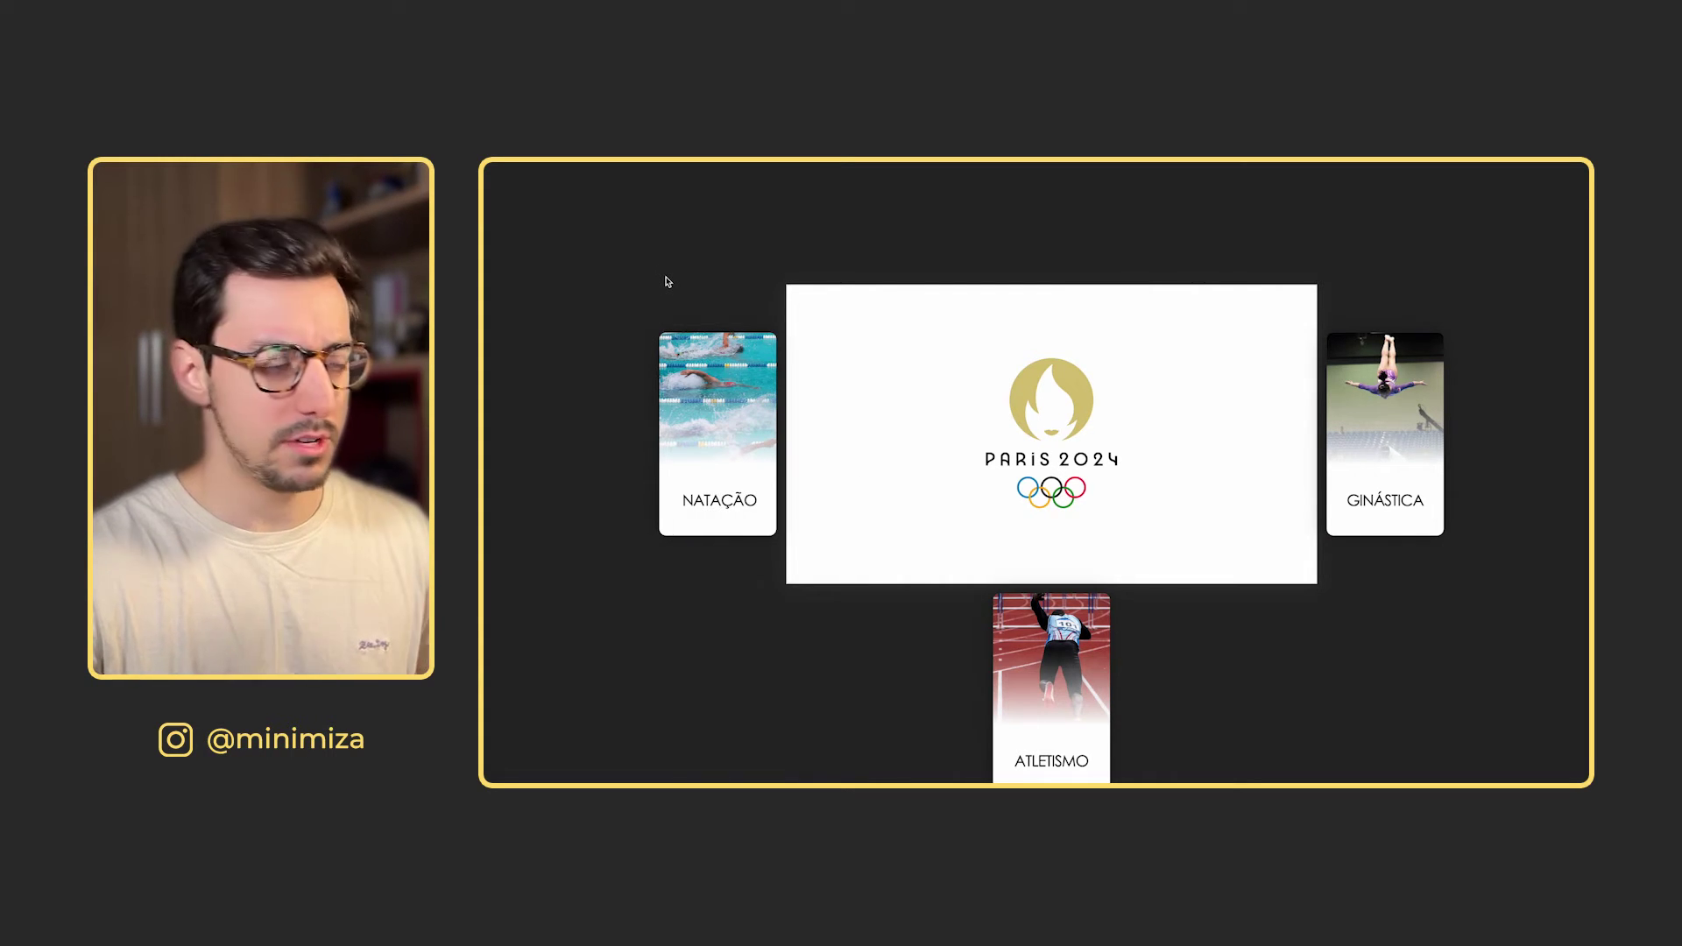
- Compare the Paris 2024 slide with the three-card menu slide and play the transition between them
key("Page_Down")
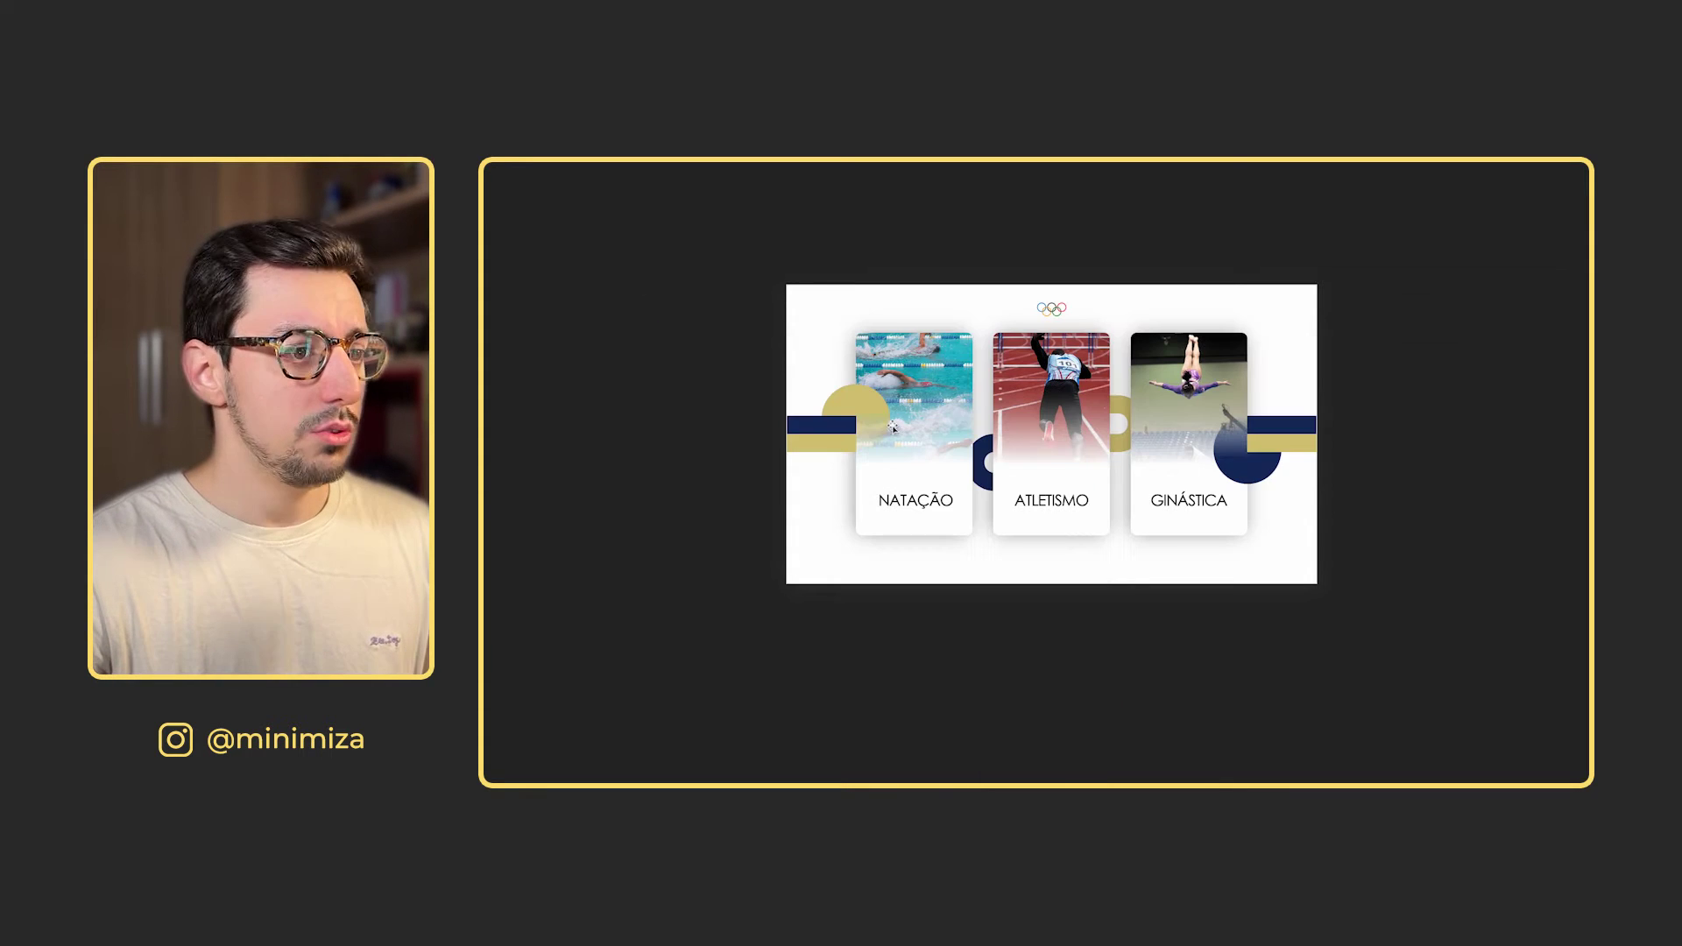
key("Page_Up")
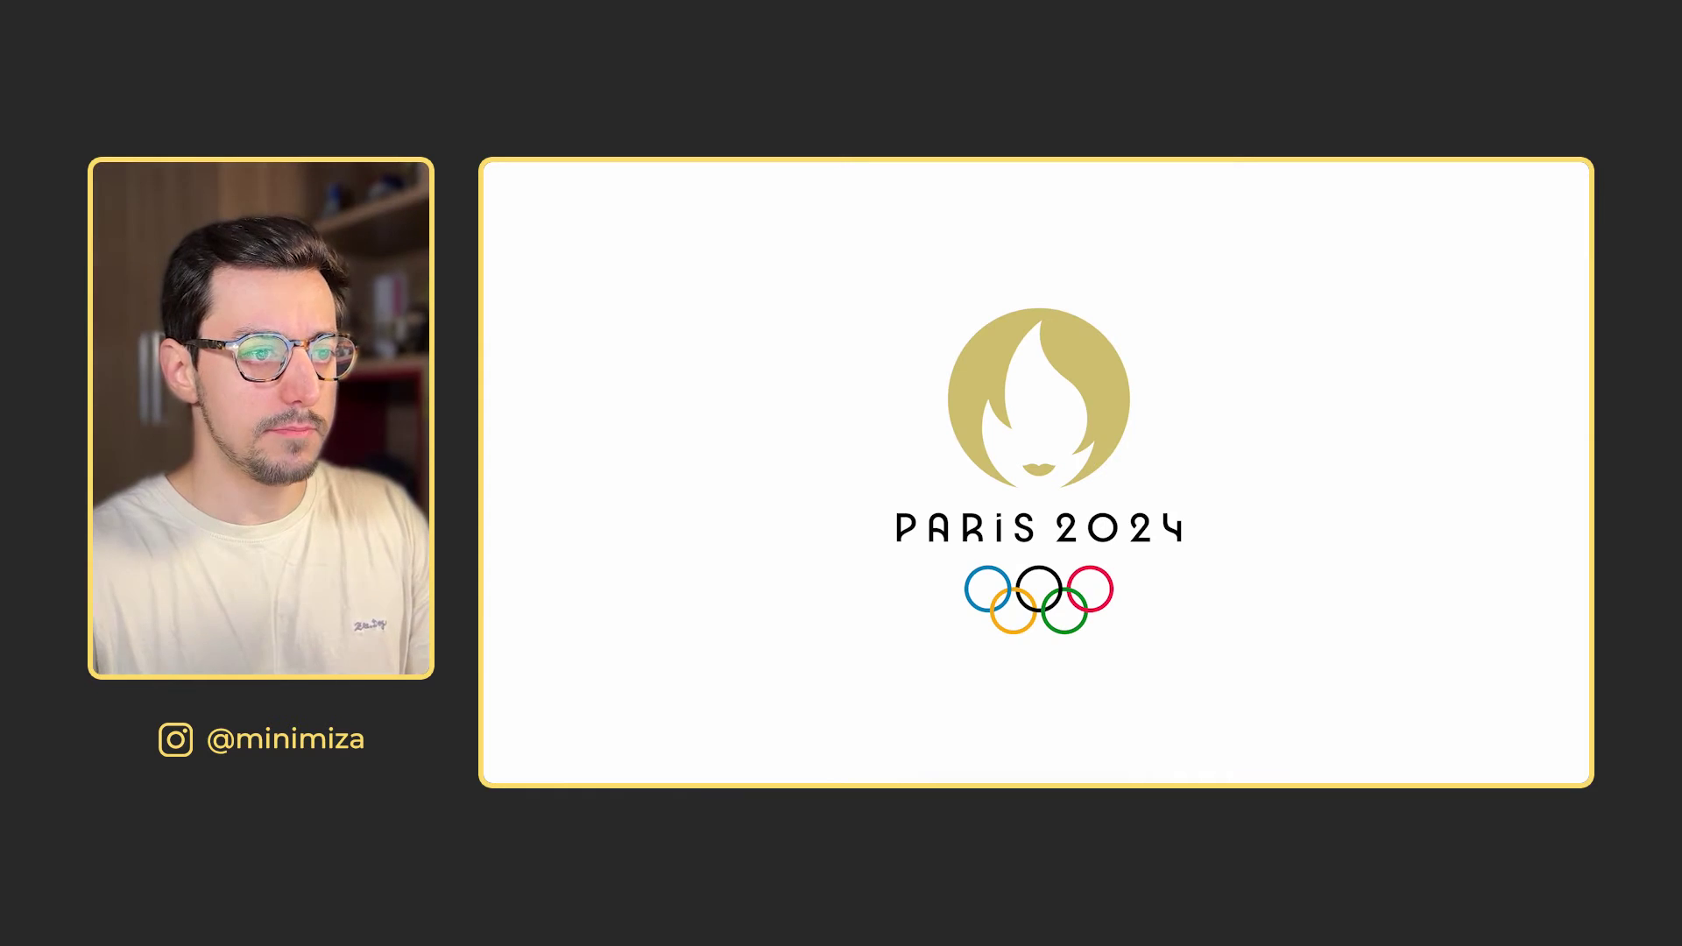
key("Page_Down")
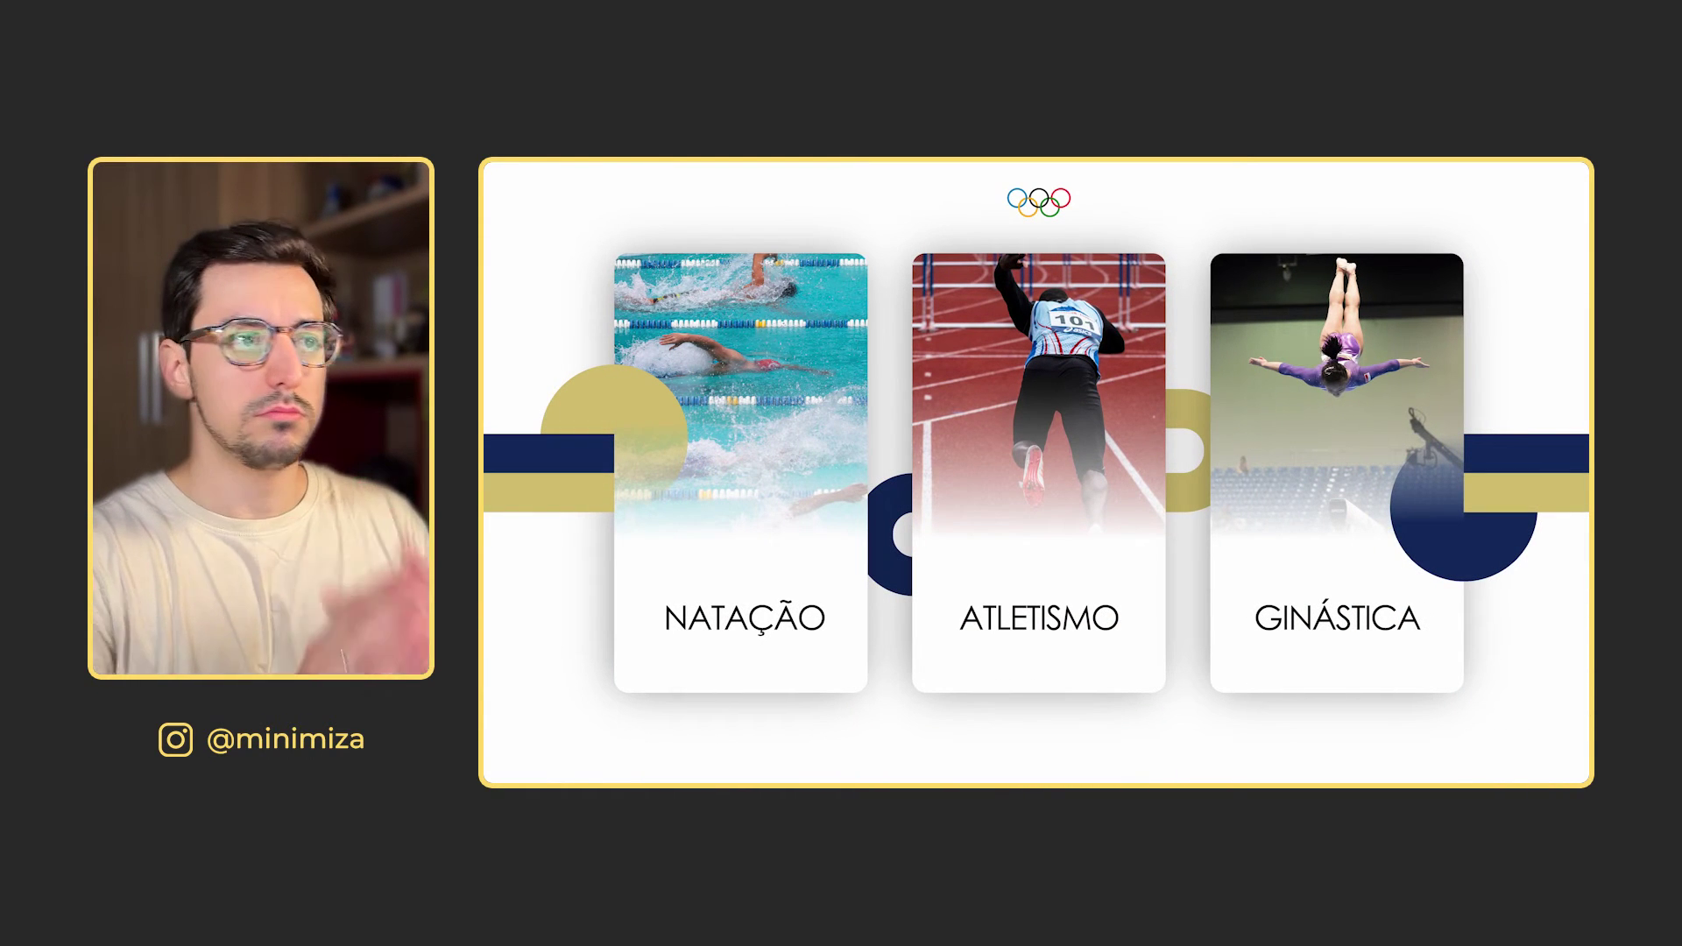
key("Escape")
key("Page_Up")
- Select the Paris 2024 logo together with the Olympic rings and examine the options available for them
left_click(1082, 490)
left_click(1080, 428)
left_click(1080, 496)
left_click(1061, 420)
left_click(1070, 484, "shift")
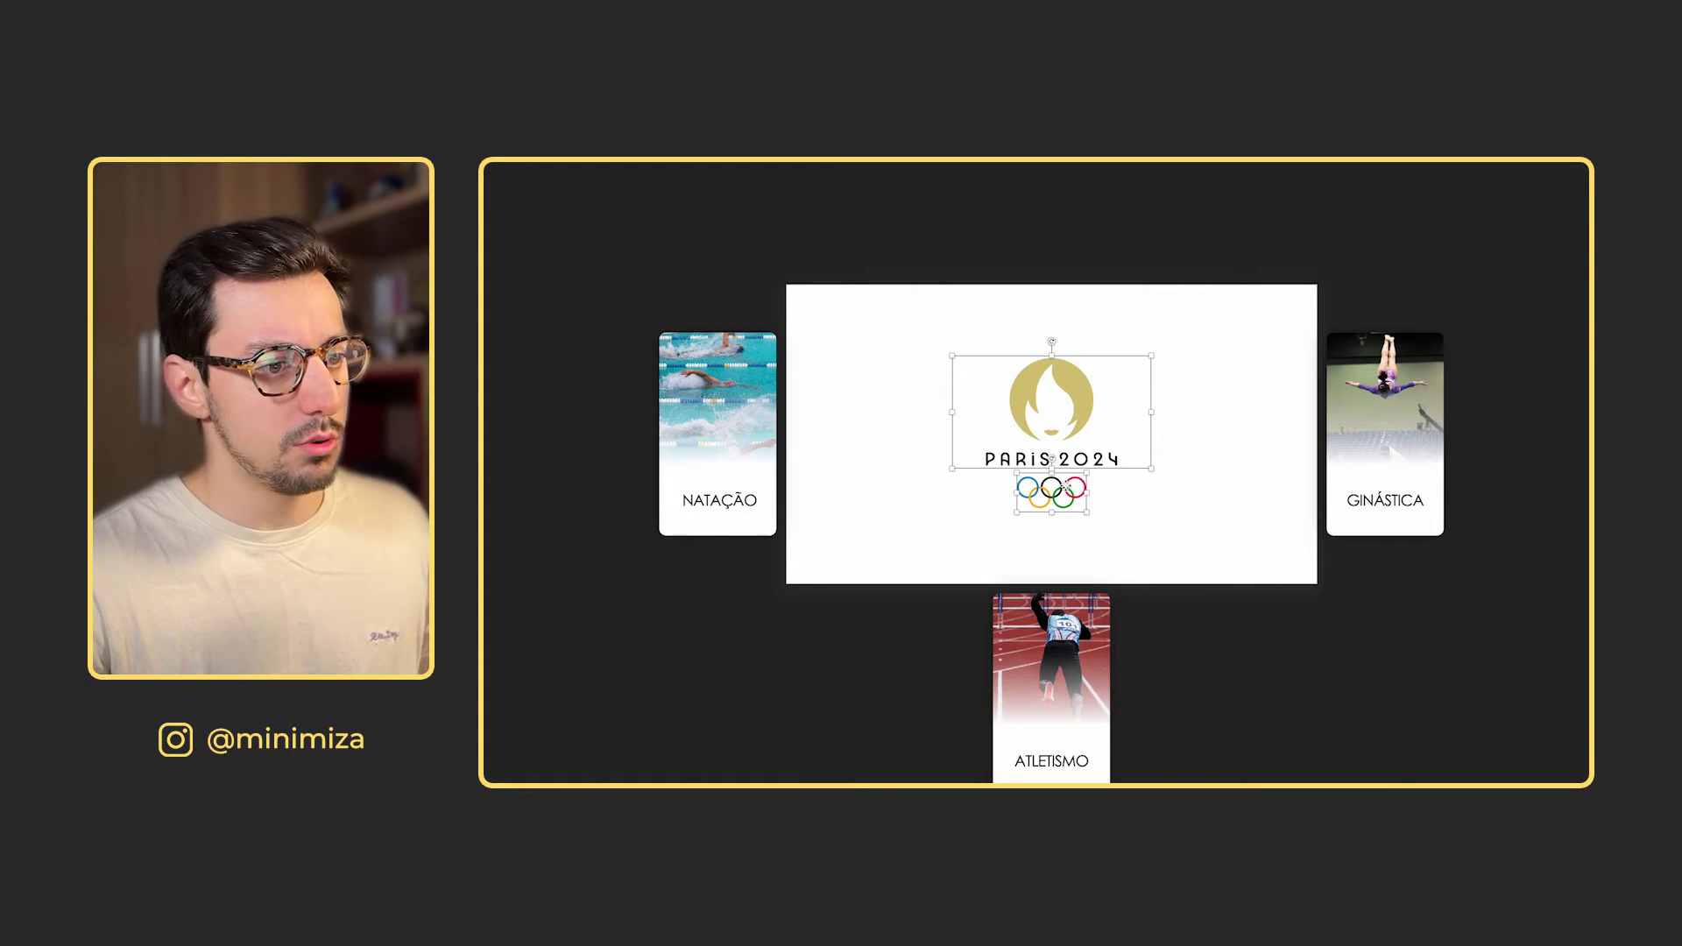
right_click(1065, 486)
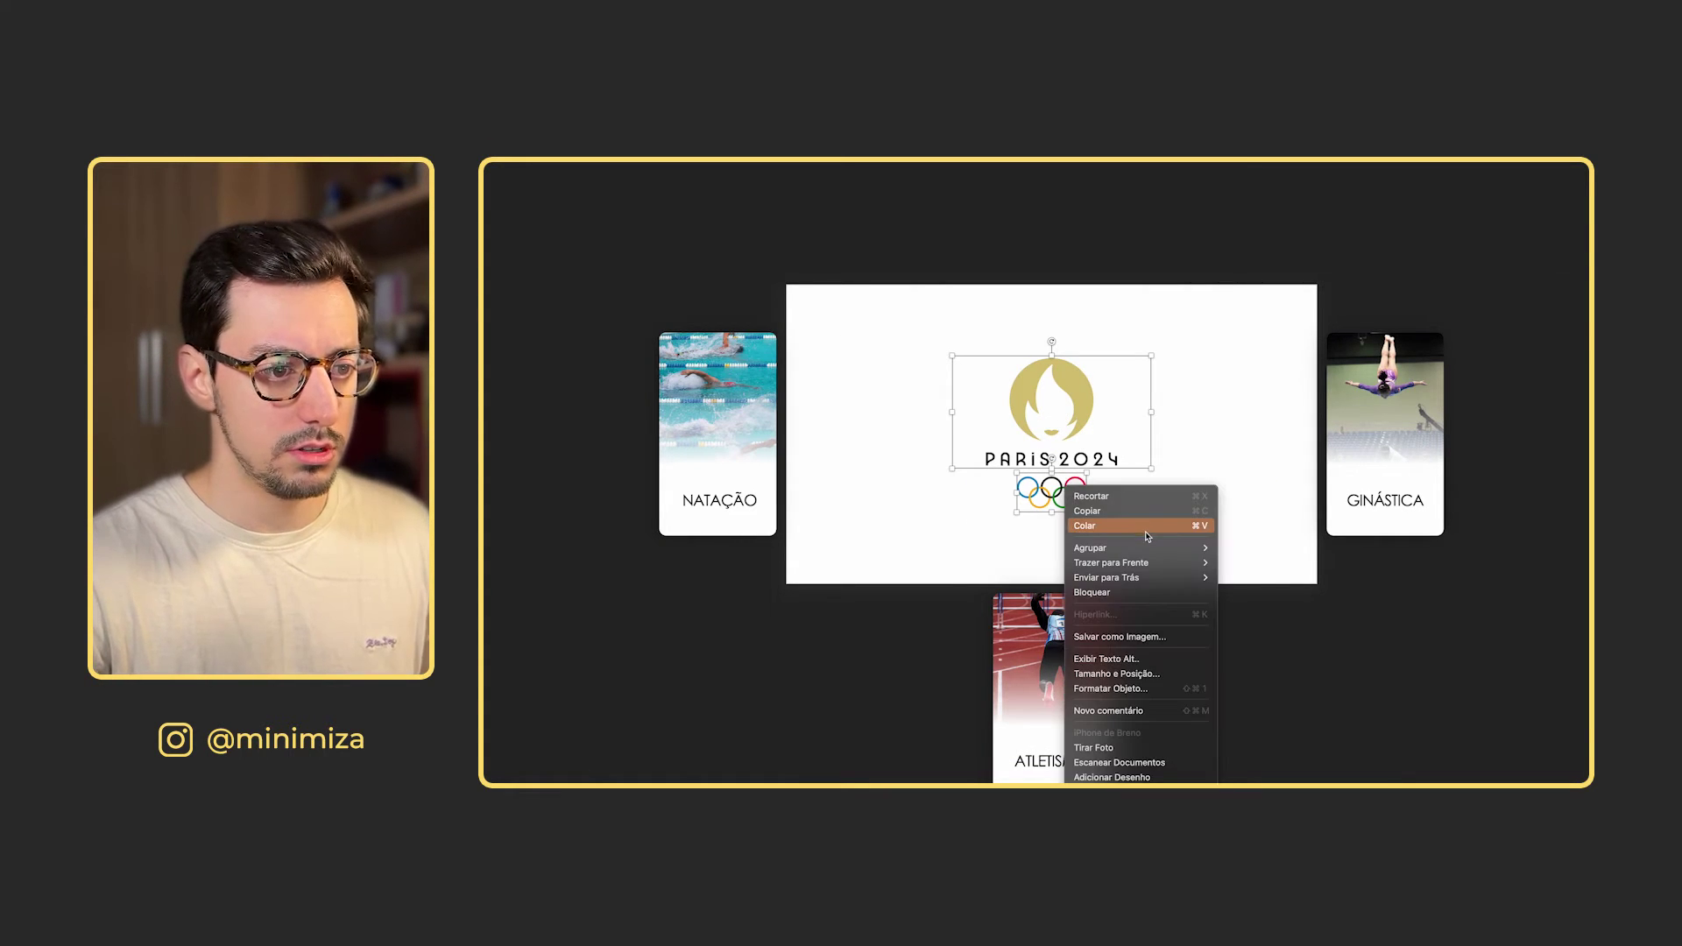
left_click(1144, 529)
left_click(1252, 492)
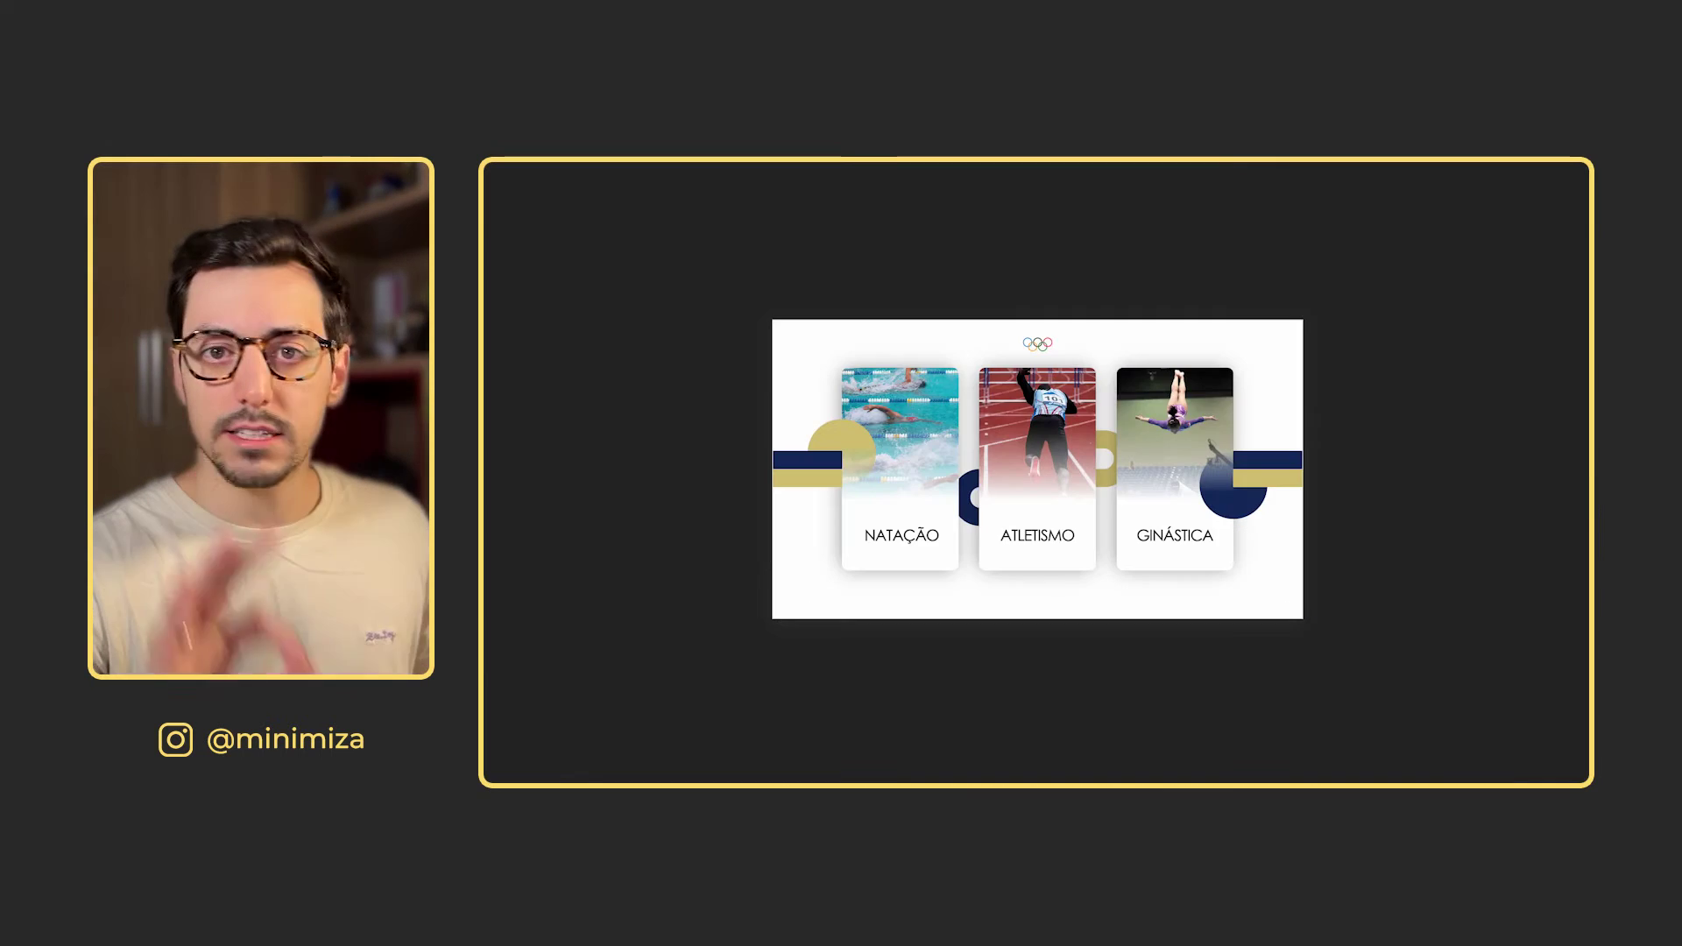
- Inspect the cards moved off the Natação slide and present the transition from the menu slide
left_click(1151, 542)
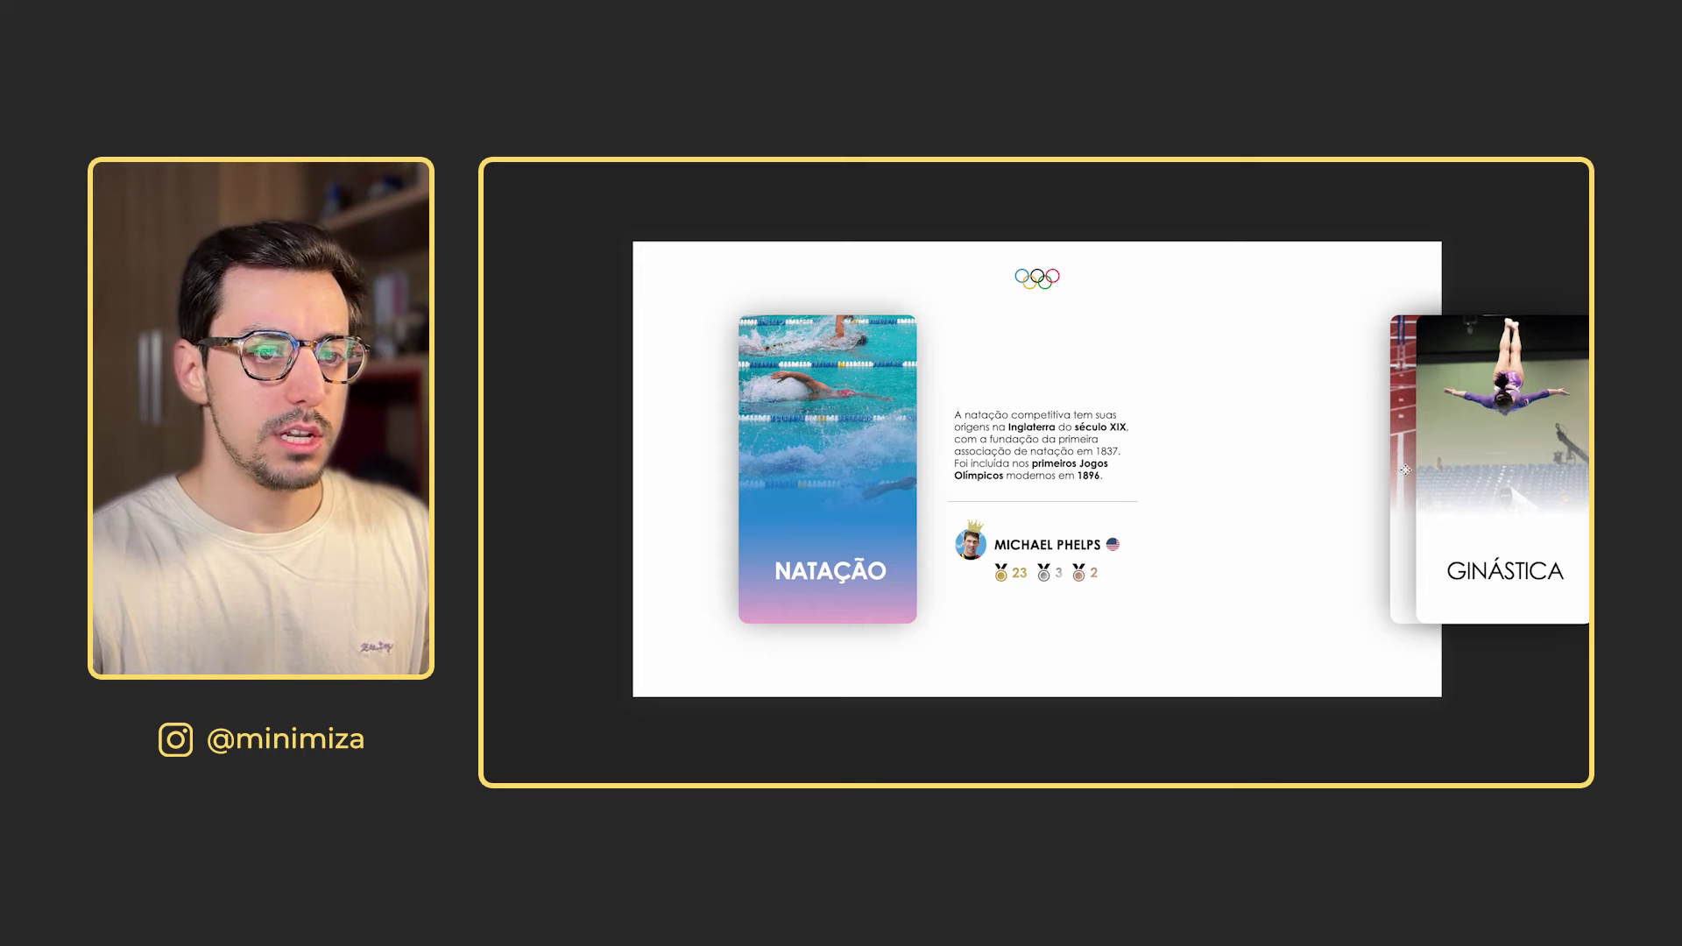
left_click(1404, 470)
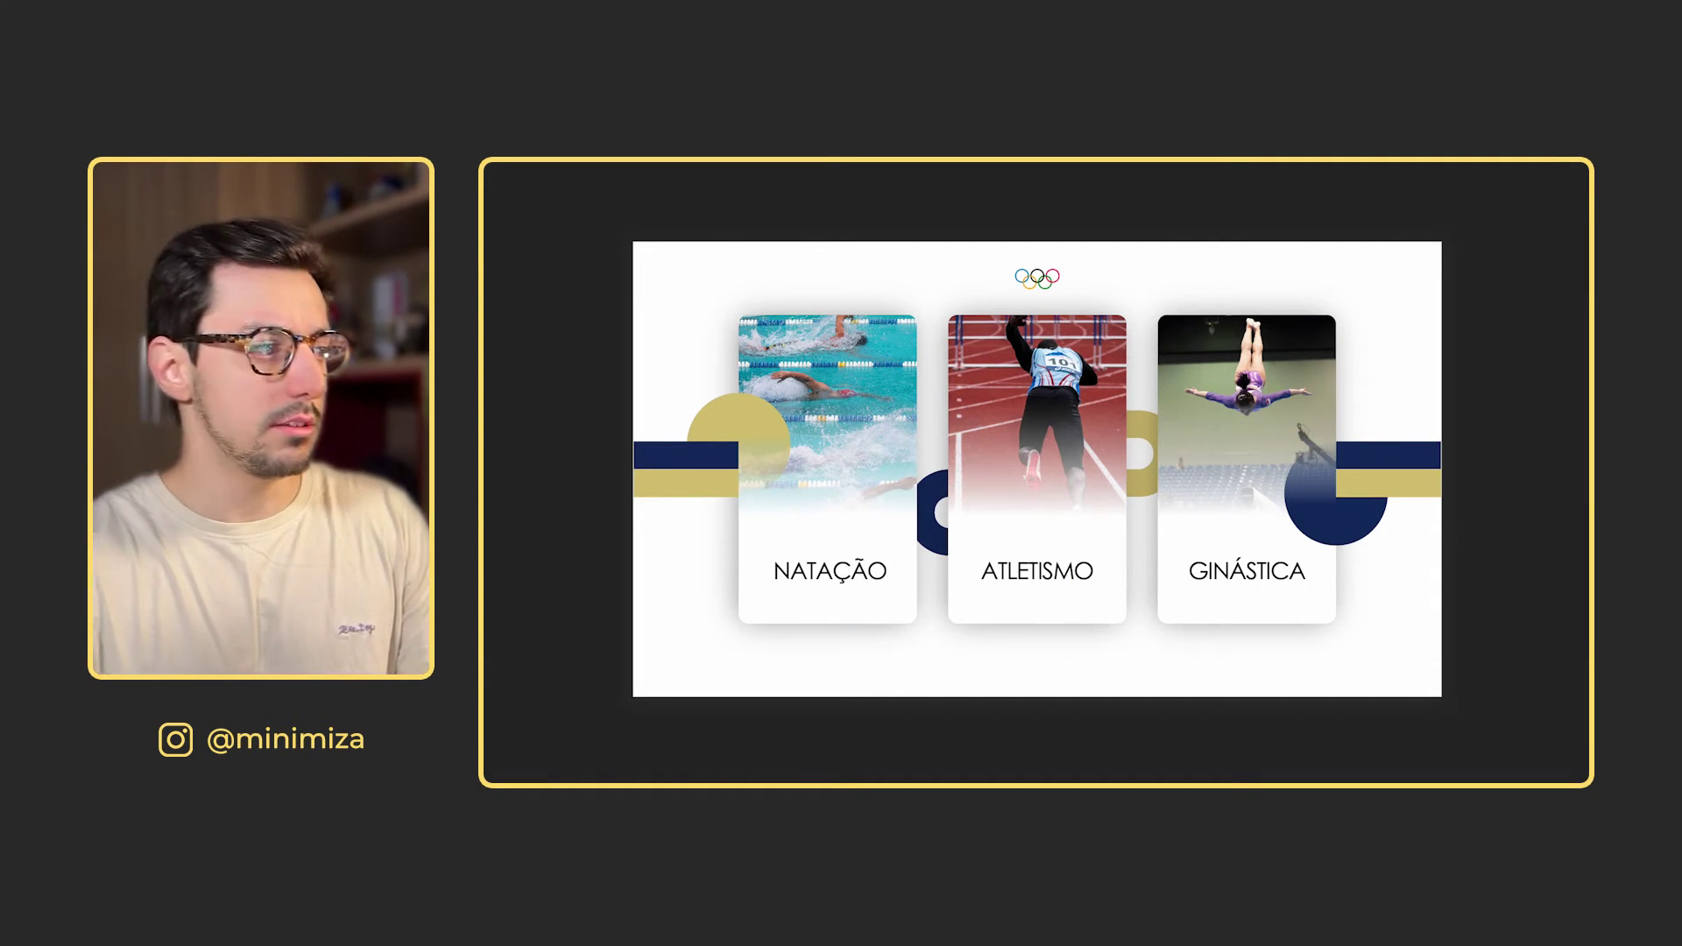
key("F5")
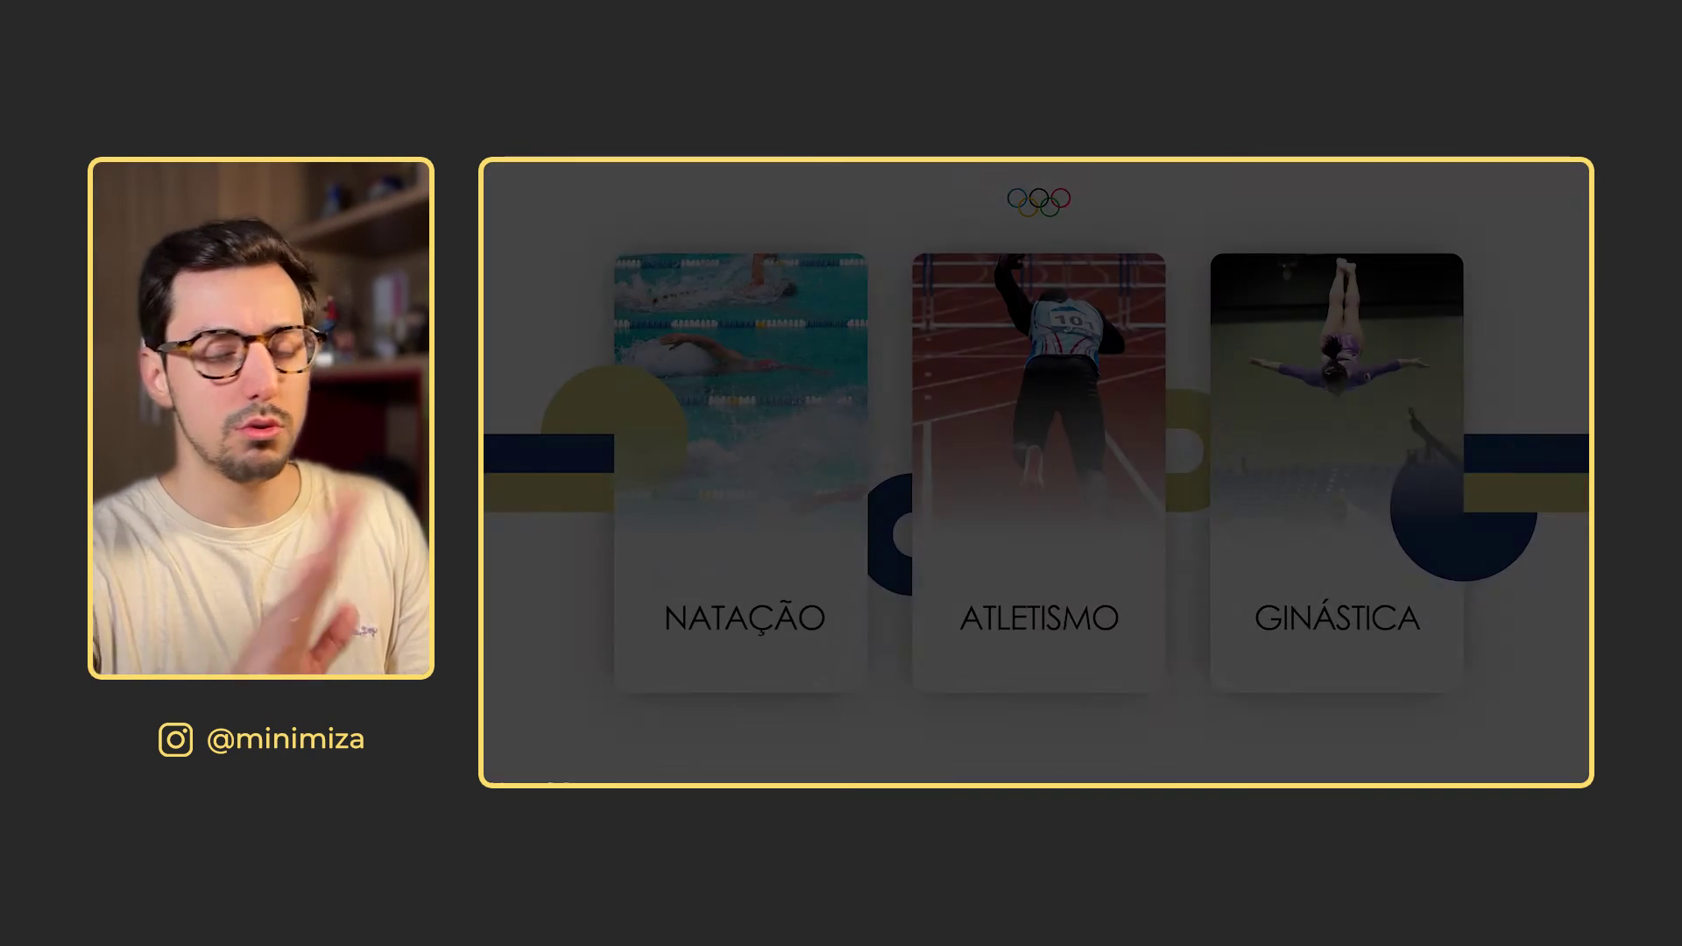
key("Right")
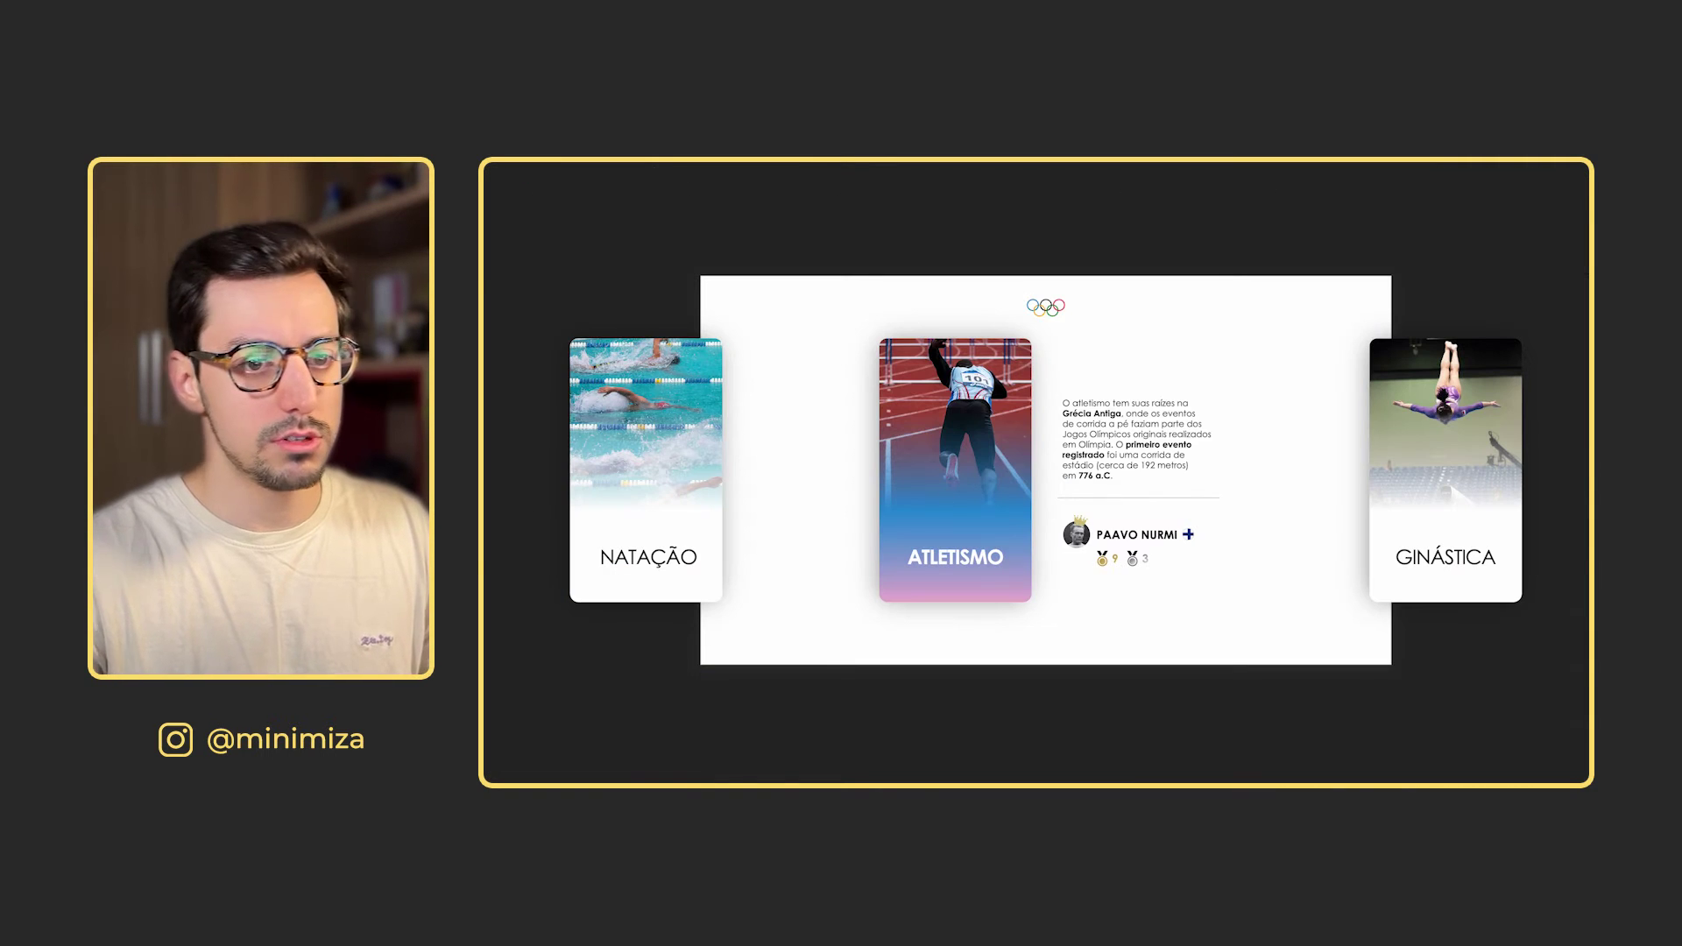
- Present the menu slide again and advance through the Natação, Atletismo and Ginástica slides
key("Down")
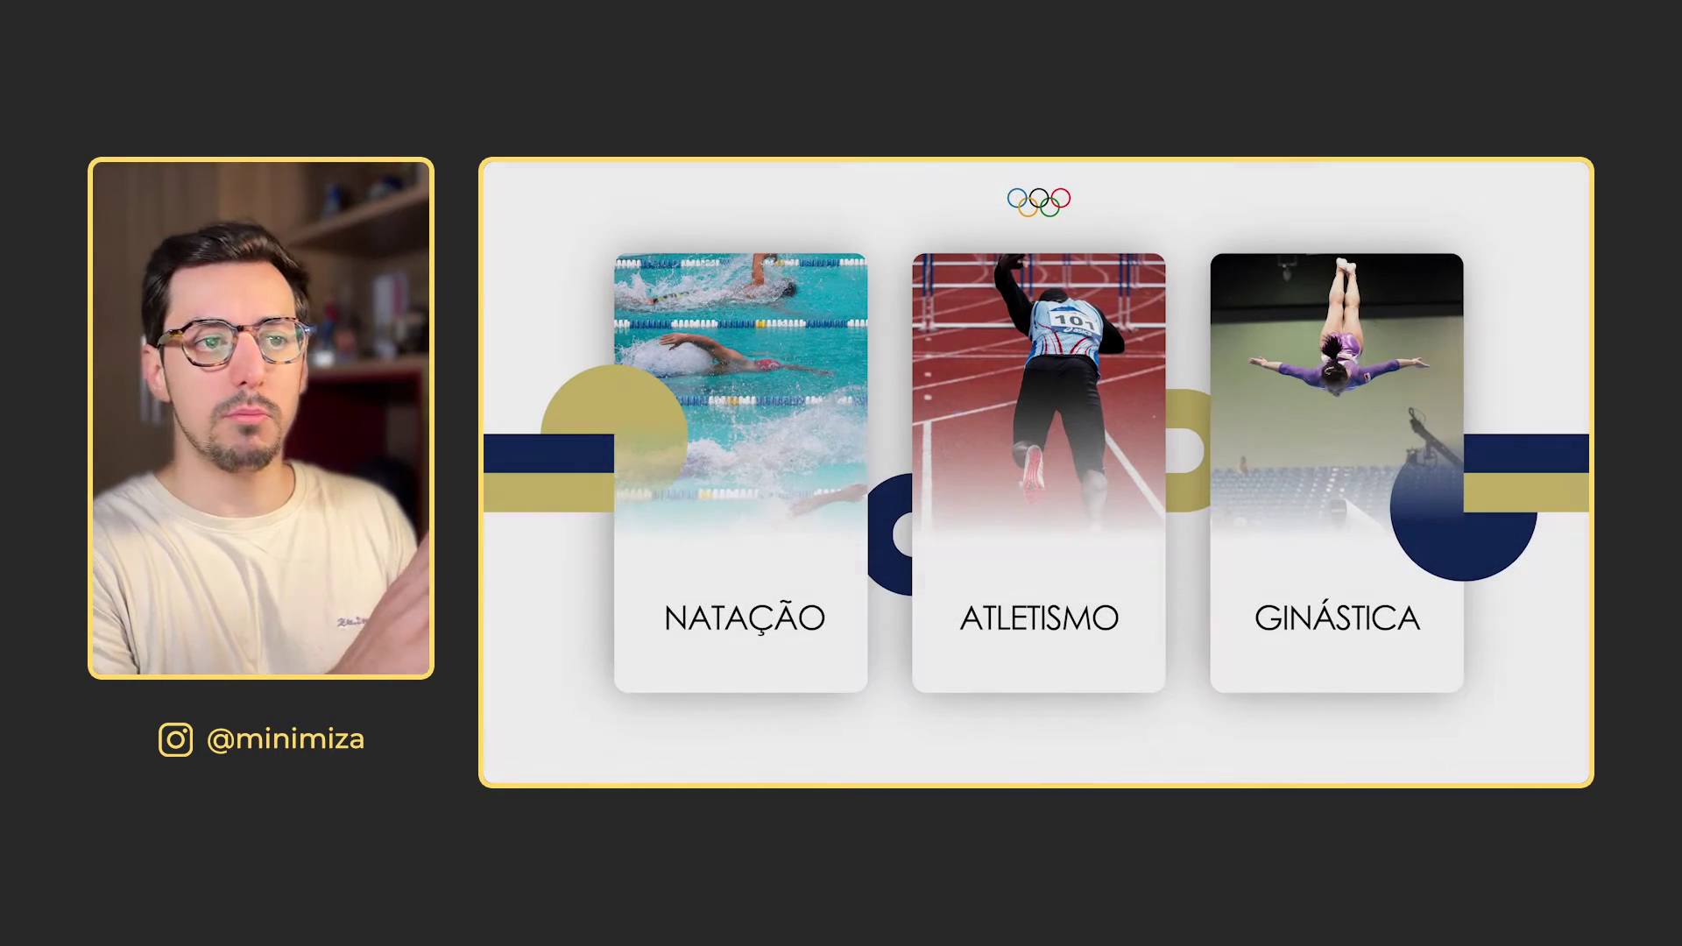
key("Down")
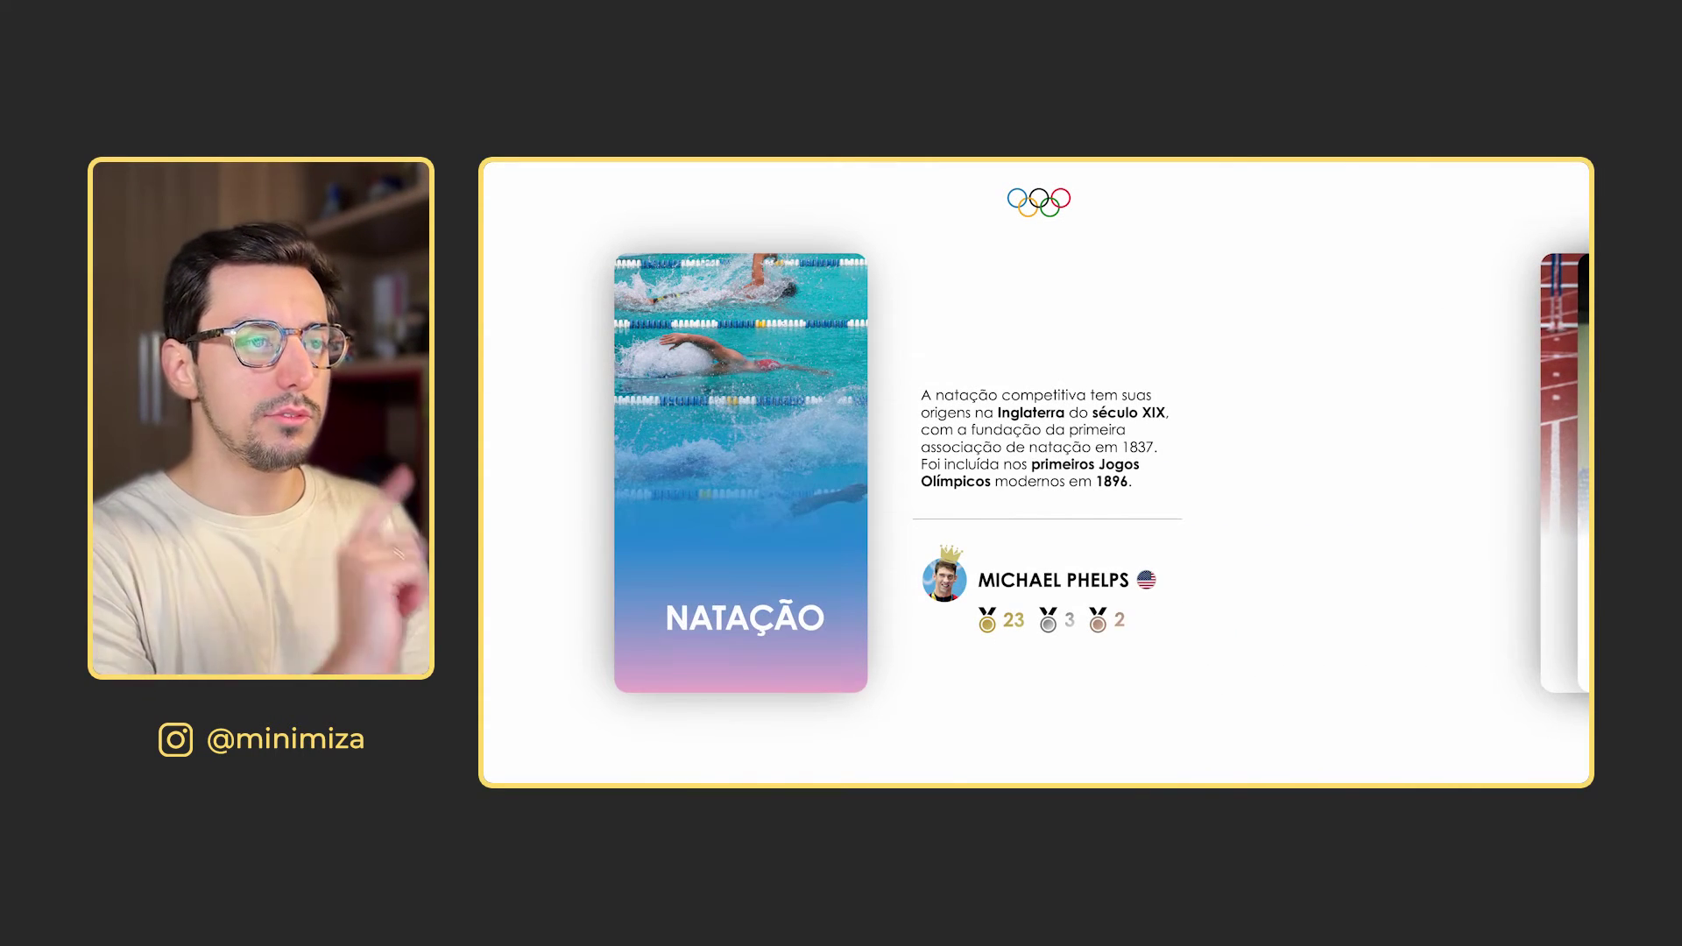
key("Down")
key("Down")
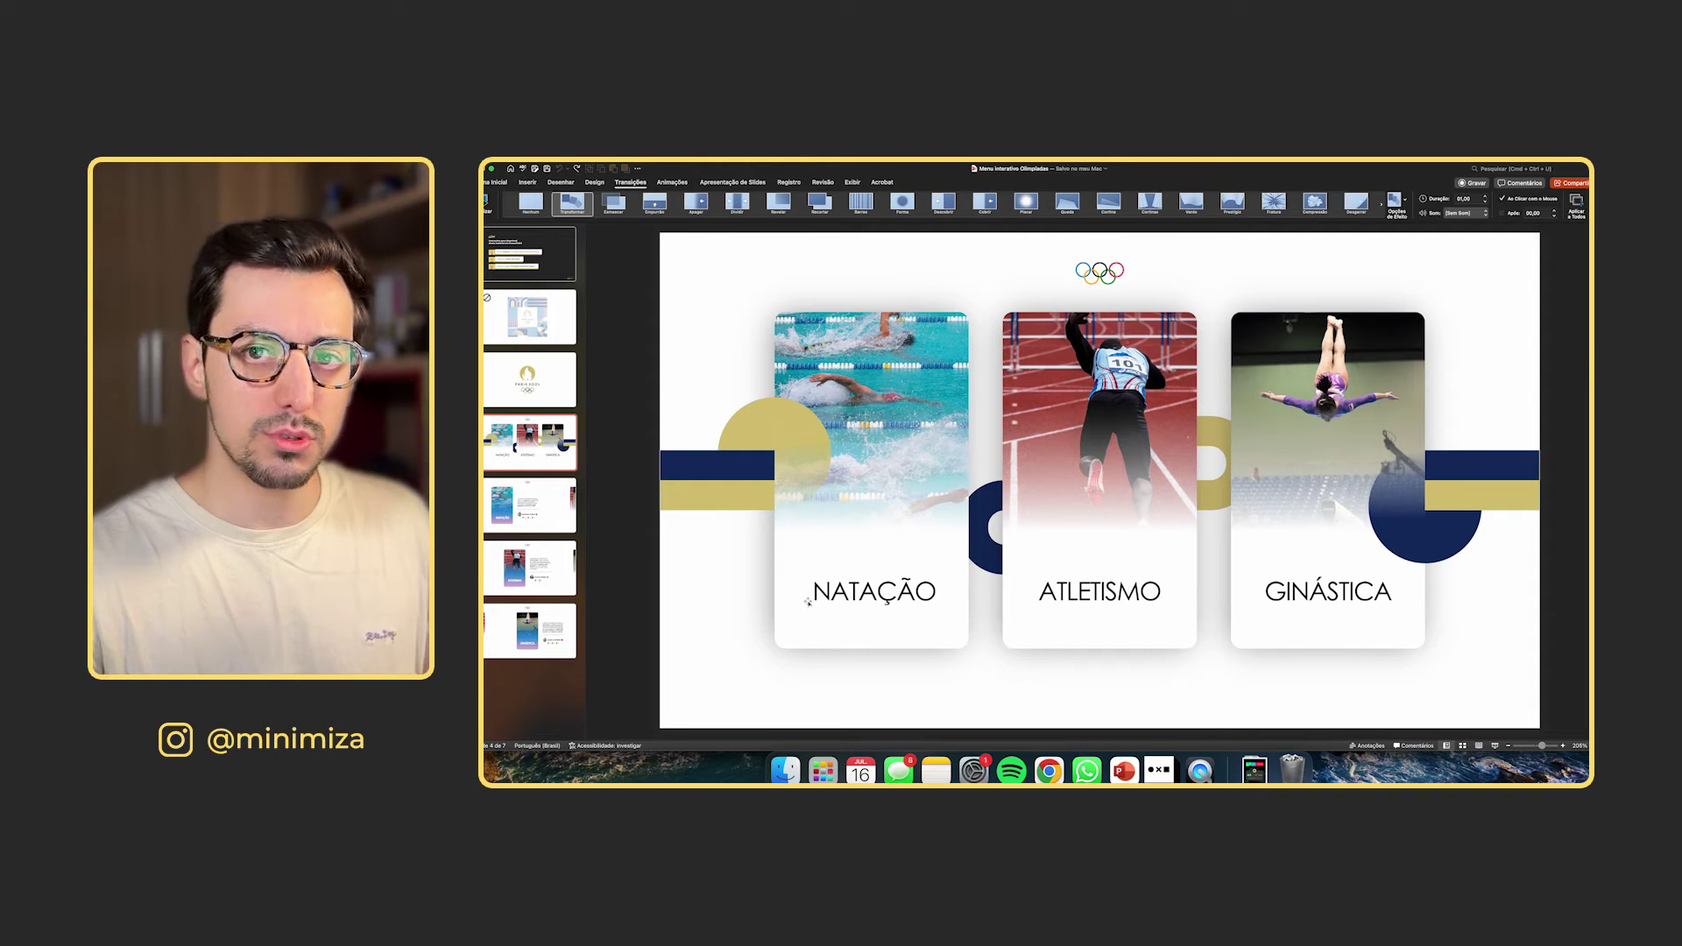
- Add a blank slide after the three-card menu slide and paste the swimming photo onto it
key("super+d")
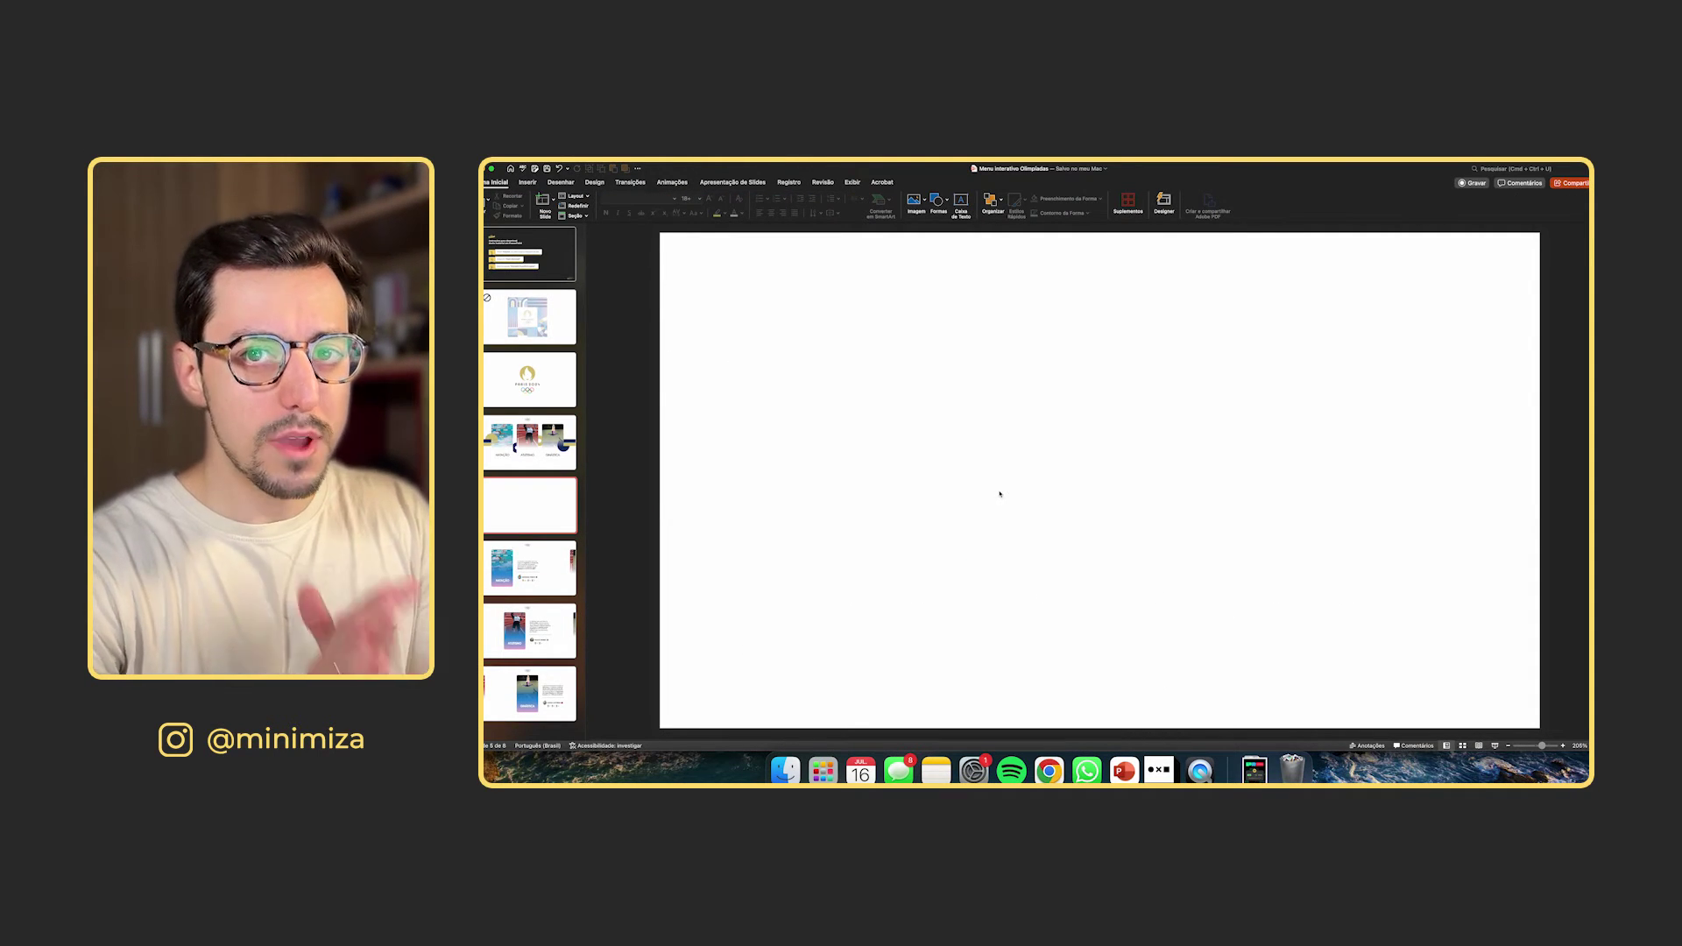
key("super+v")
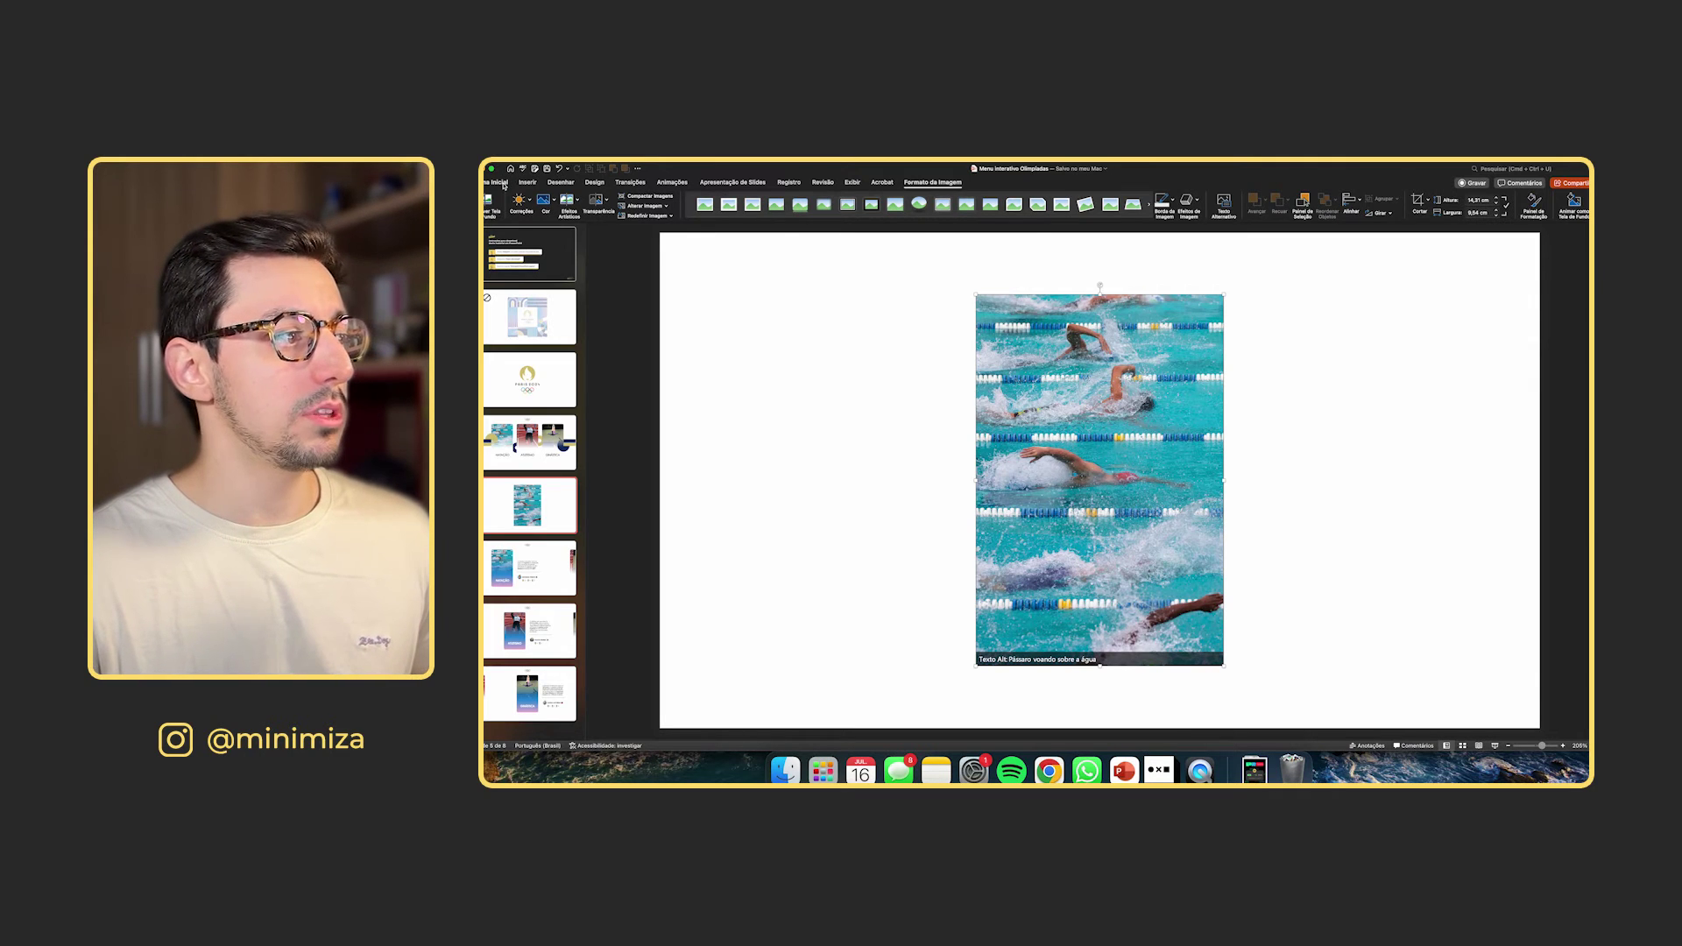
- Shrink the swimming photo to about 9.22 cm high by 6.15 cm wide and move it to the slide's left half
left_click(502, 183)
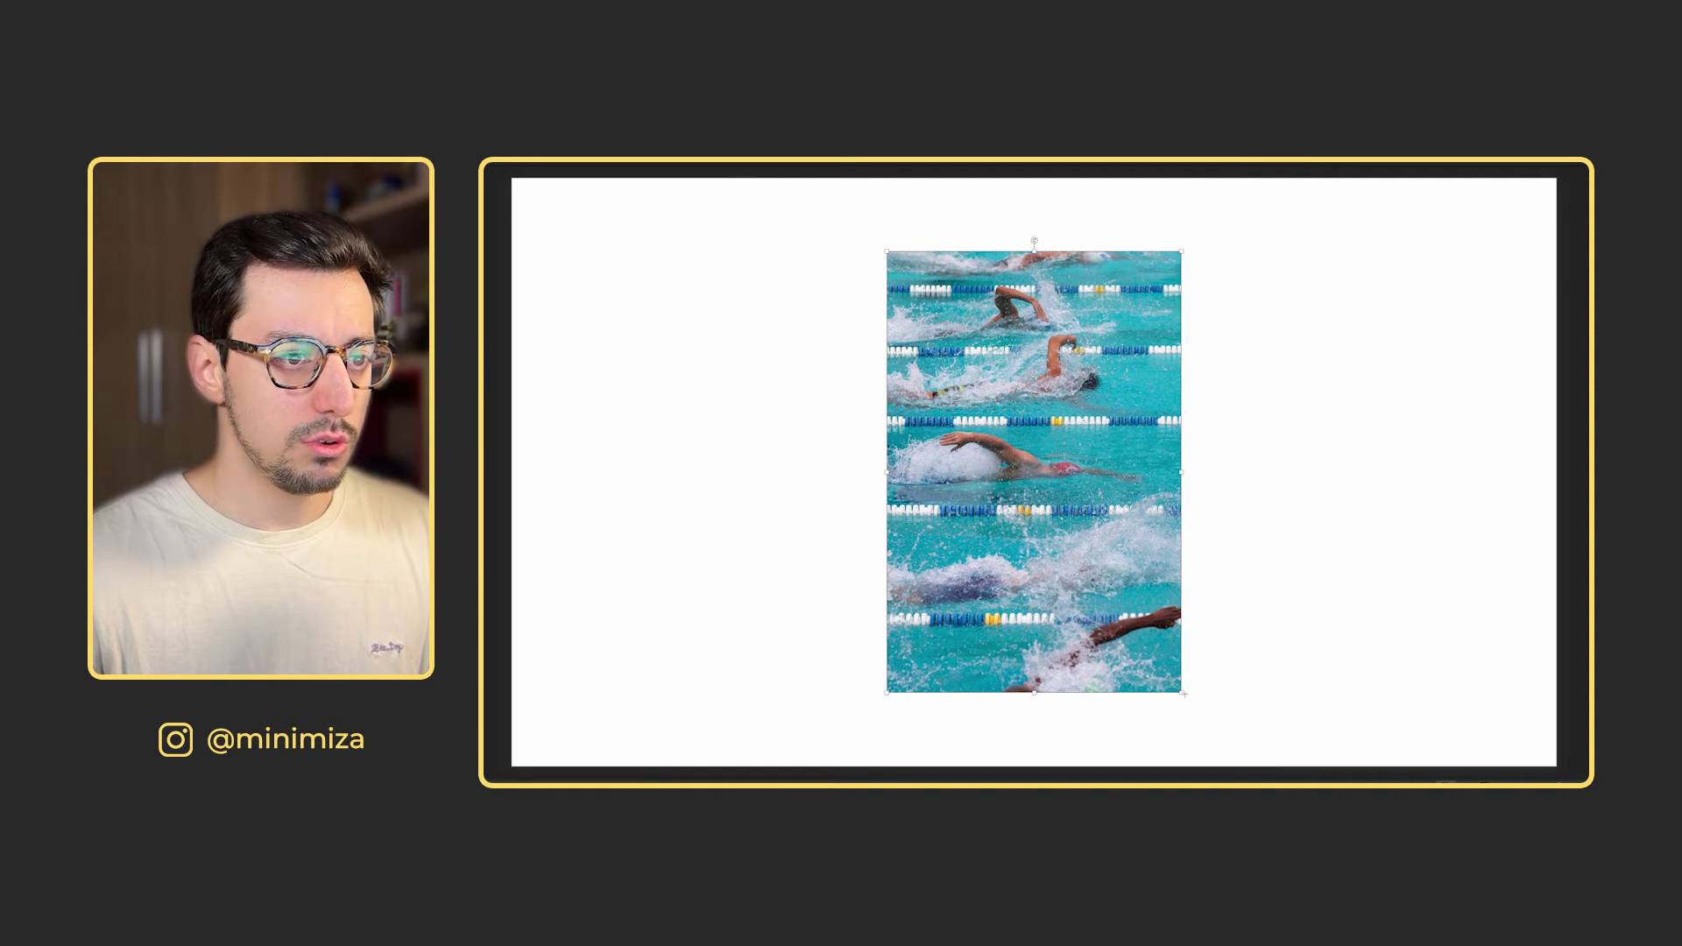
left_click_drag(1182, 694, 1077, 538)
left_click_drag(1009, 422, 852, 436)
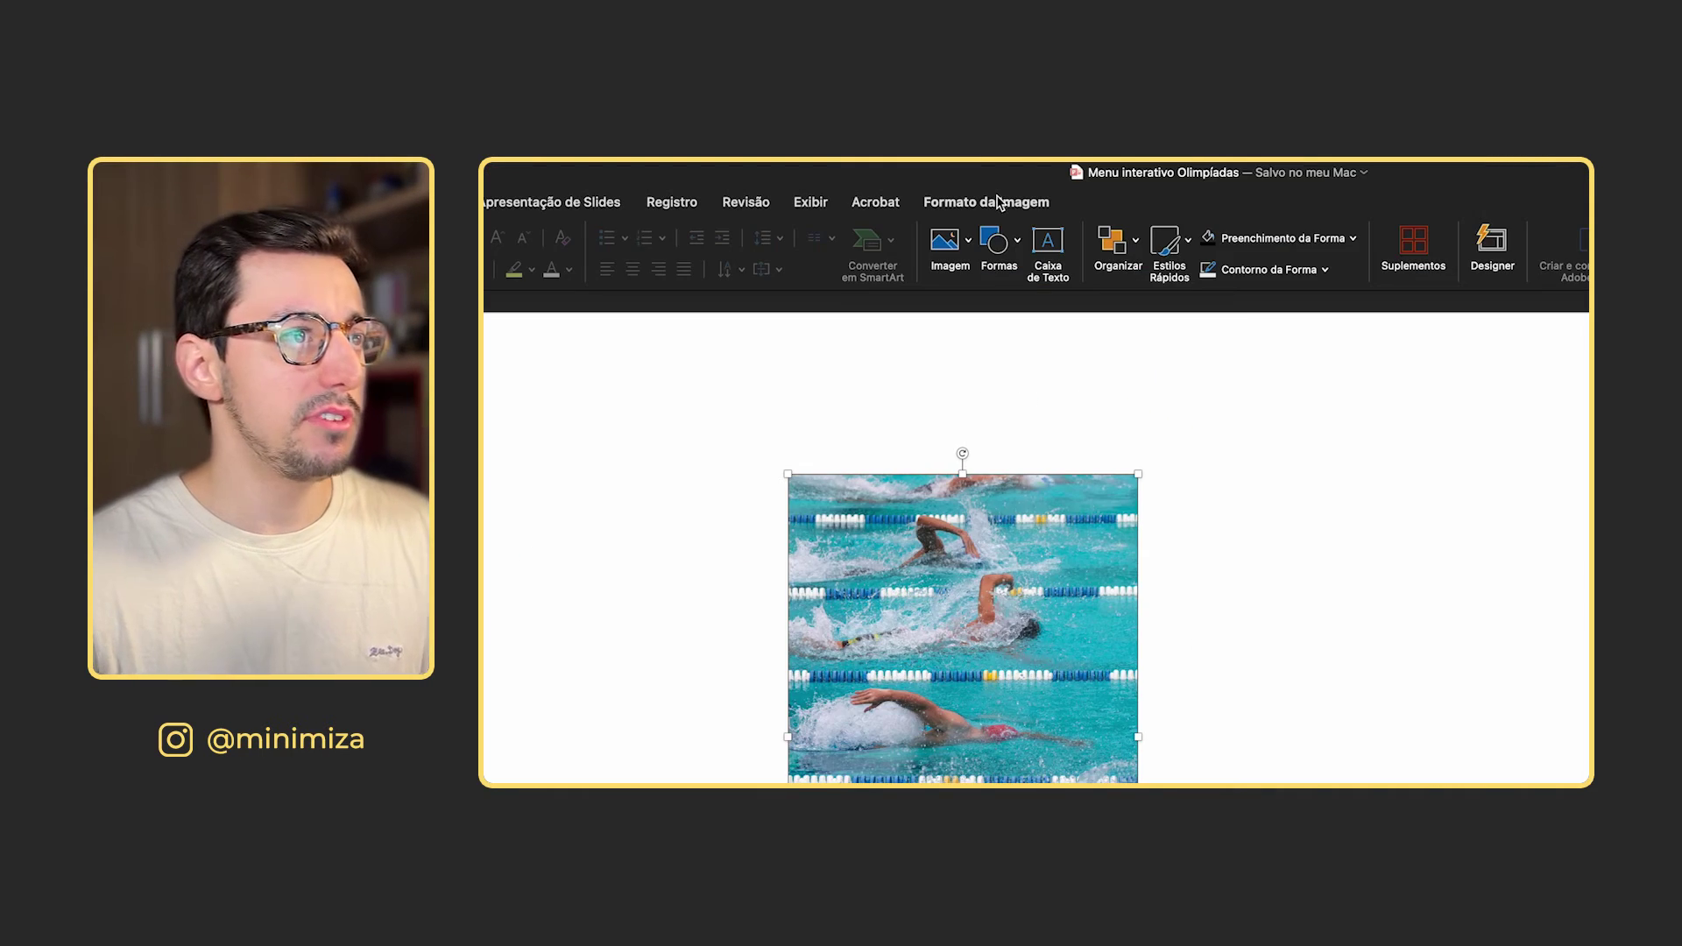
- Crop the swimming photo to a rounded rectangle shape and reduce its corner rounding
left_click(996, 203)
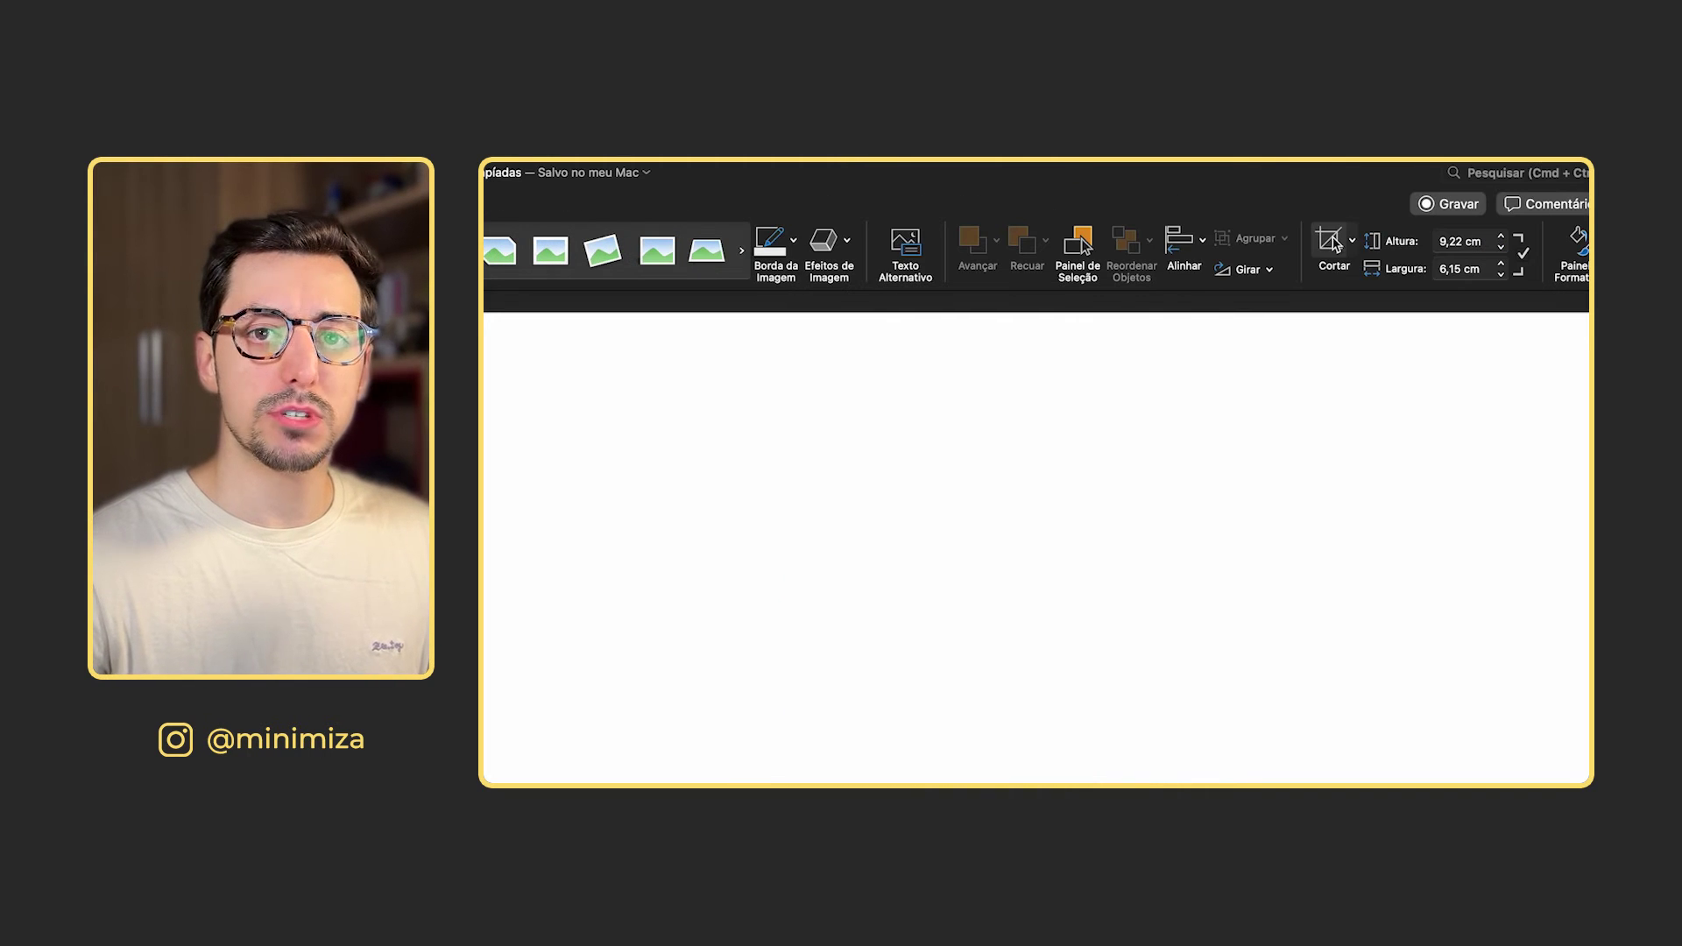
left_click(1353, 243)
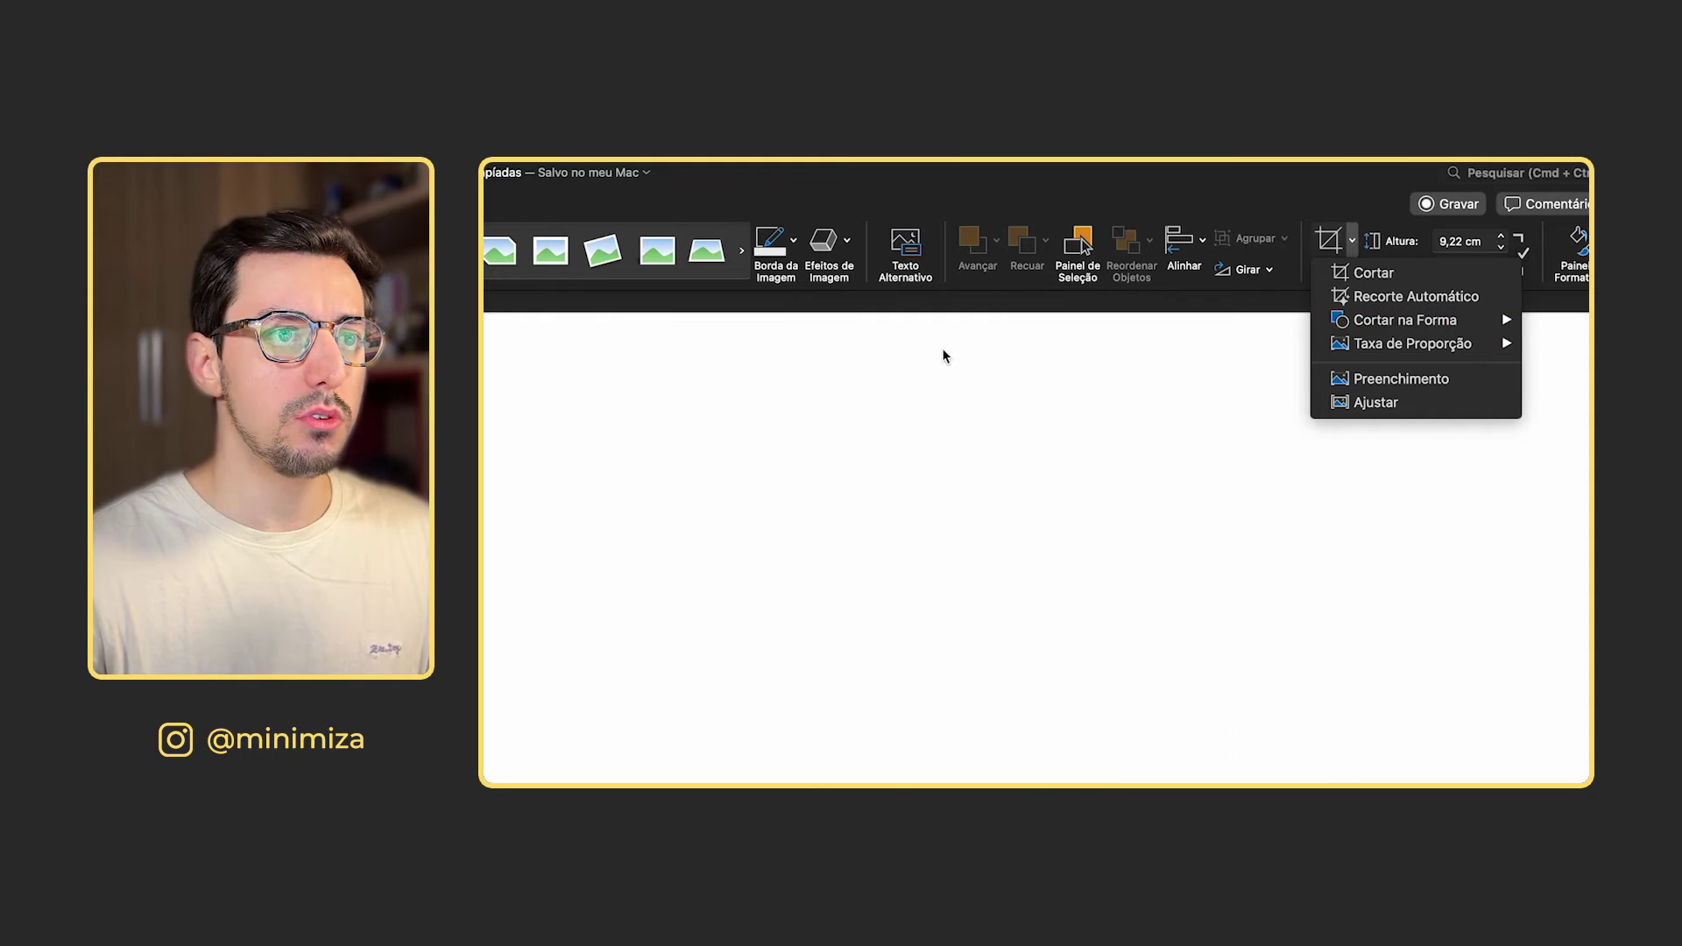
mouse_move(1428, 326)
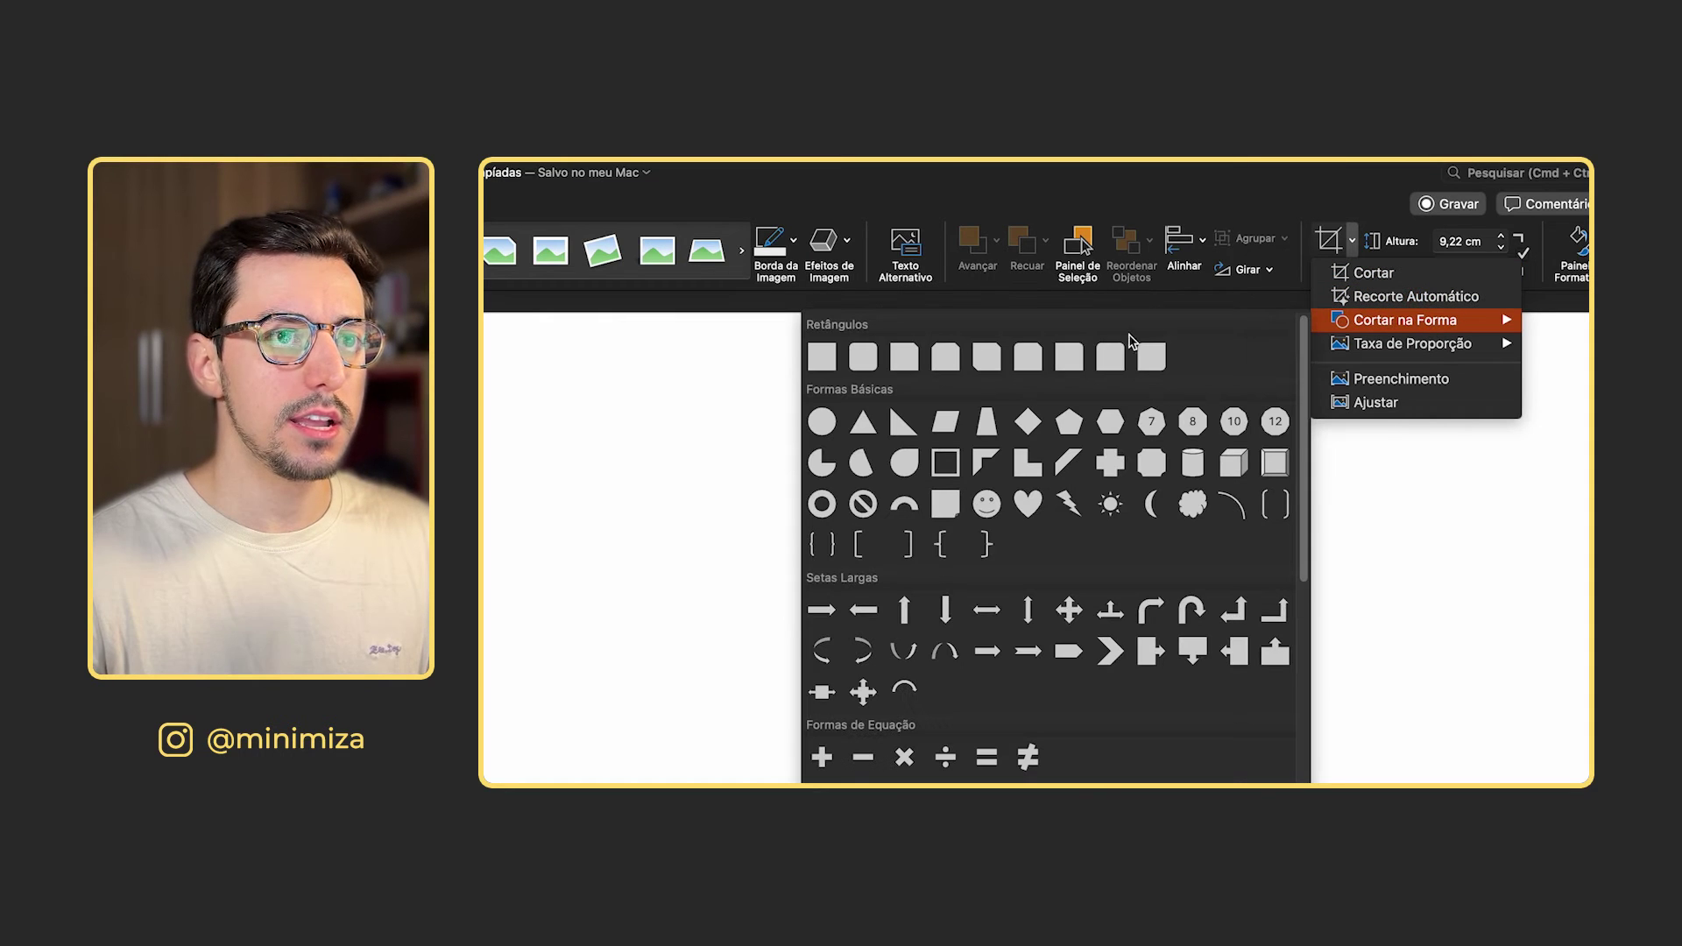
left_click(870, 358)
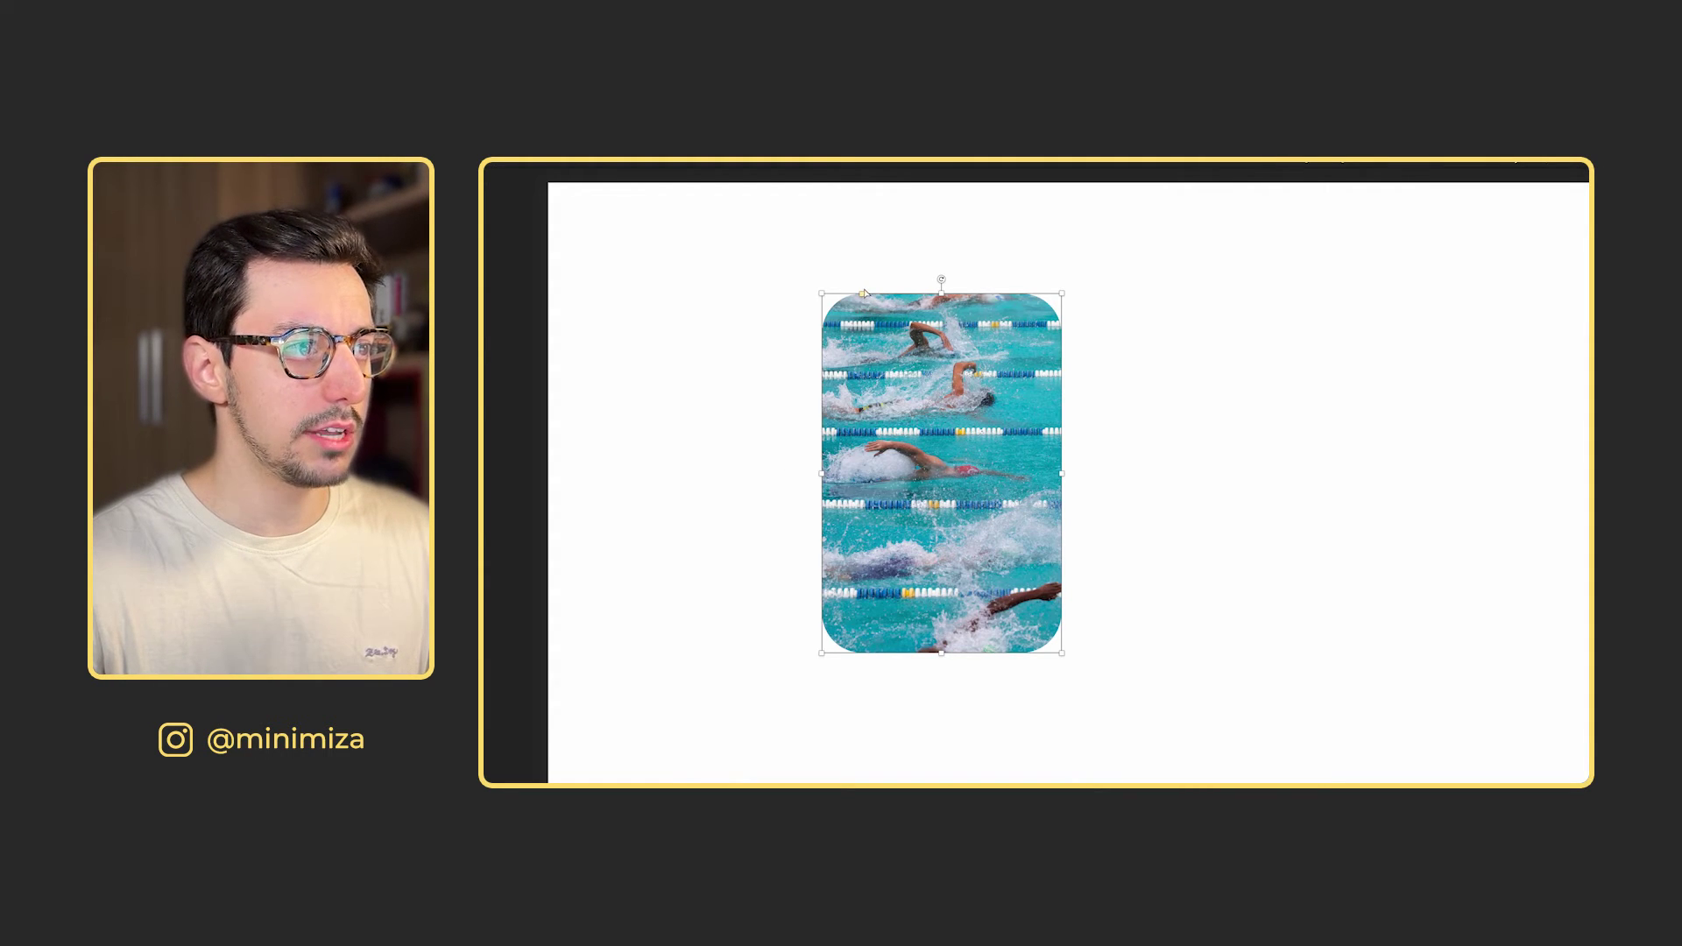
left_click_drag(862, 295, 839, 297)
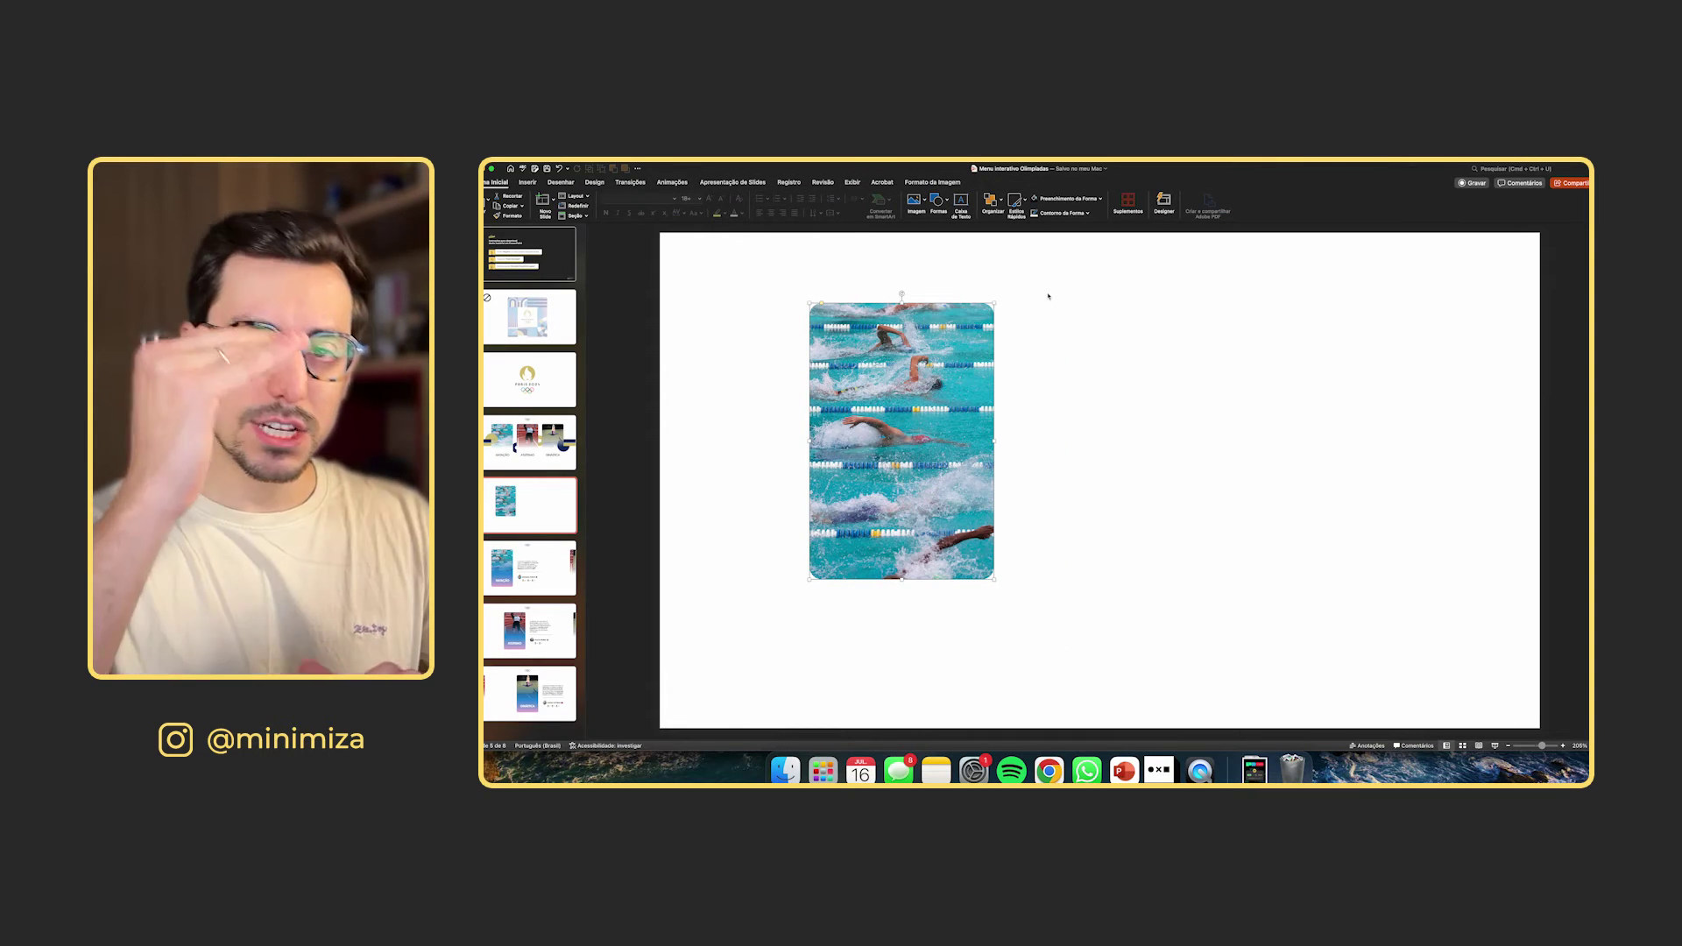
- Draw a rounded rectangle about 13.93 cm high by 7.1 cm wide covering the photo, and remove its outline
left_click(936, 200)
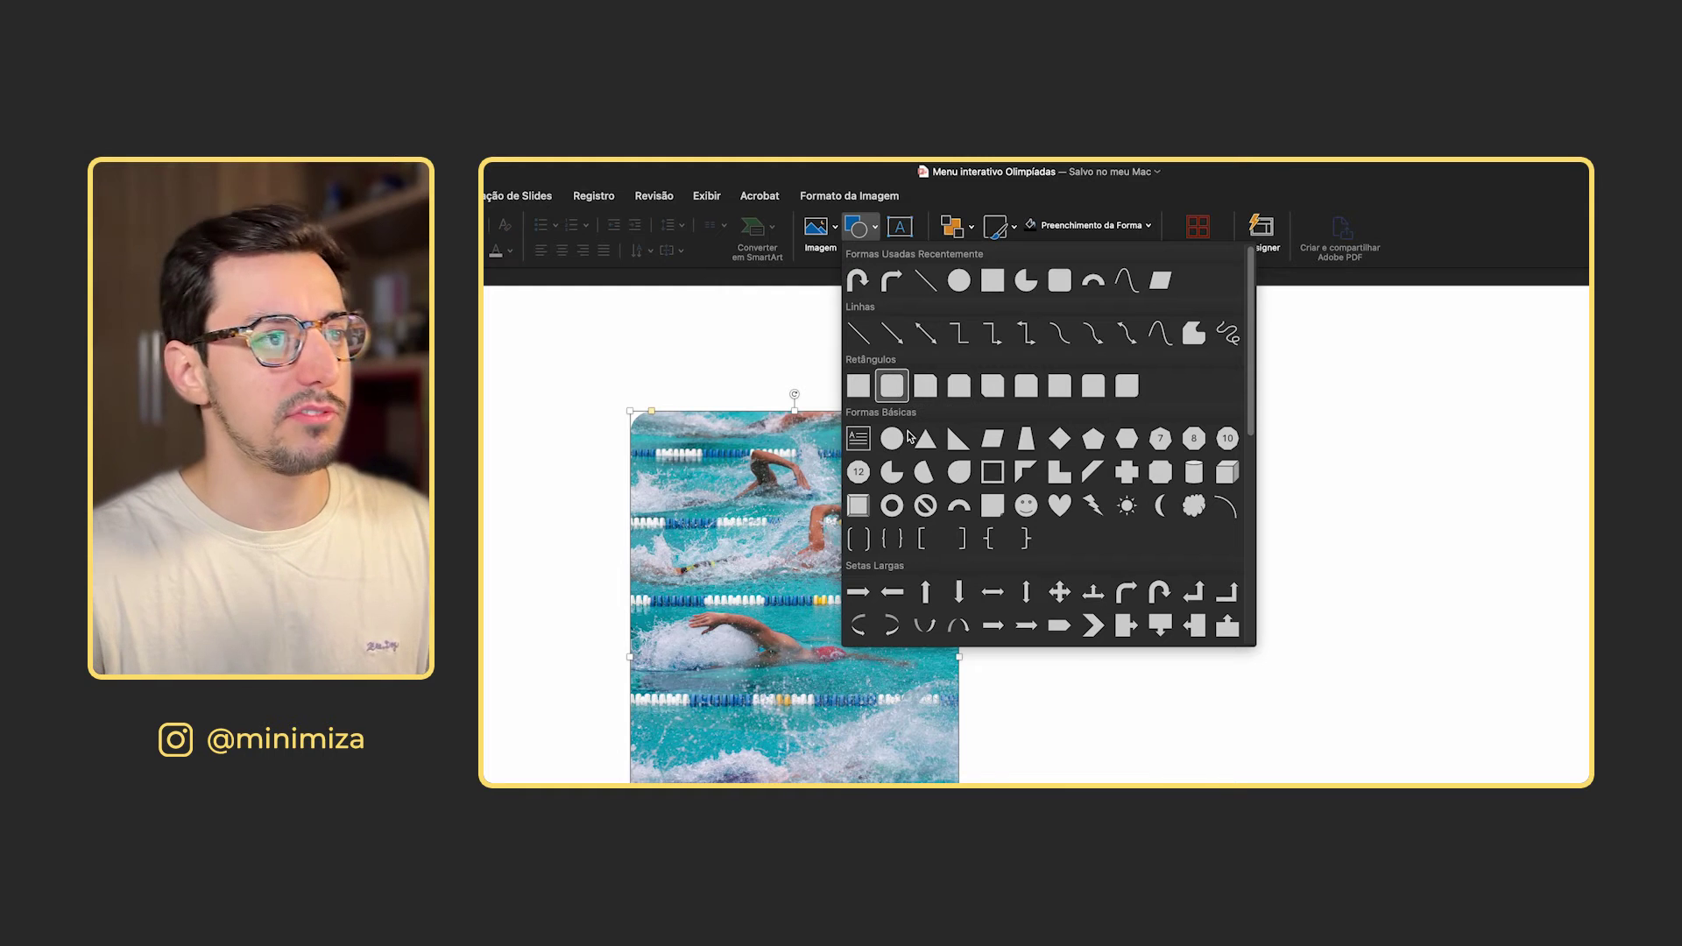
left_click_drag(780, 289, 918, 678)
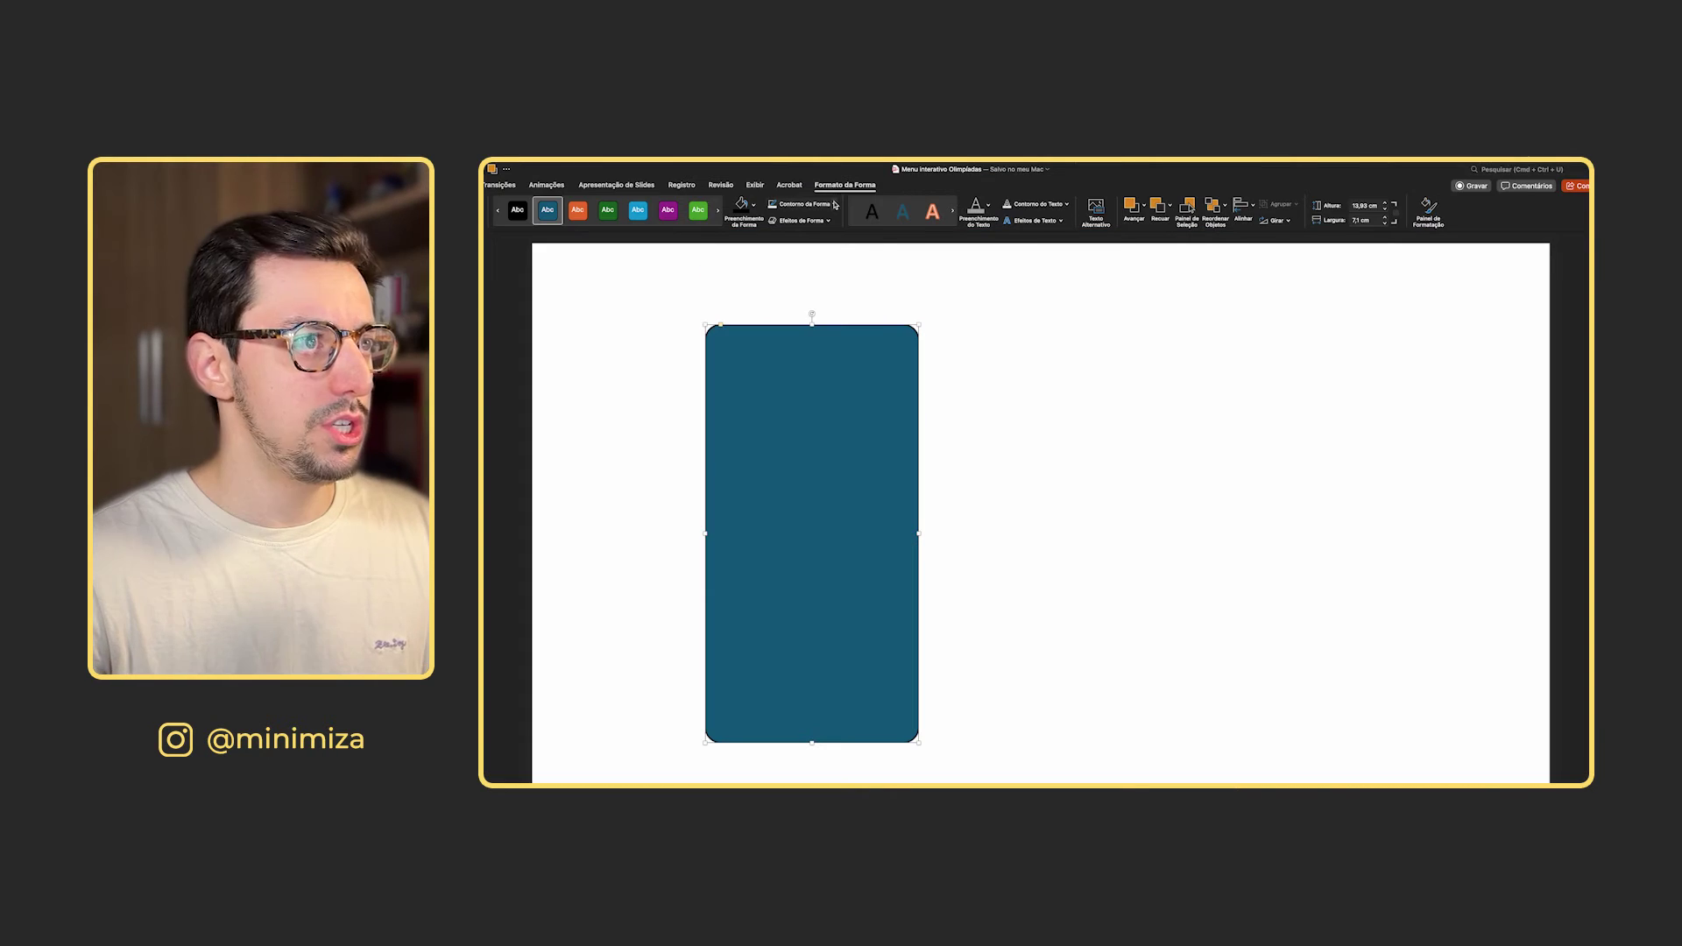
left_click(807, 206)
left_click(623, 345)
- Open the rounded rectangle's shape formatting and switch its fill to a gradient
right_click(761, 427)
left_click(847, 667)
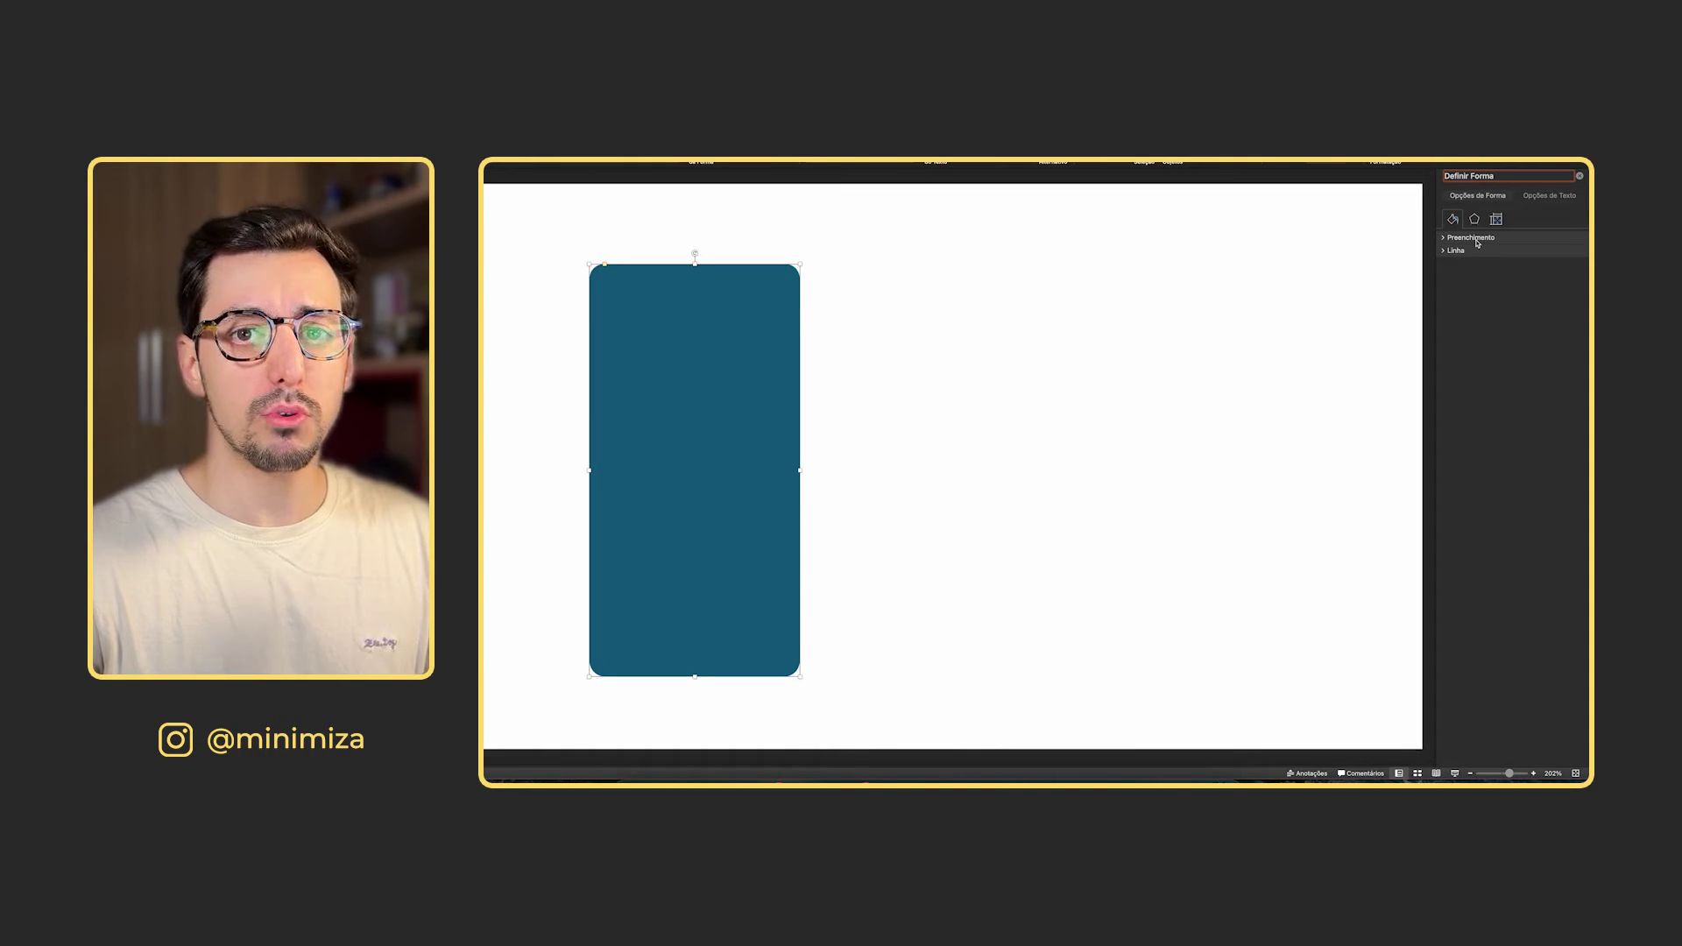
left_click(1471, 238)
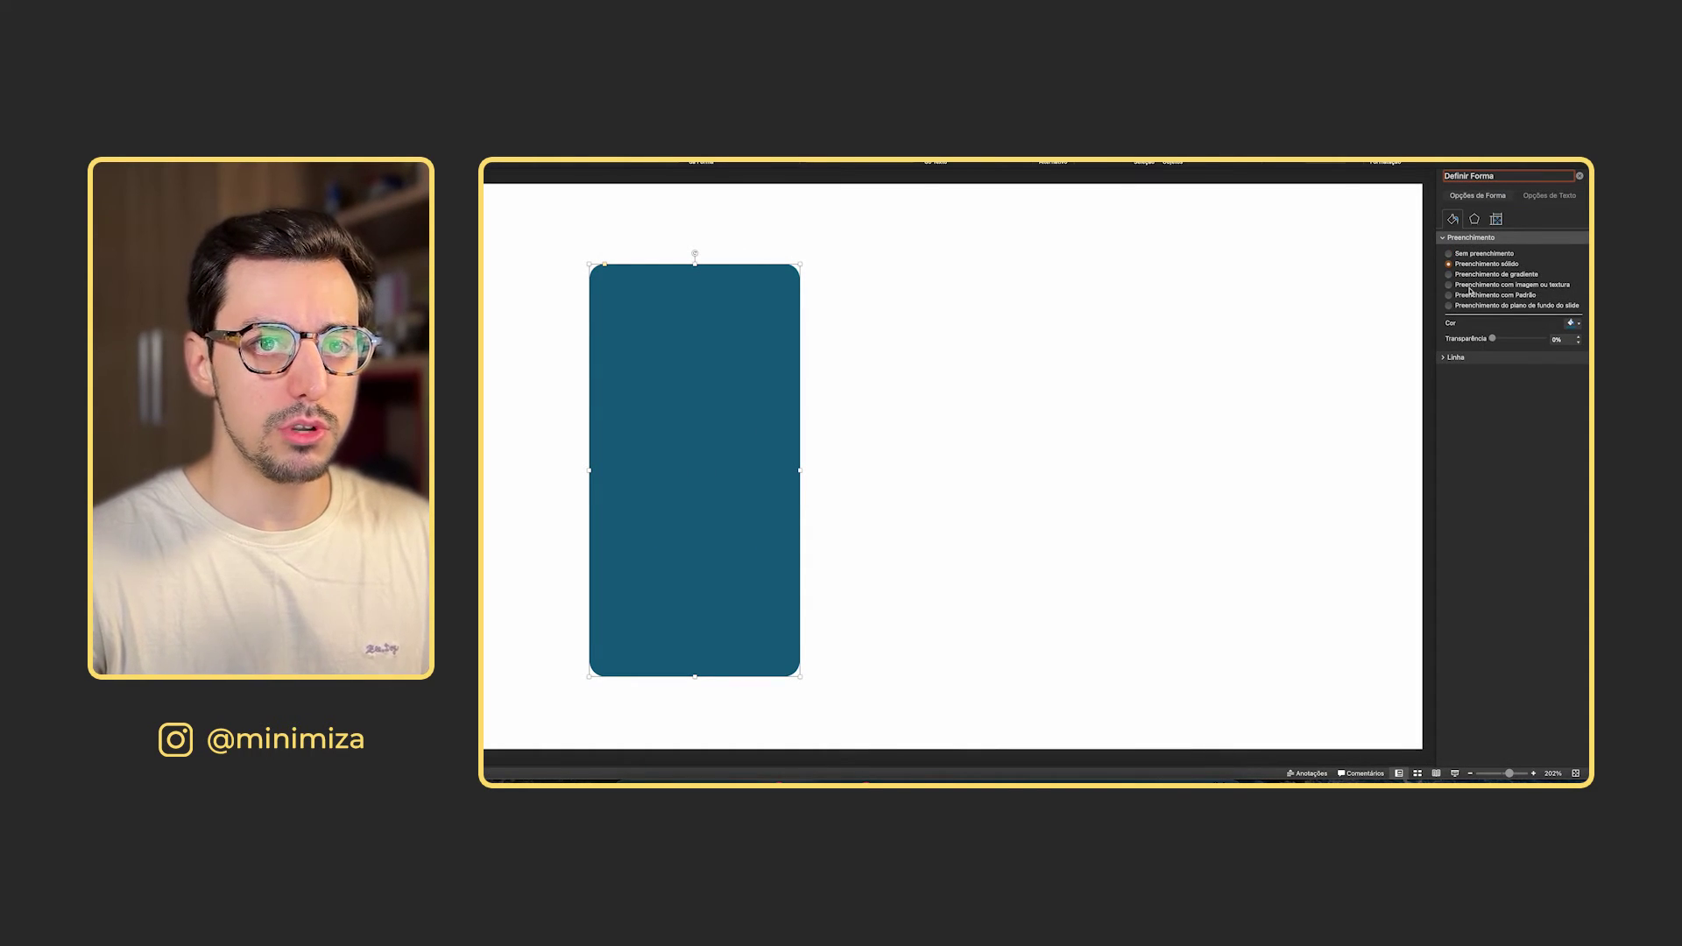
left_click(1469, 276)
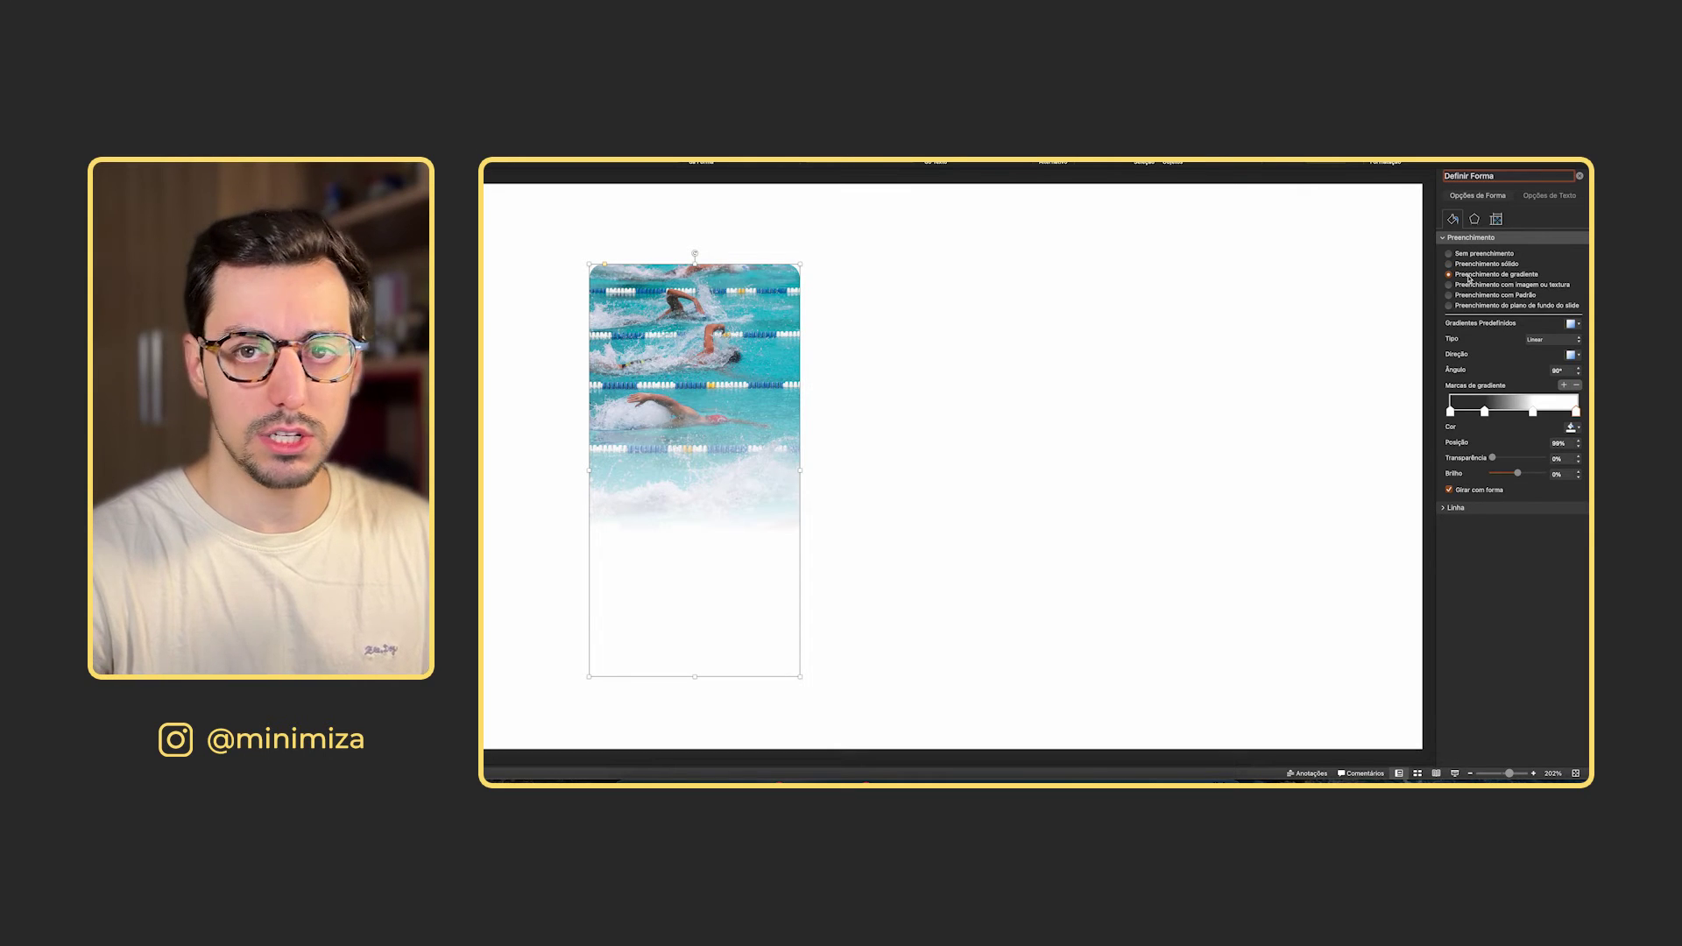
- Reduce the rectangle's gradient to two stops, running from light blue to dark blue
left_click(1575, 386)
left_click(1576, 386)
left_click(1573, 428)
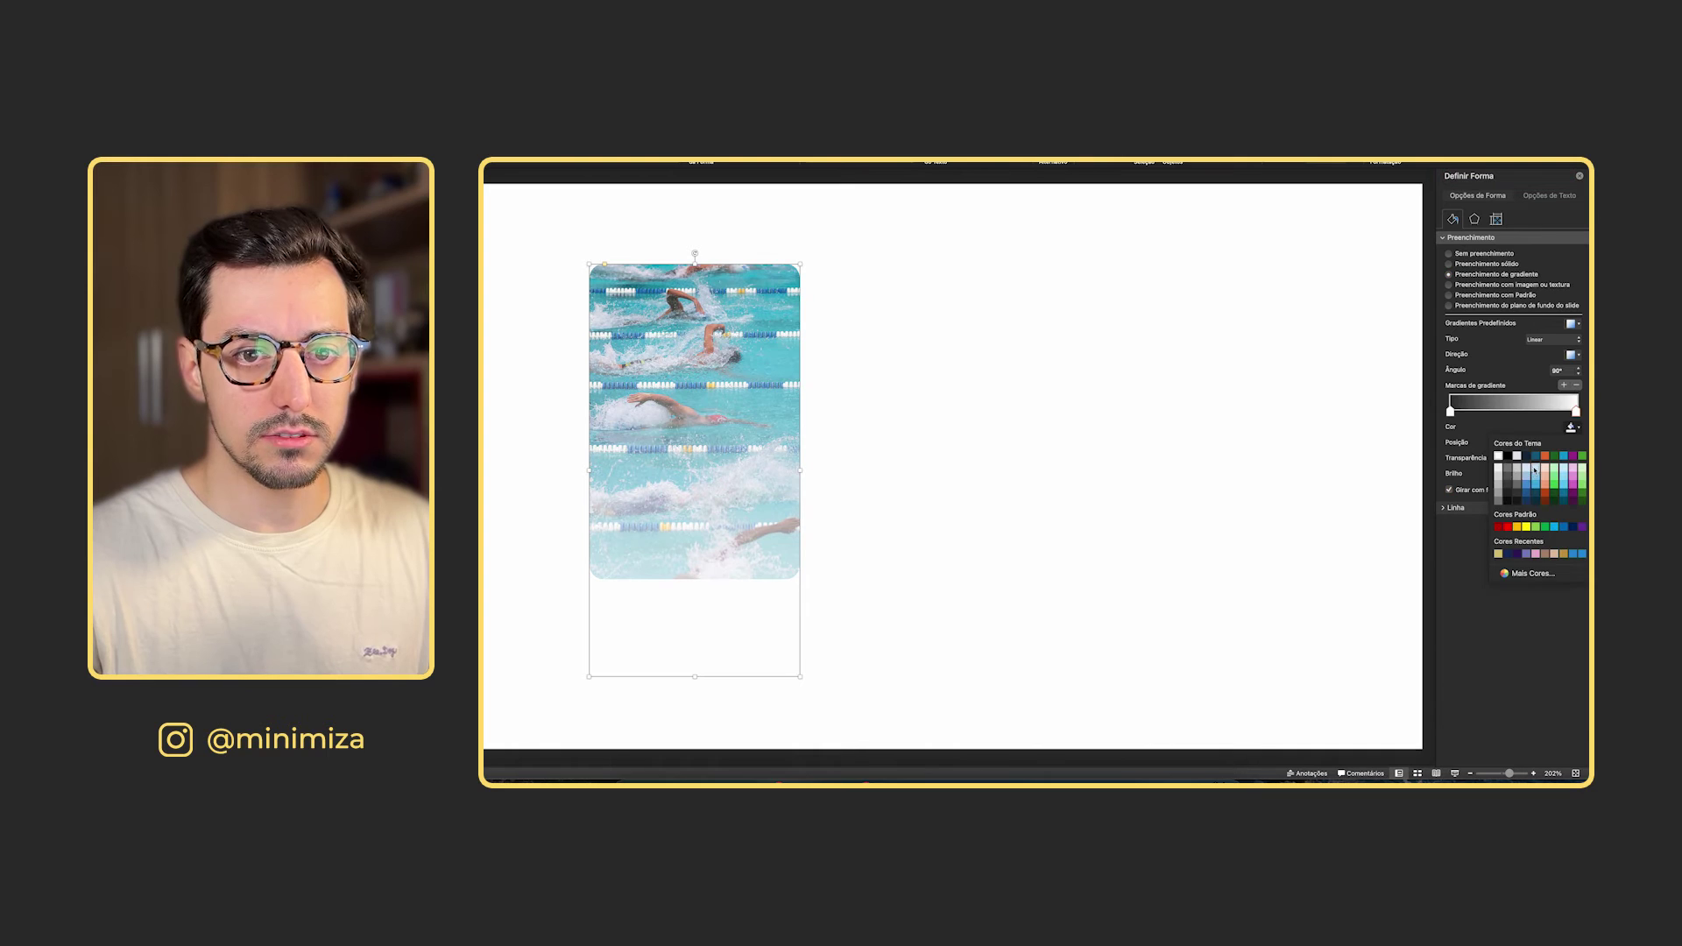
left_click(1533, 473)
left_click(1531, 410)
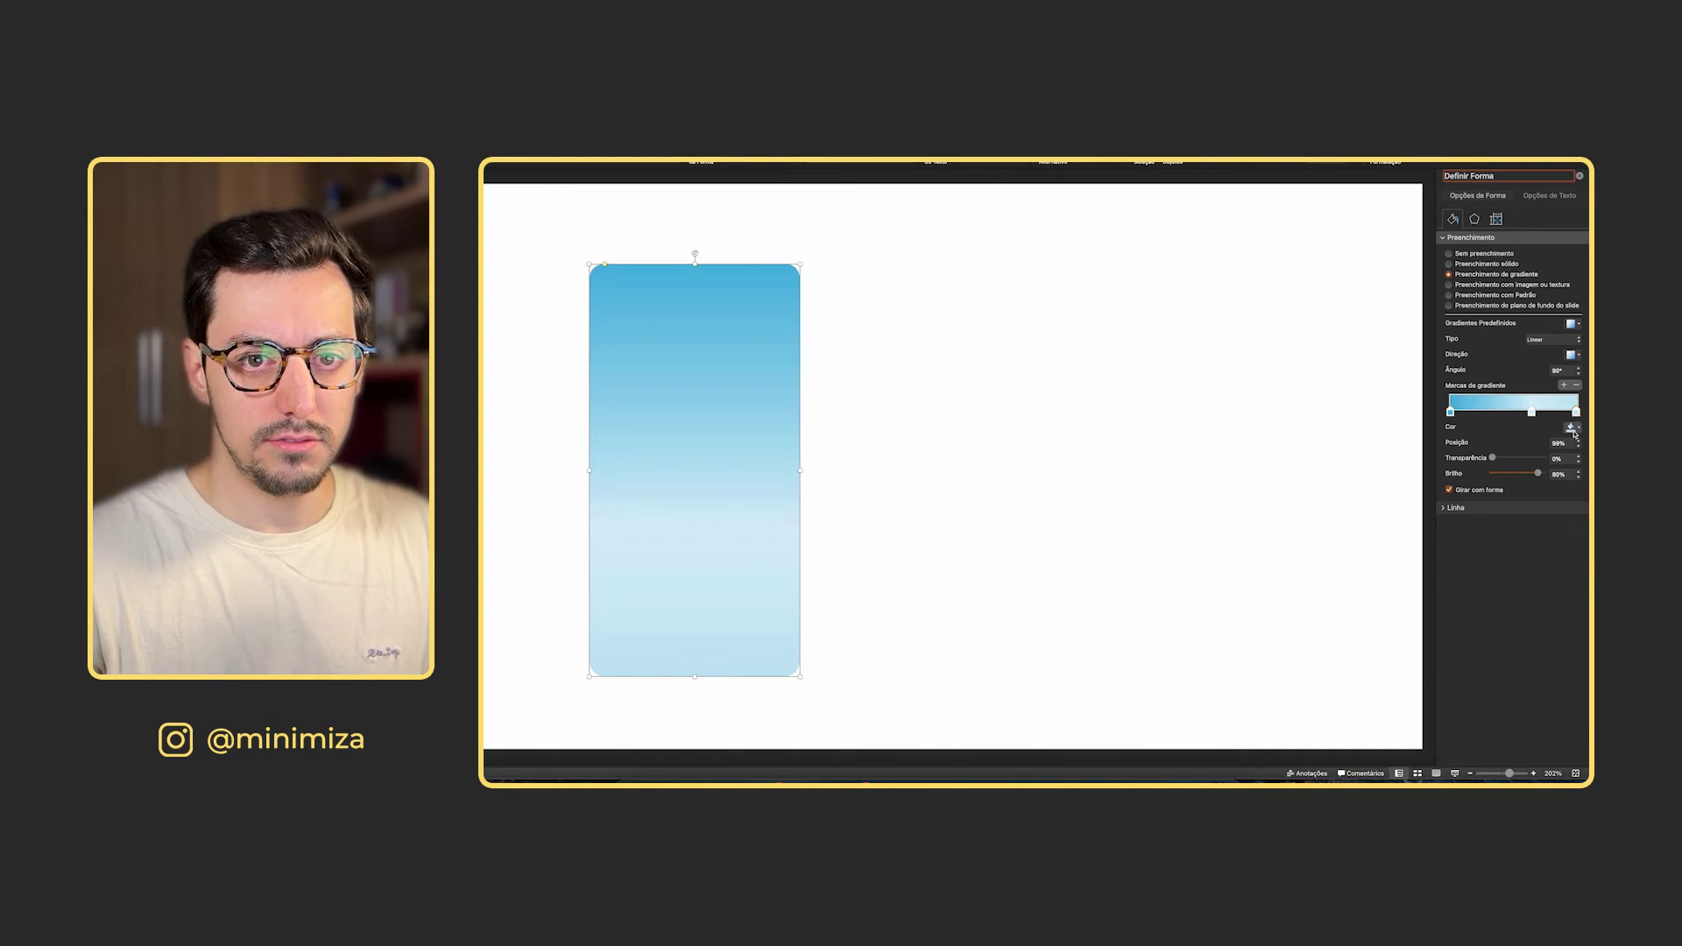
left_click(1573, 428)
left_click(1536, 459)
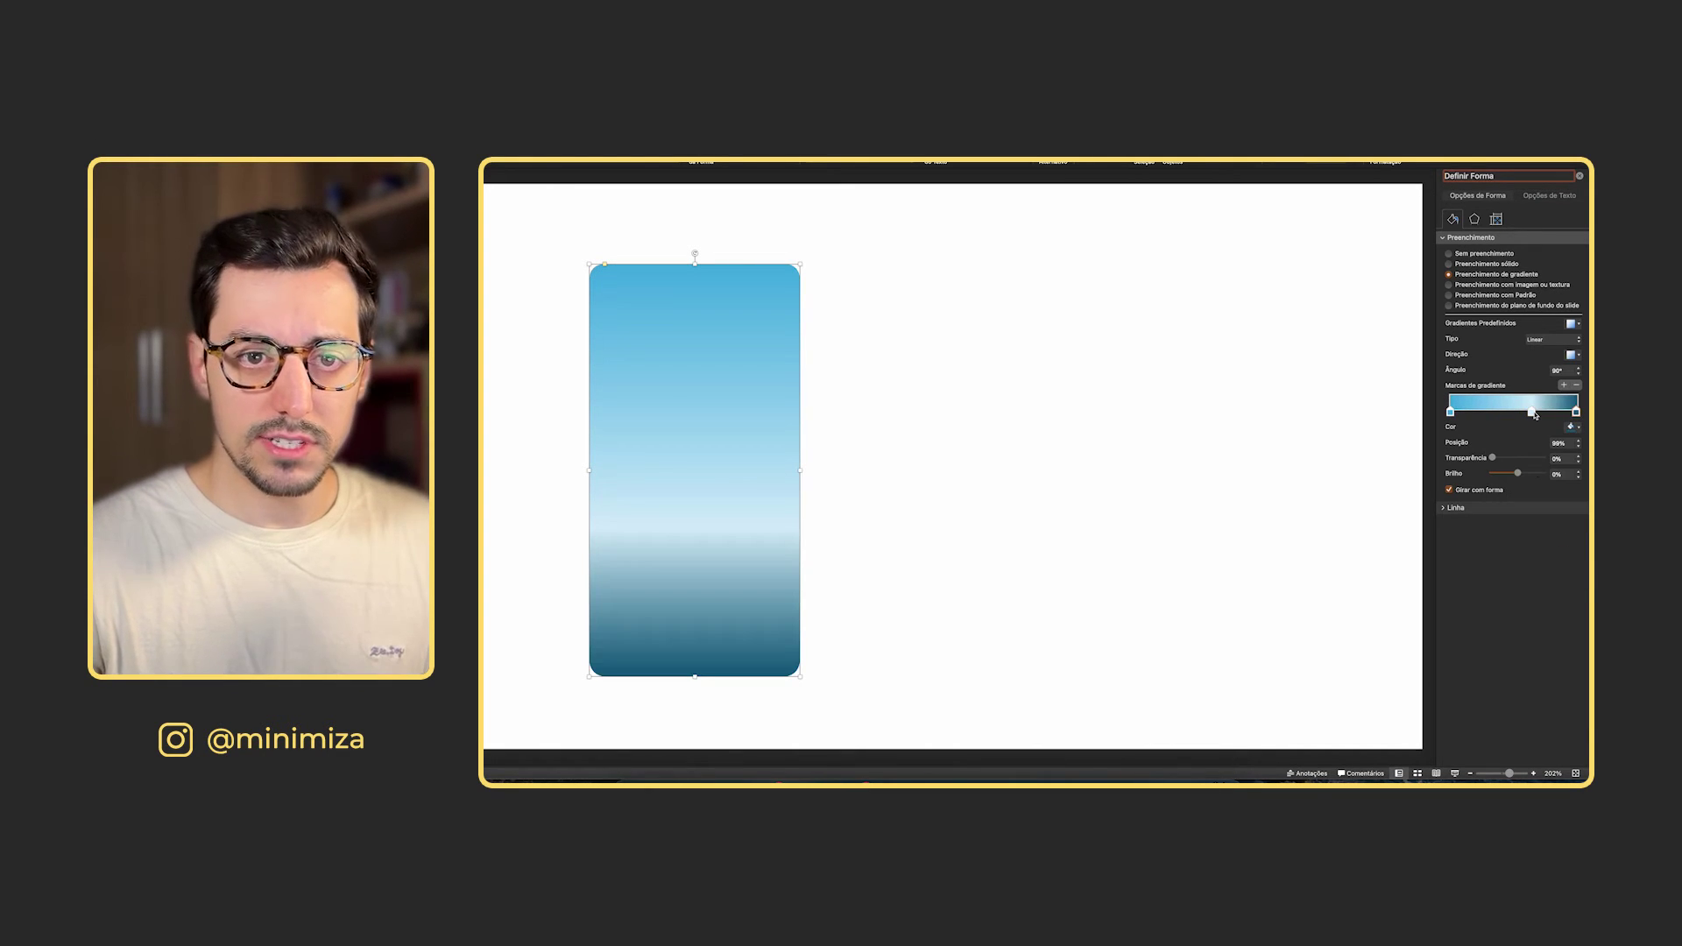
left_click(1576, 386)
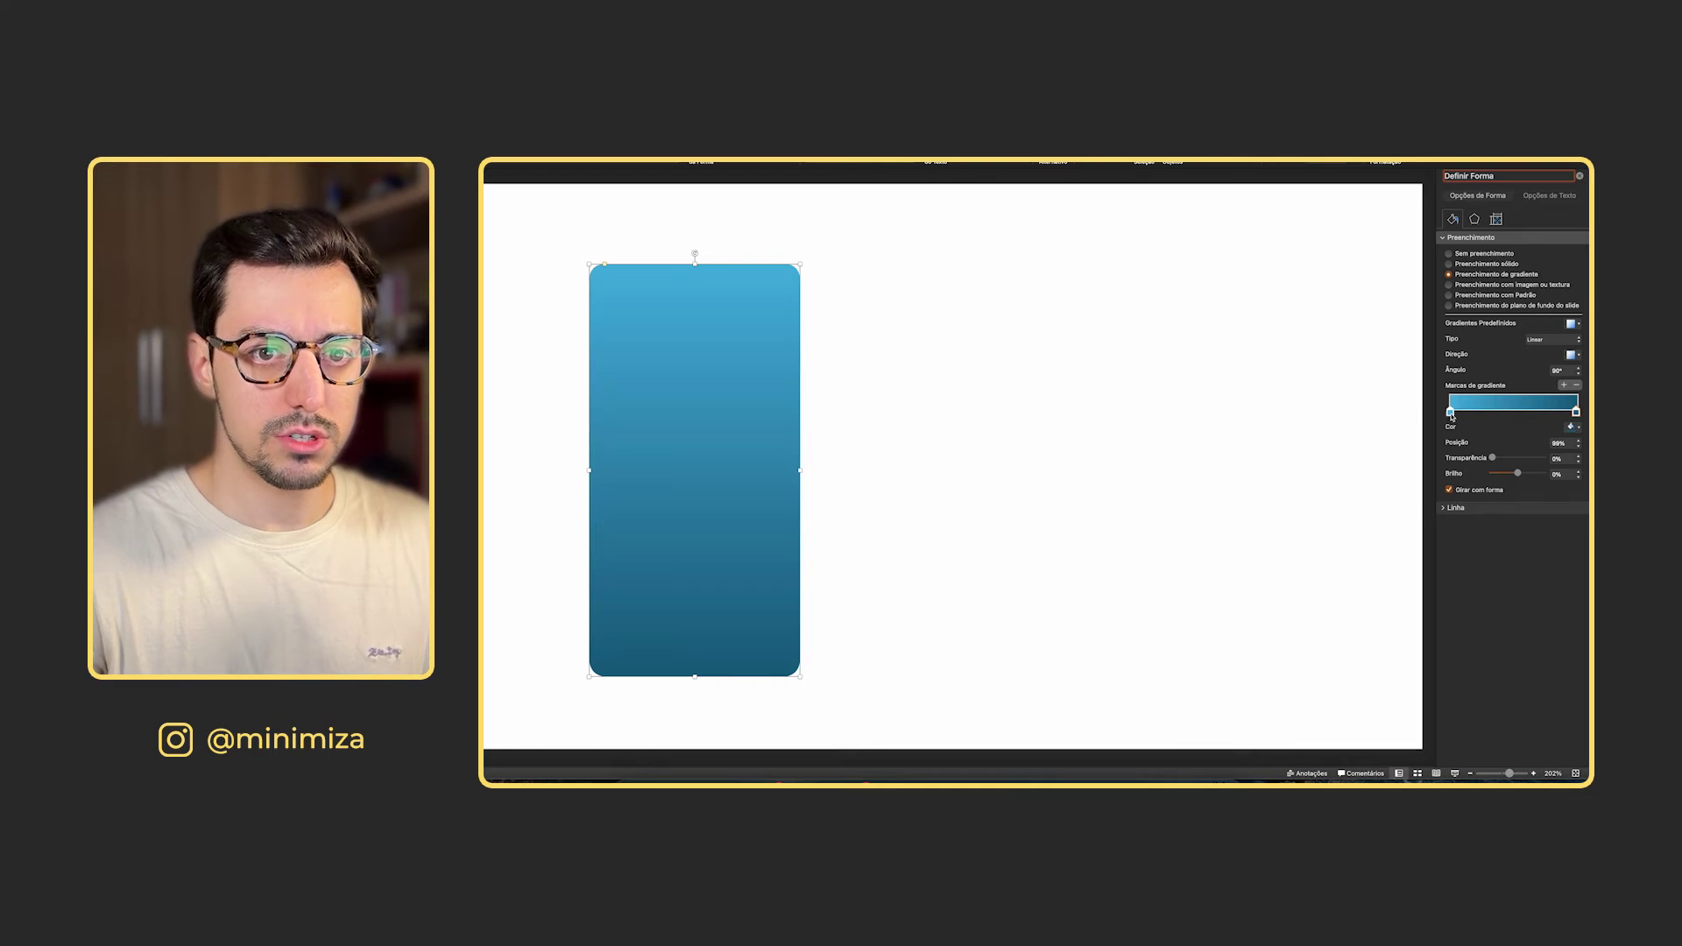
- Set the gradient's last stop to white at position 100%
left_click(1451, 412)
left_click(1573, 428)
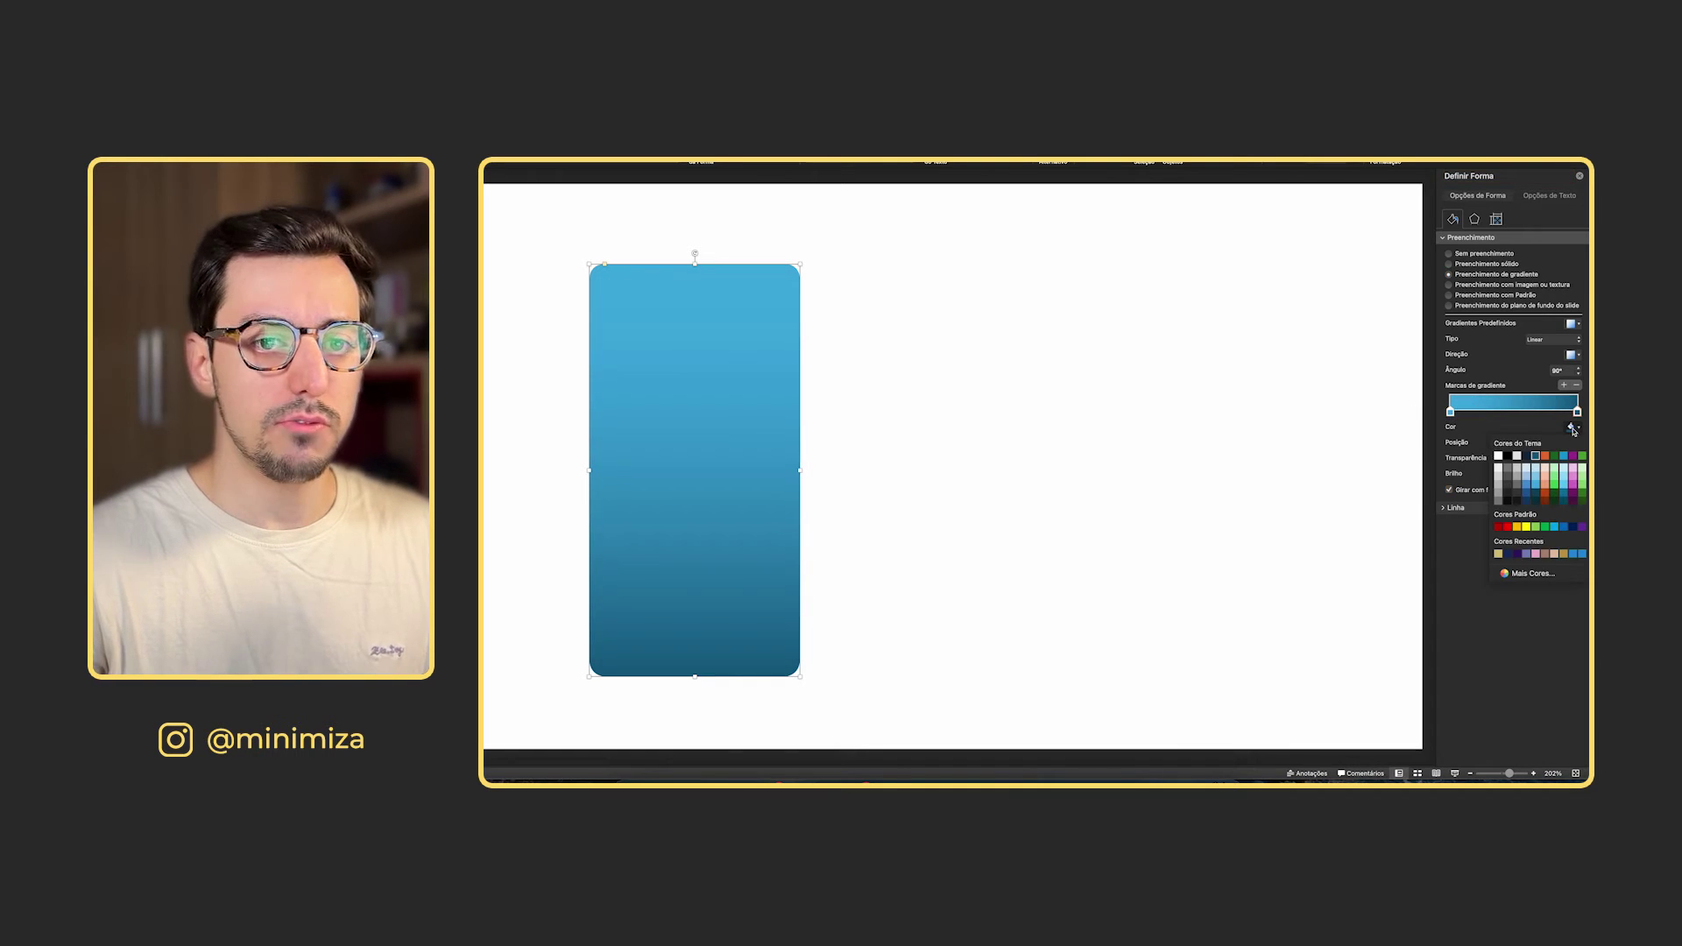
left_click(1498, 455)
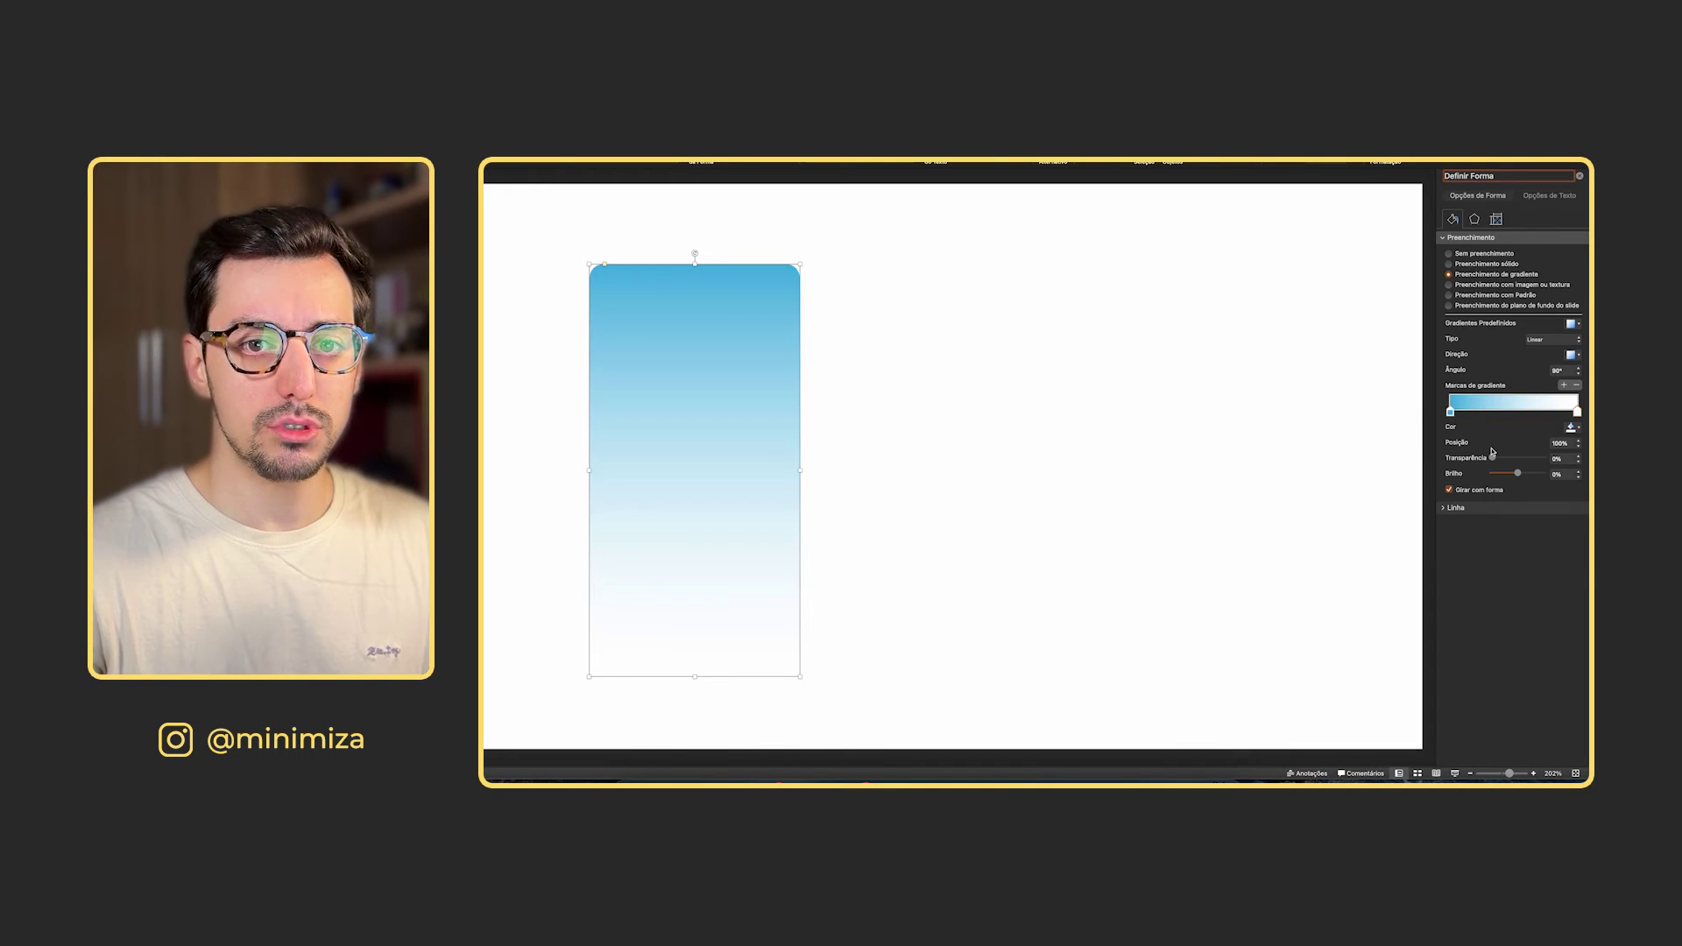
- Try the rectangle's gradient at a 0° angle and return it to 90°
left_click(1578, 374)
left_click(1579, 374)
left_click(1579, 374)
left_click(1578, 374)
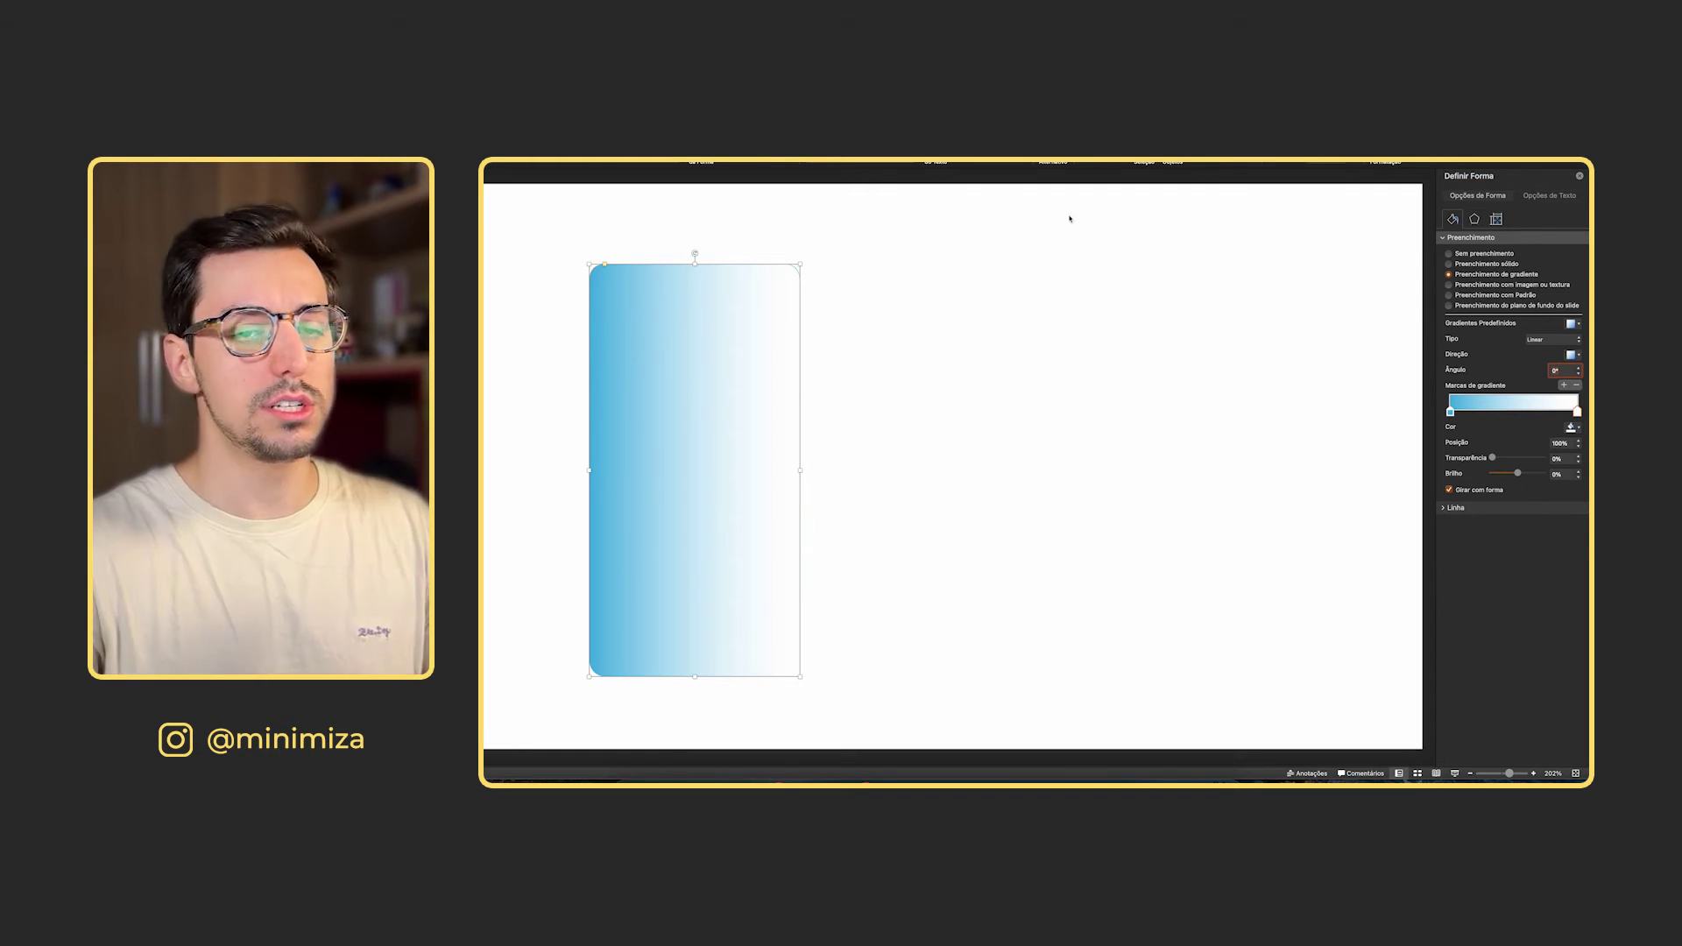
left_click(1579, 367)
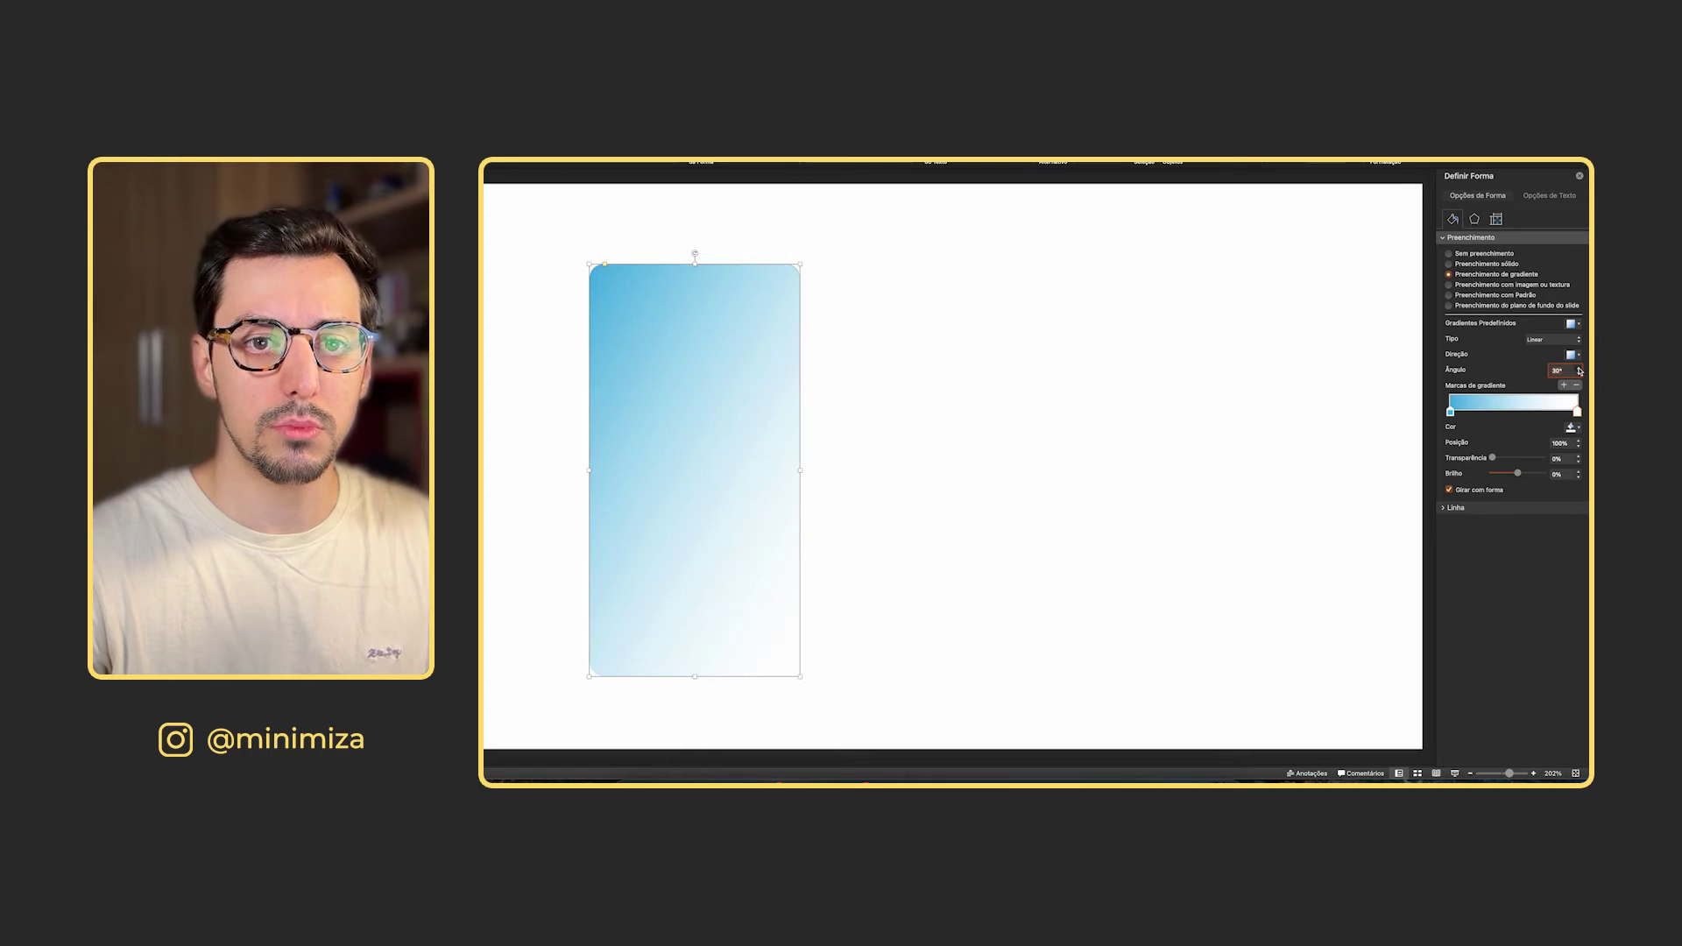
left_click(1578, 367)
left_click(1579, 367)
- Set the gradient's first stop to white with 100% transparency
left_click(1563, 429)
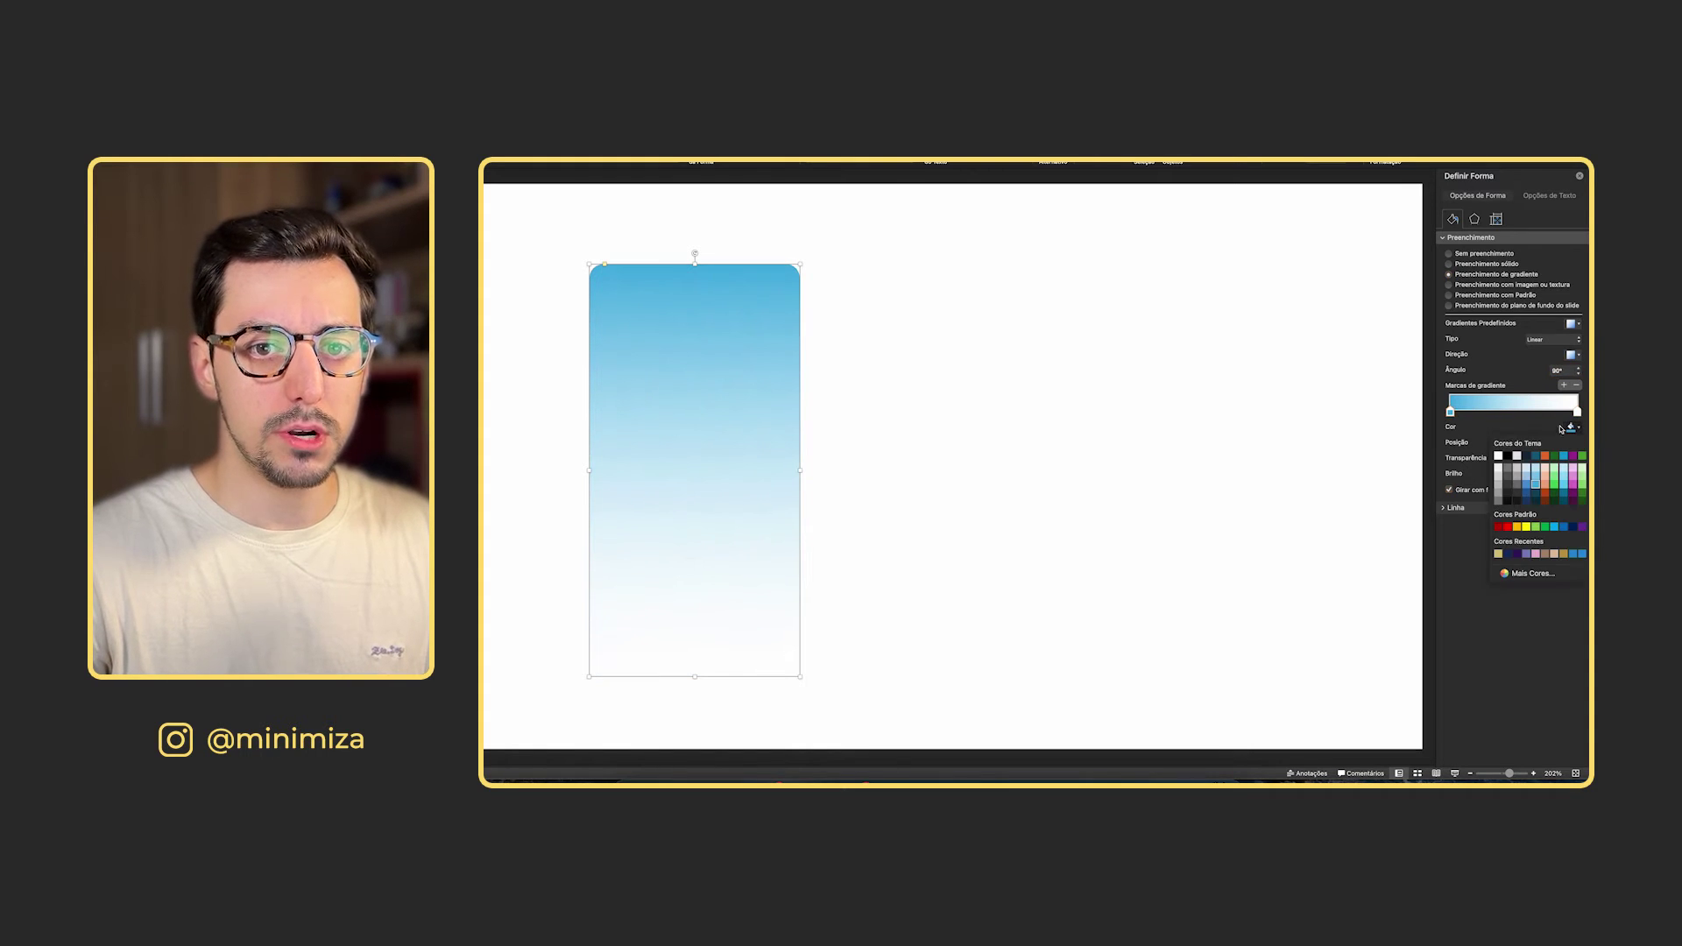
left_click(1497, 456)
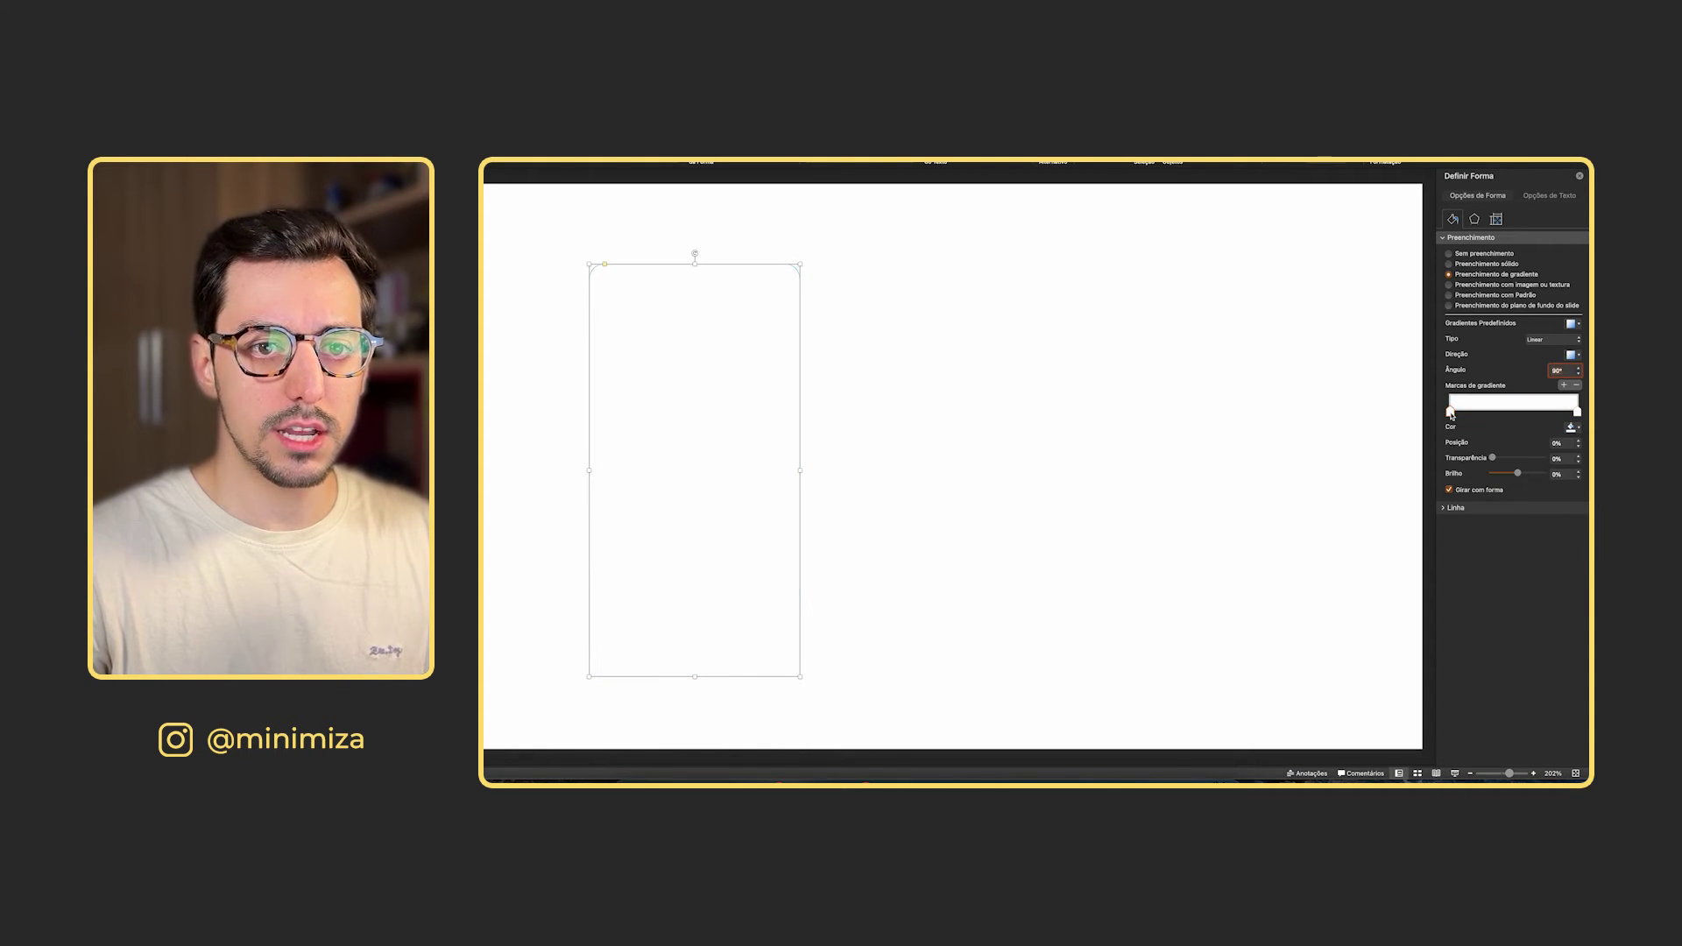
left_click_drag(1494, 457, 1543, 457)
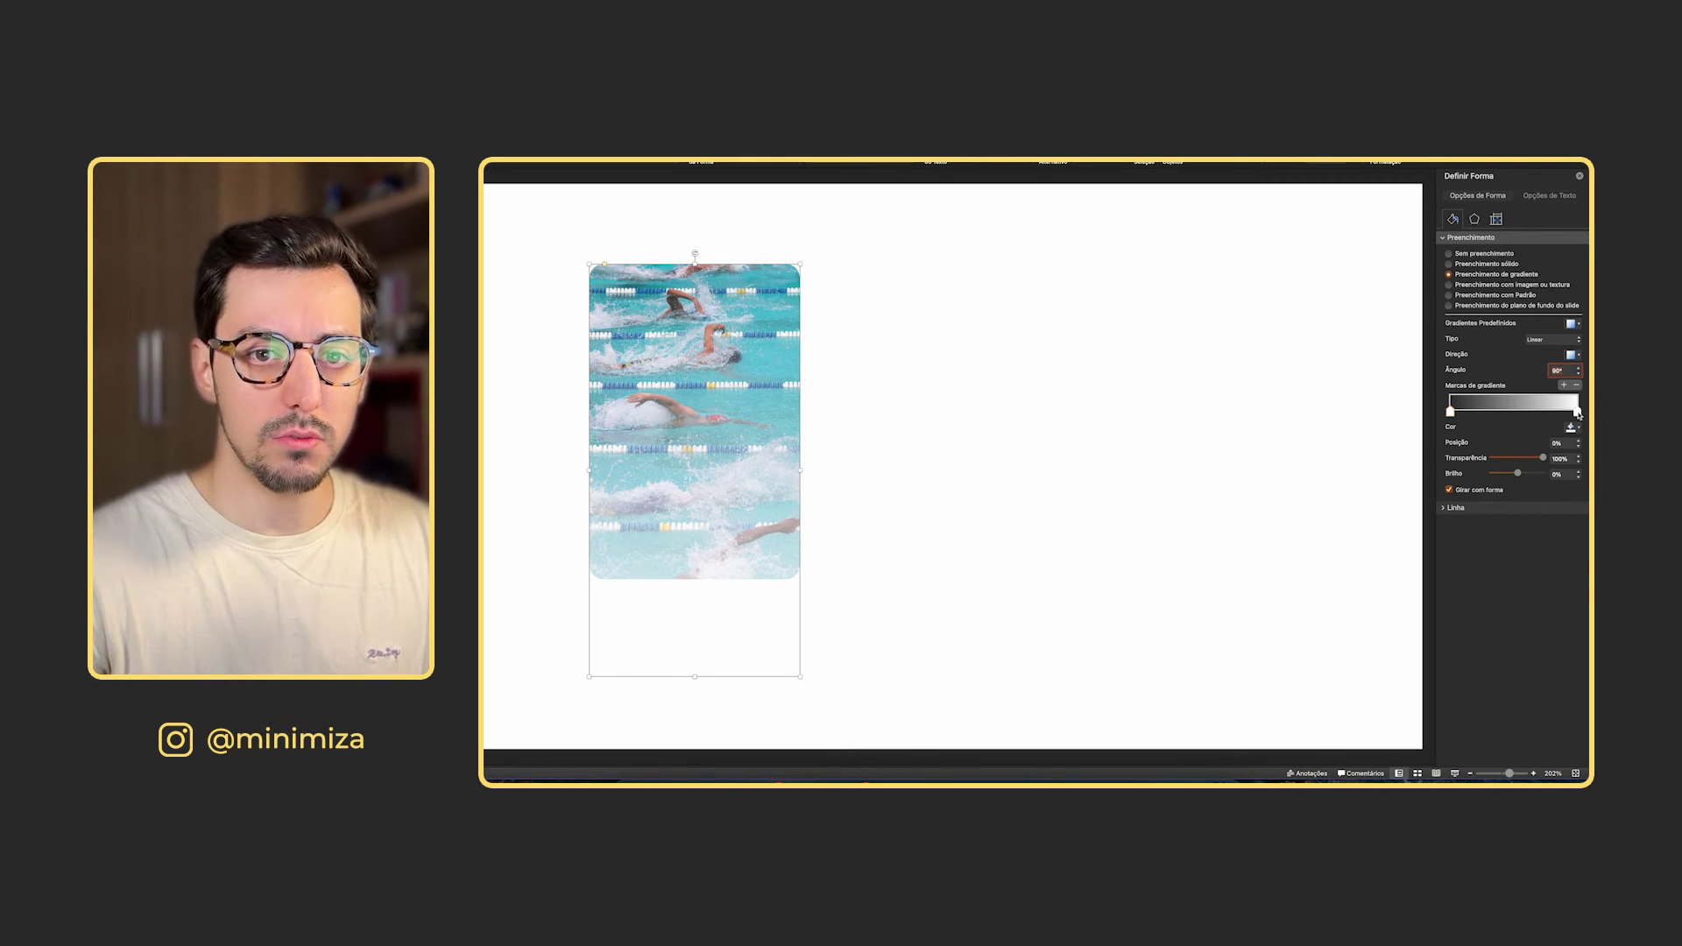
- Add an opaque white gradient stop at 73% and a fully transparent one at 20% to fade the photo's lower part
left_click(1511, 409)
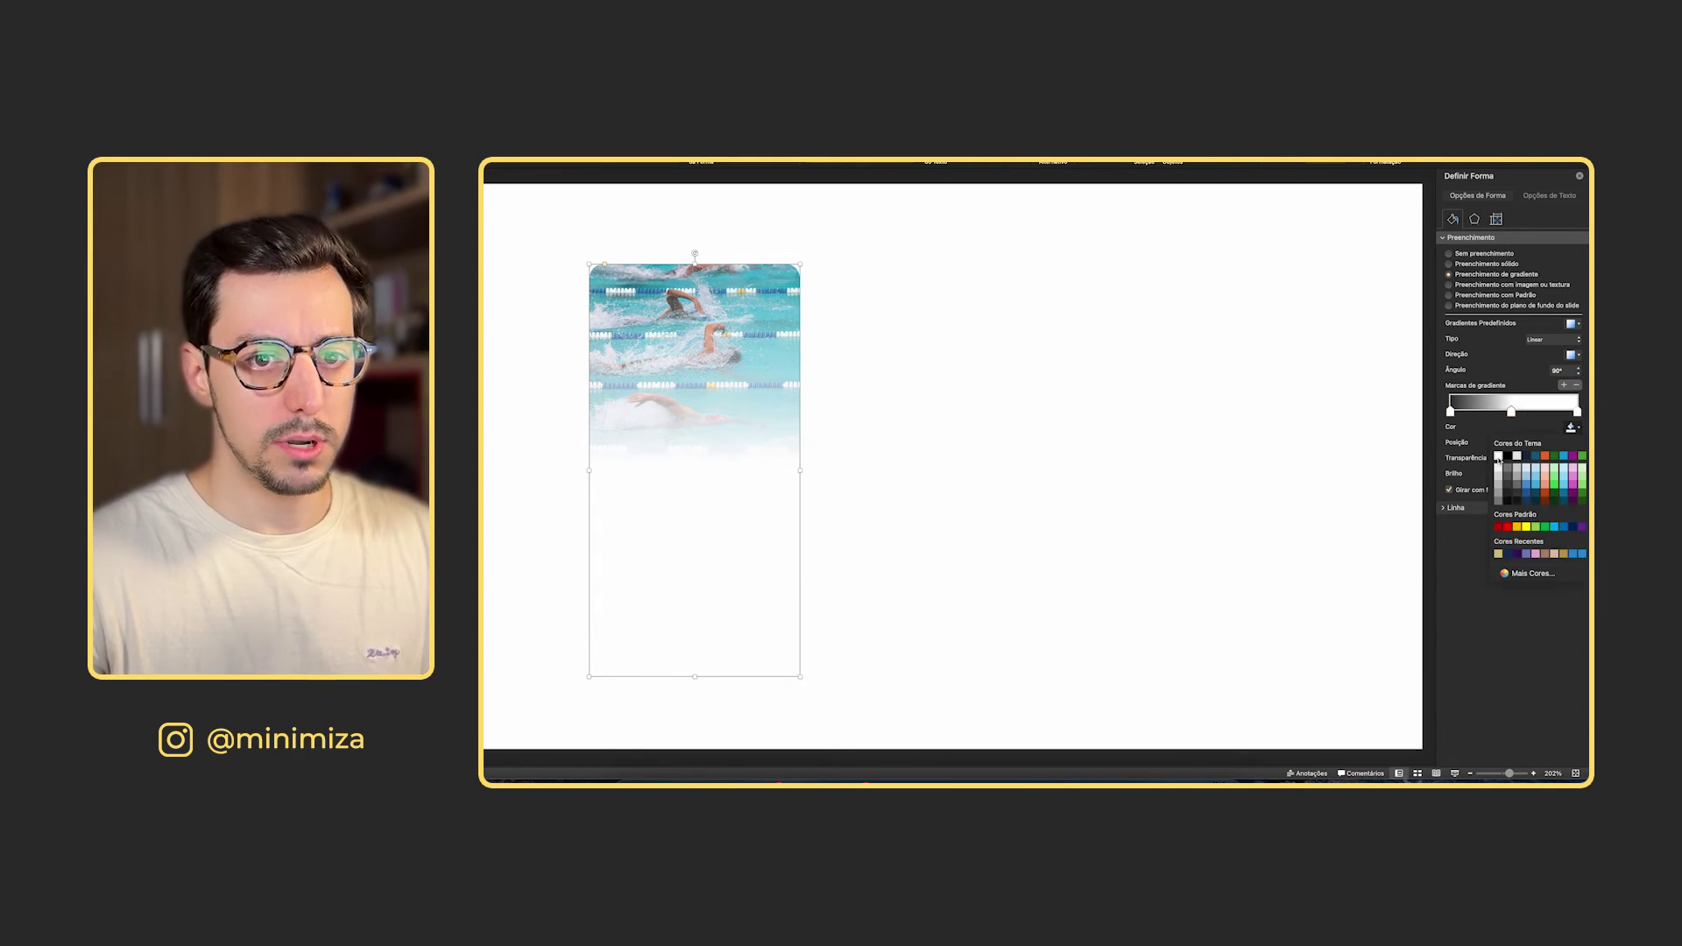
left_click_drag(1511, 409, 1548, 417)
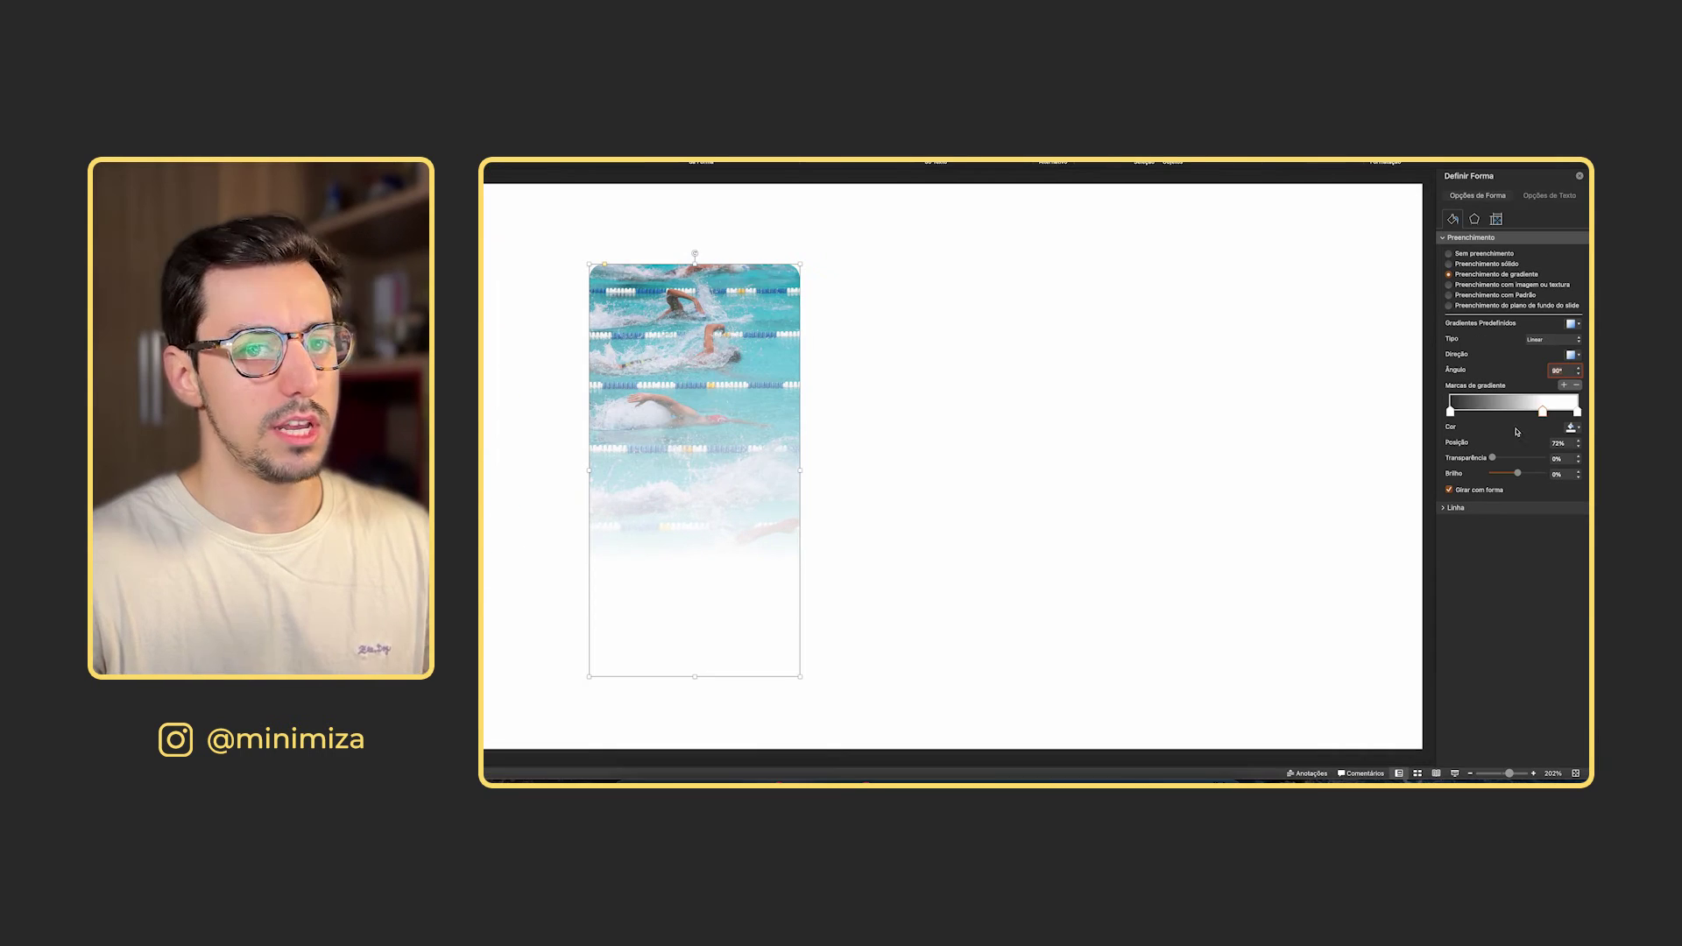
left_click(1513, 433)
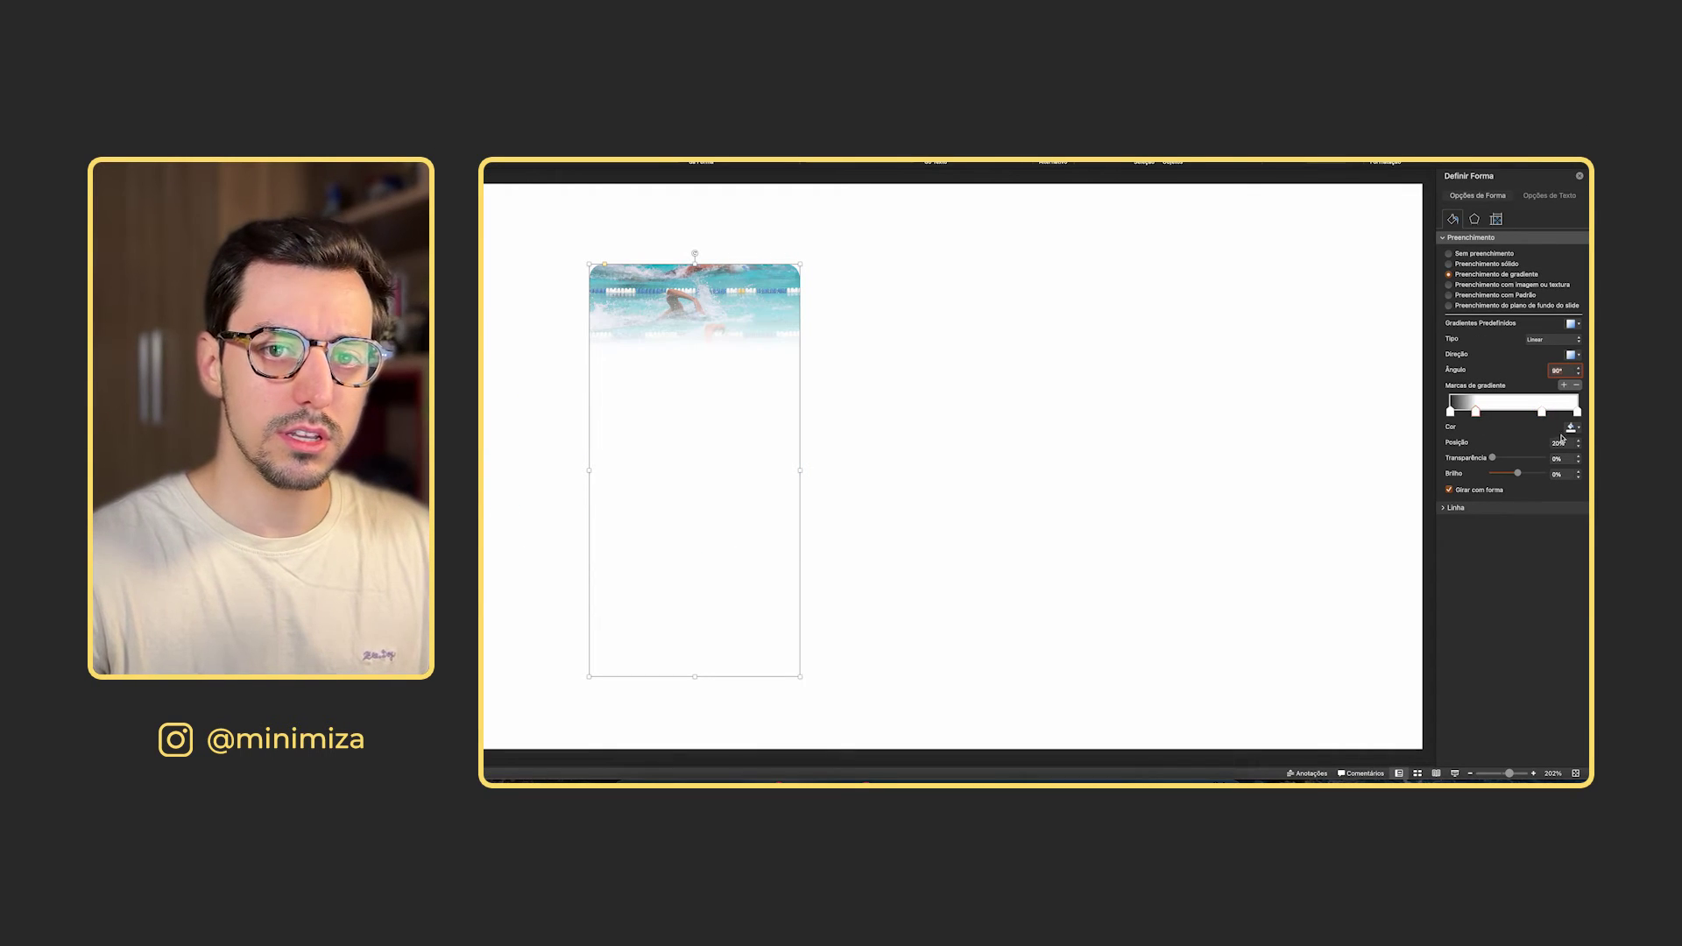
left_click_drag(1492, 457, 1542, 457)
left_click(938, 376)
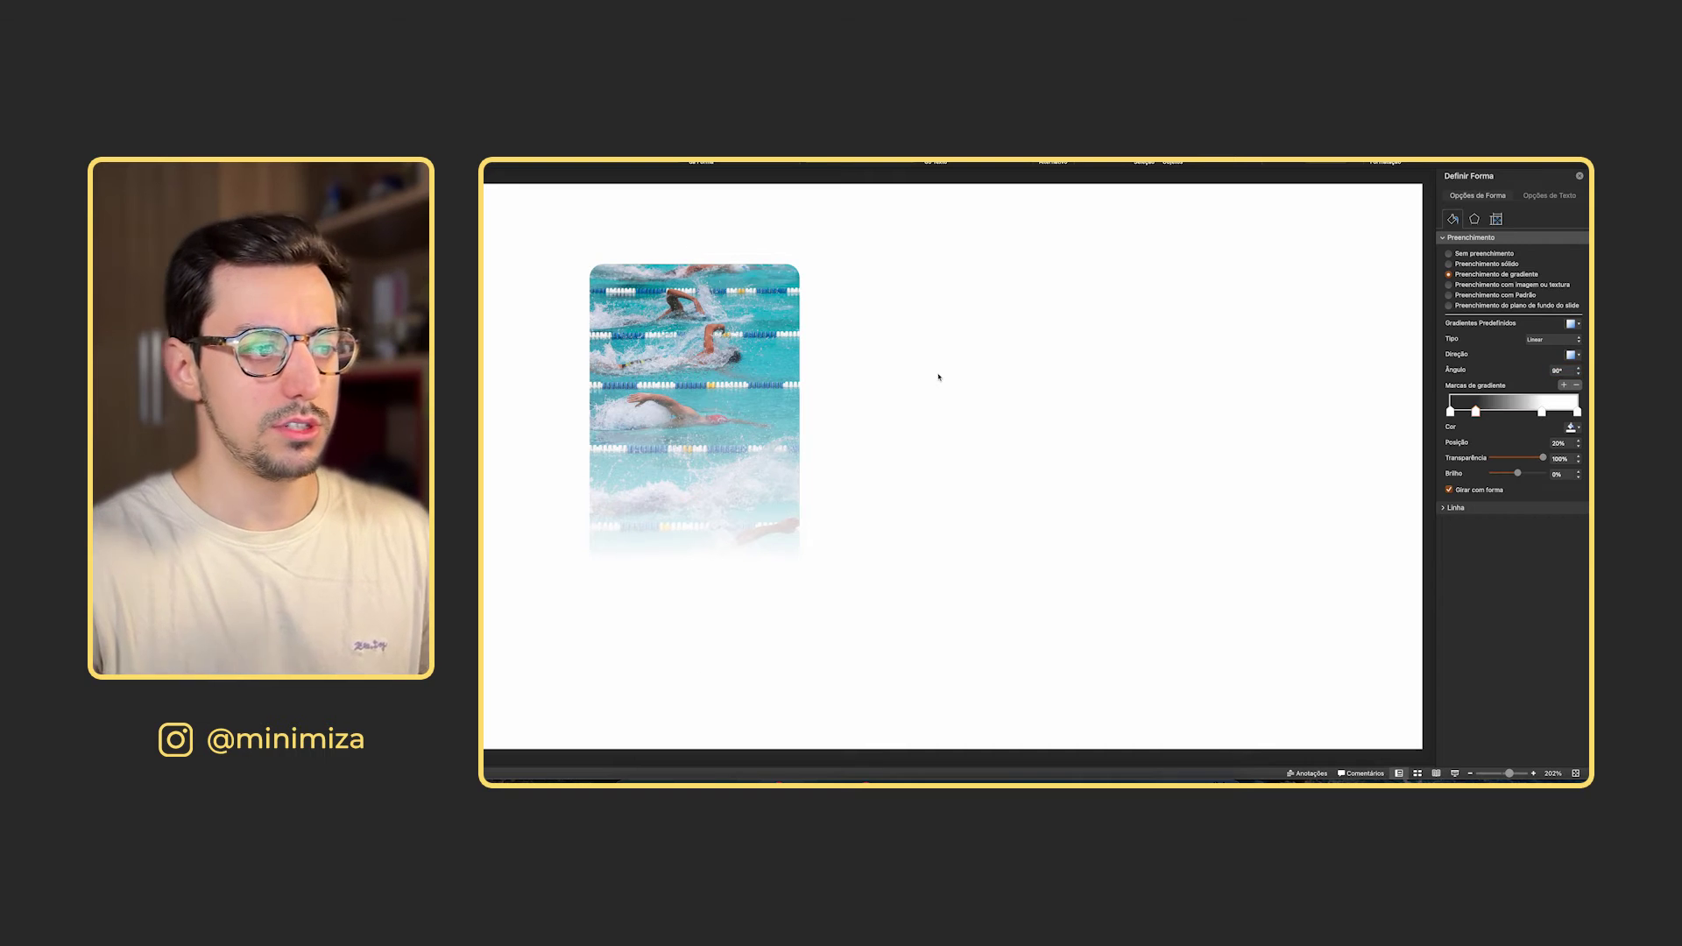
- Compare the new faded swimming card with the Natação card on the menu slide
left_click(714, 556)
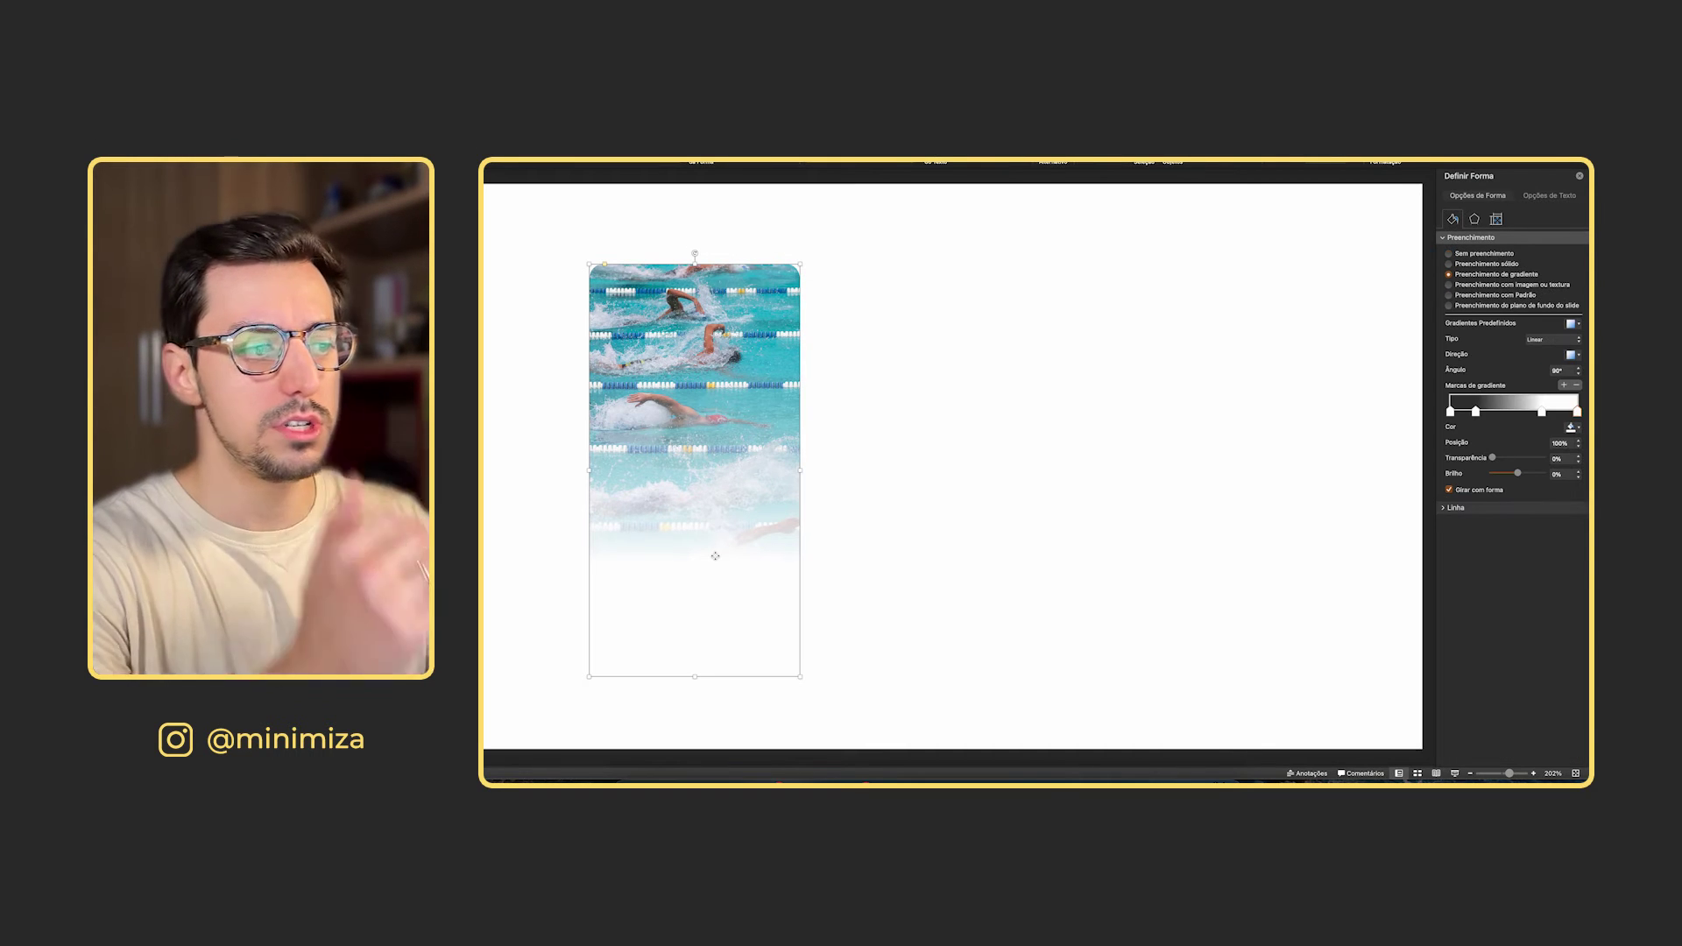
left_click(969, 459)
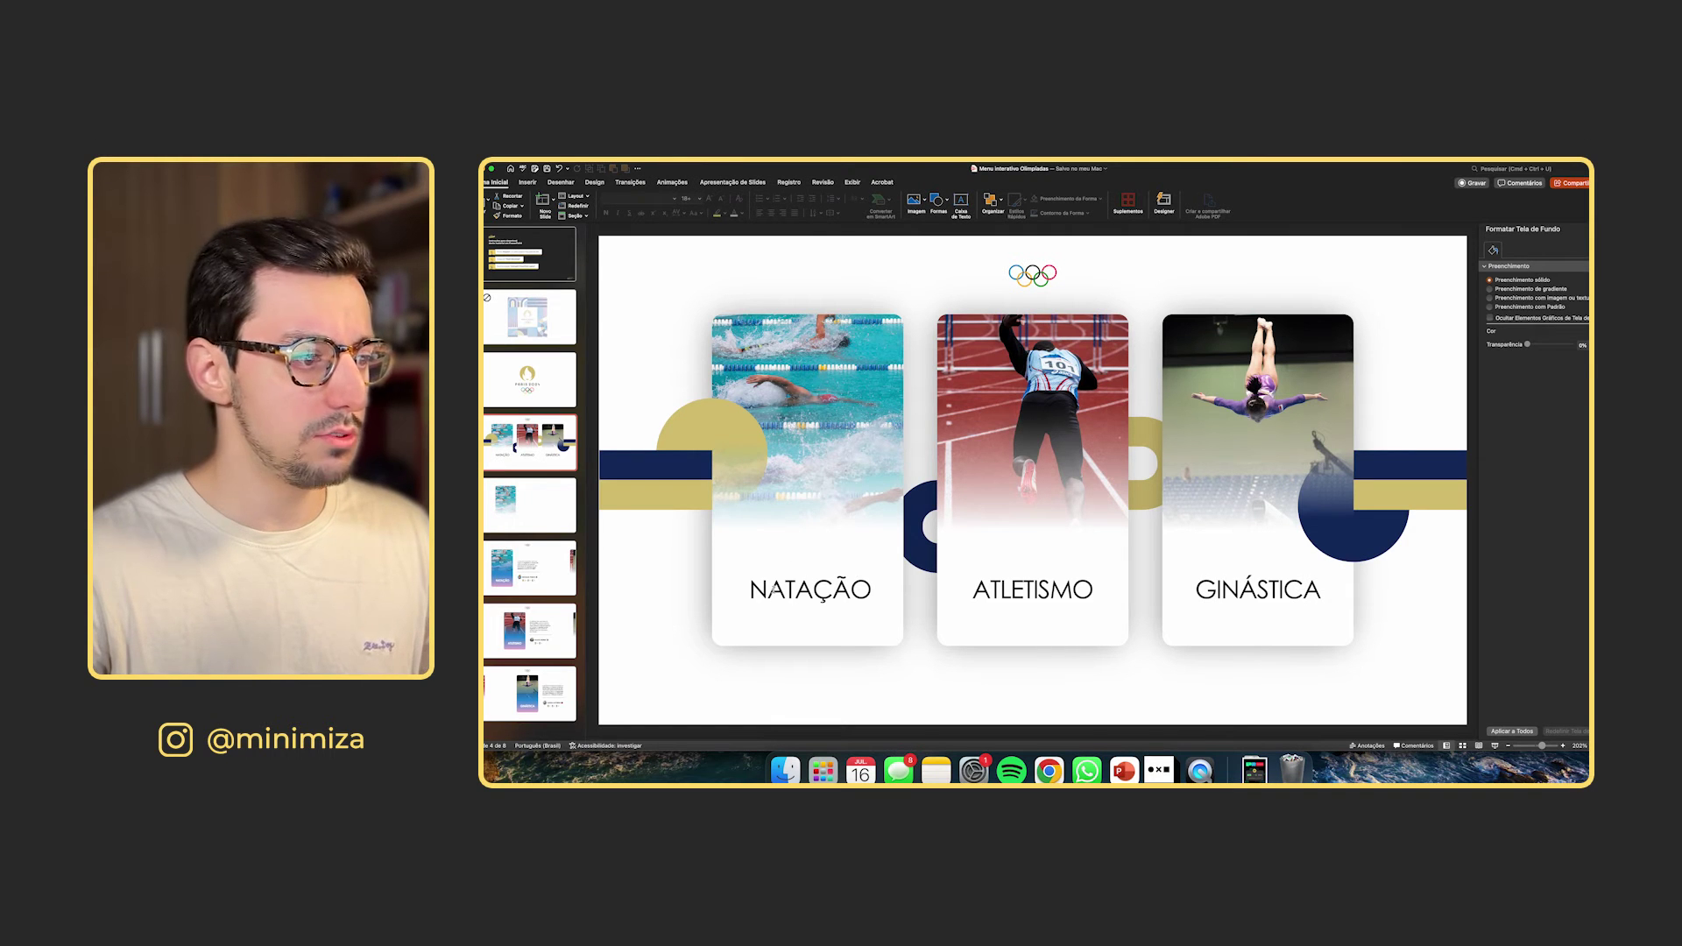
left_click_drag(773, 590, 853, 592)
left_click(851, 669)
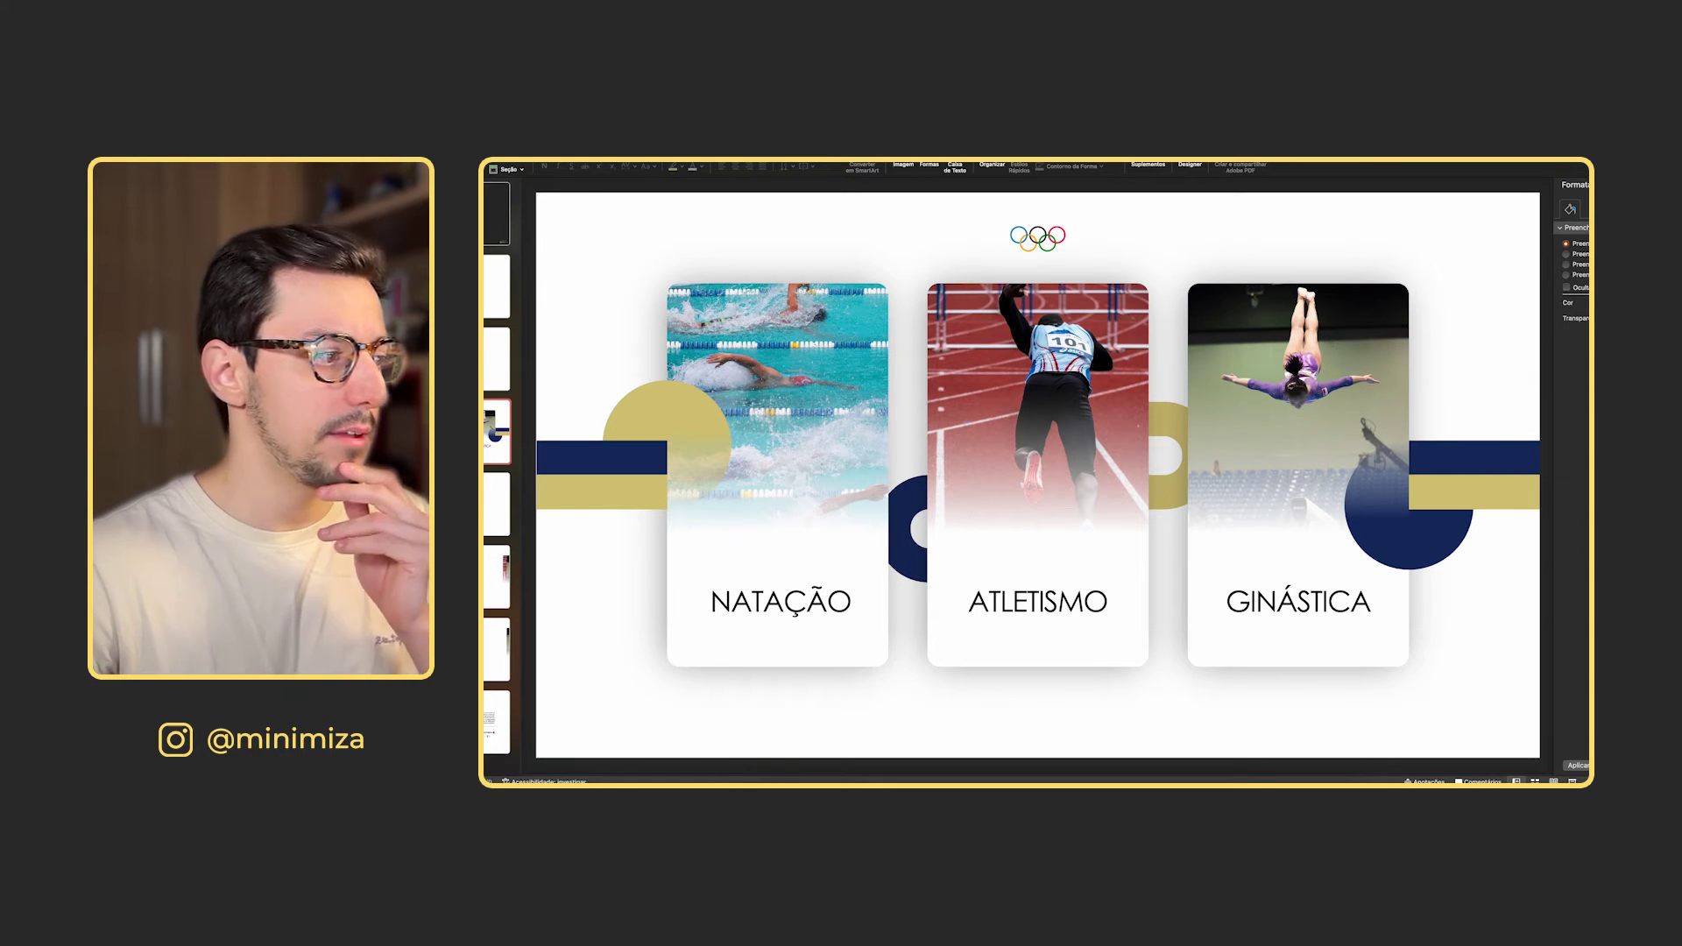
key("Down")
left_click(769, 630)
left_click(961, 652)
key("Up")
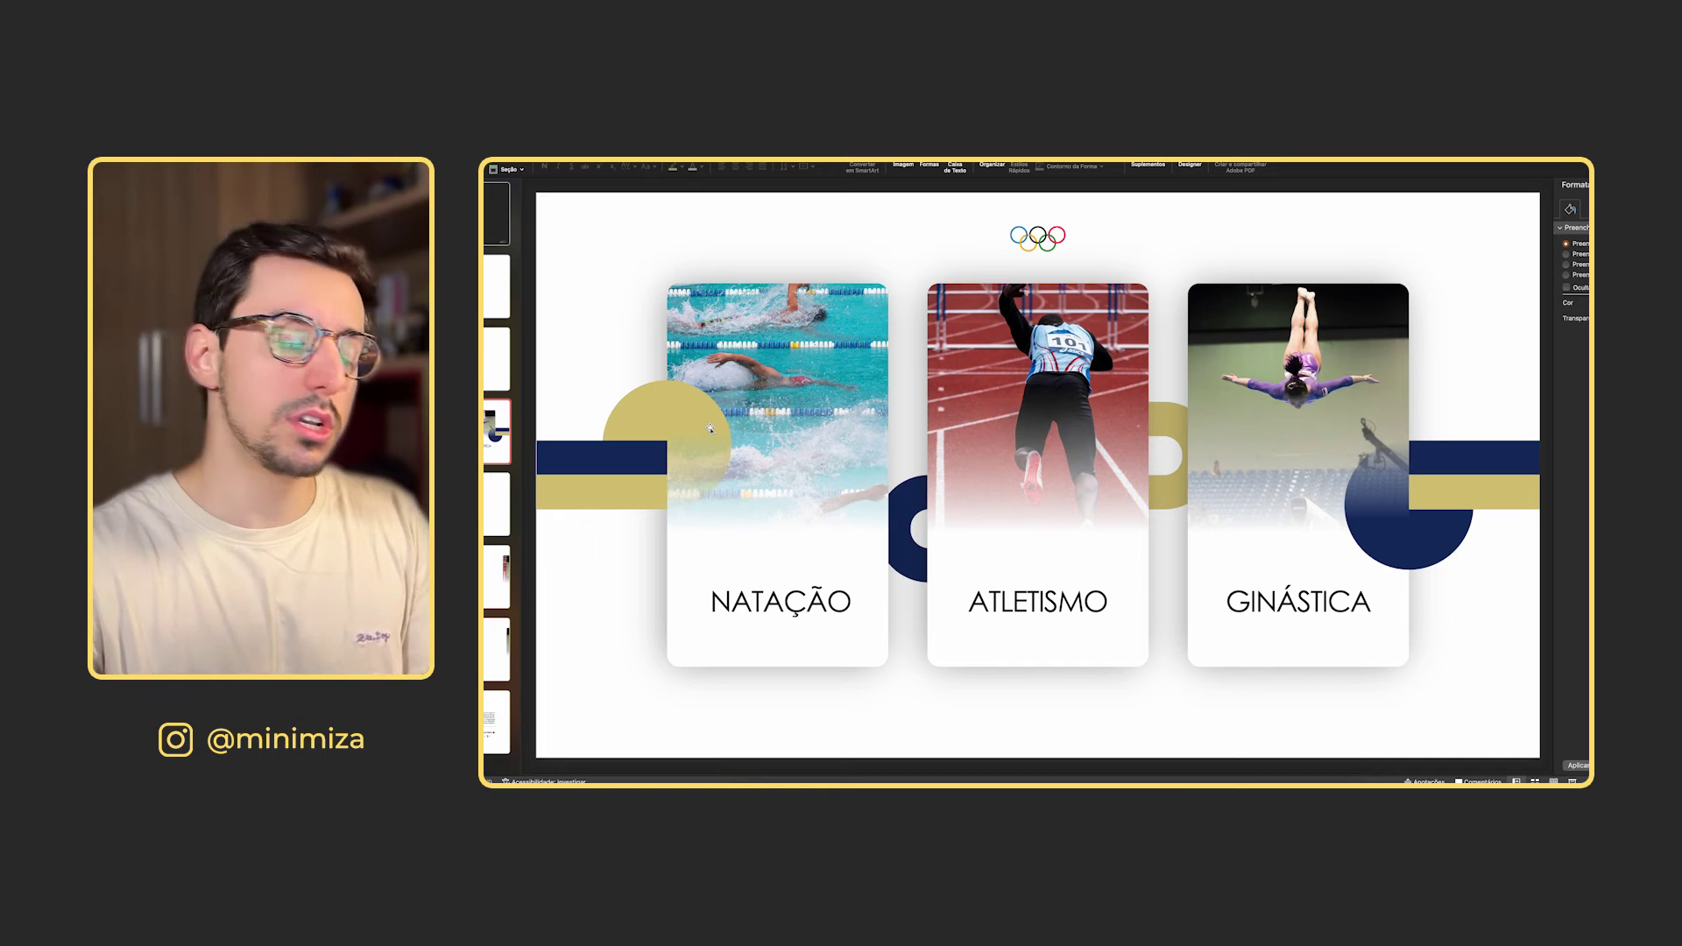
- Try moving the gradient rectangle aside from the photo on the new slide
key("Down")
left_click(852, 564)
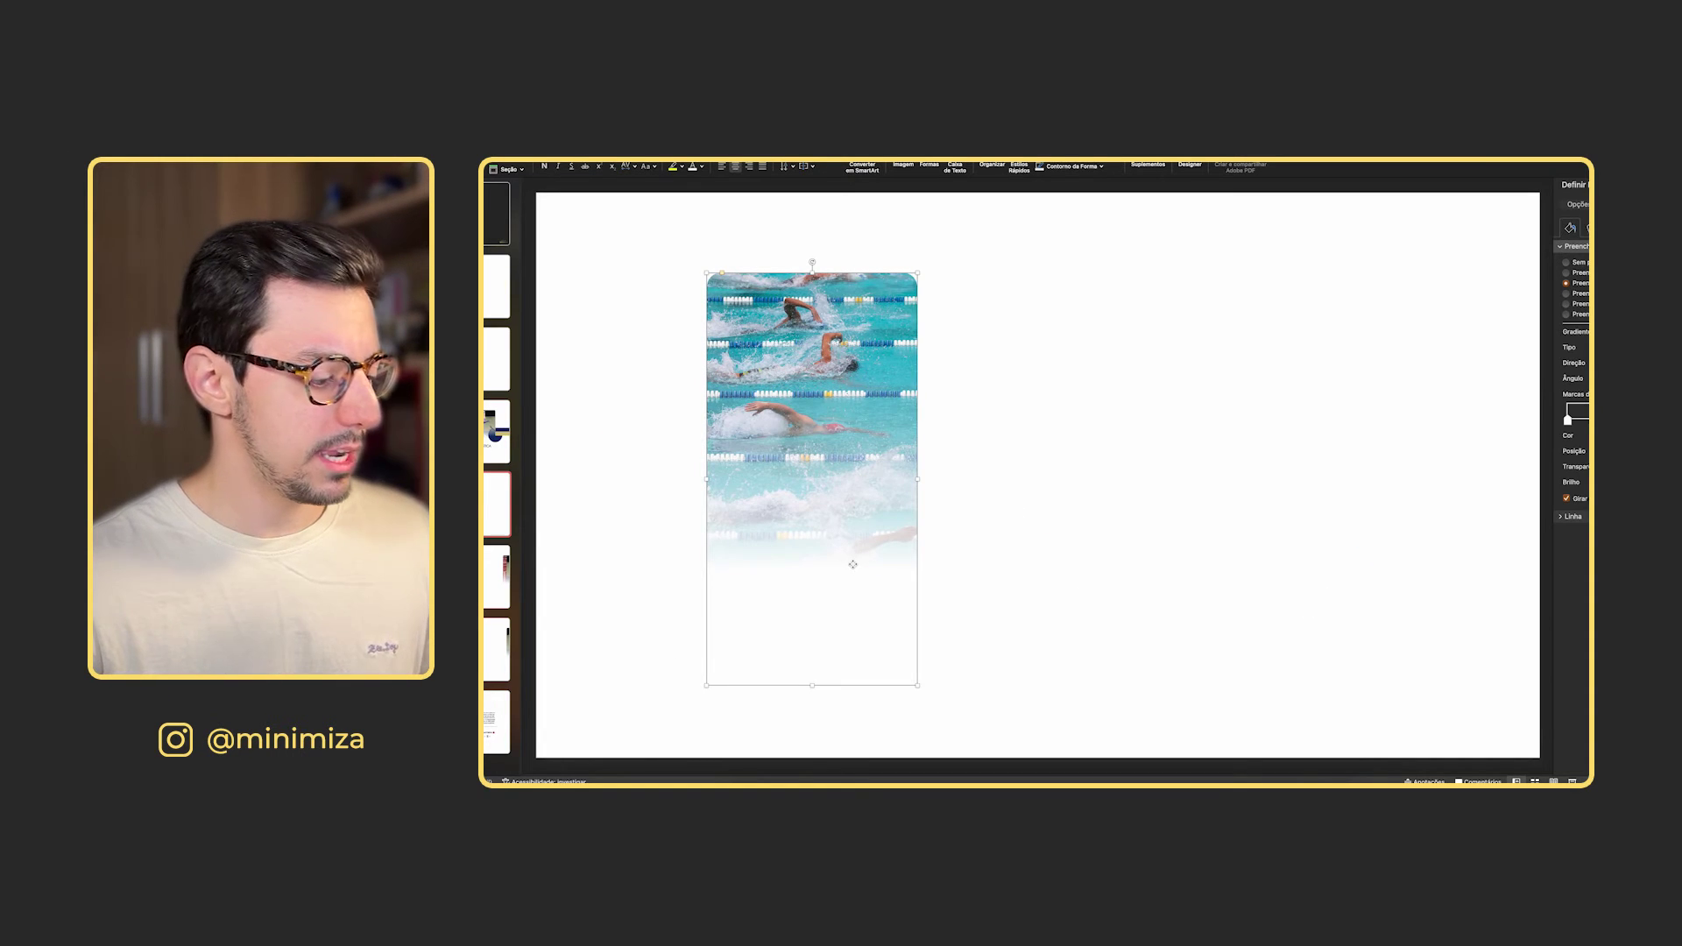
left_click_drag(851, 568, 1079, 569)
left_click(1183, 428)
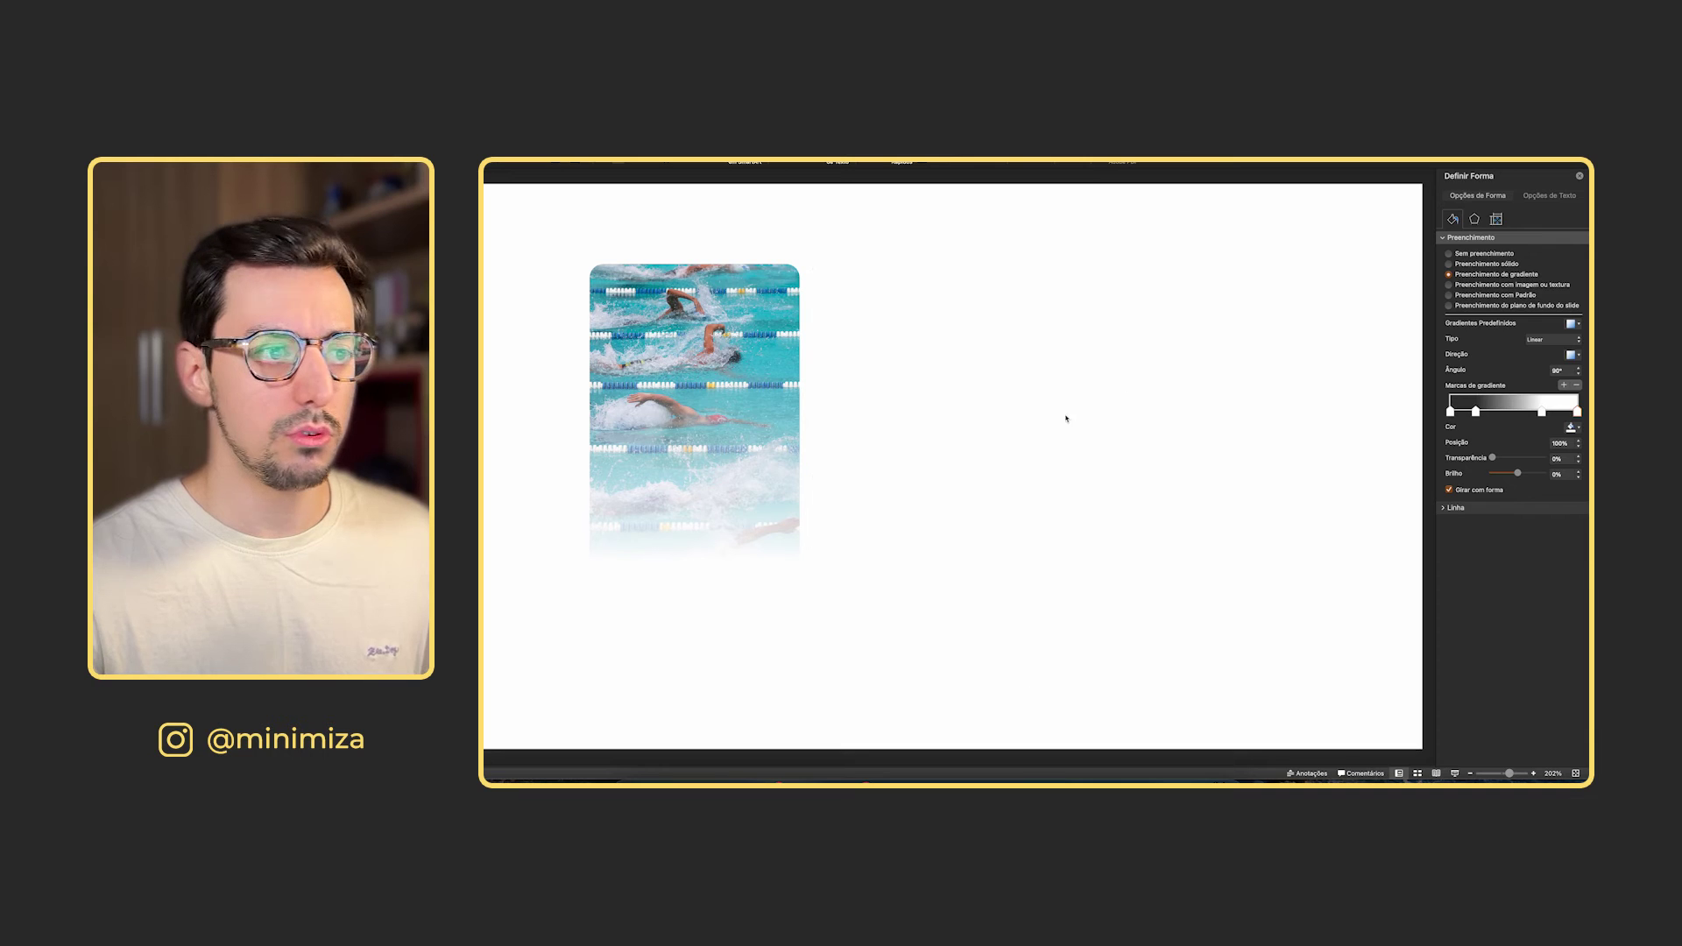
- Duplicate the card rectangle with a solid white fill, make it slightly smaller and place it centered over the card
left_click(823, 441)
left_click(1505, 265)
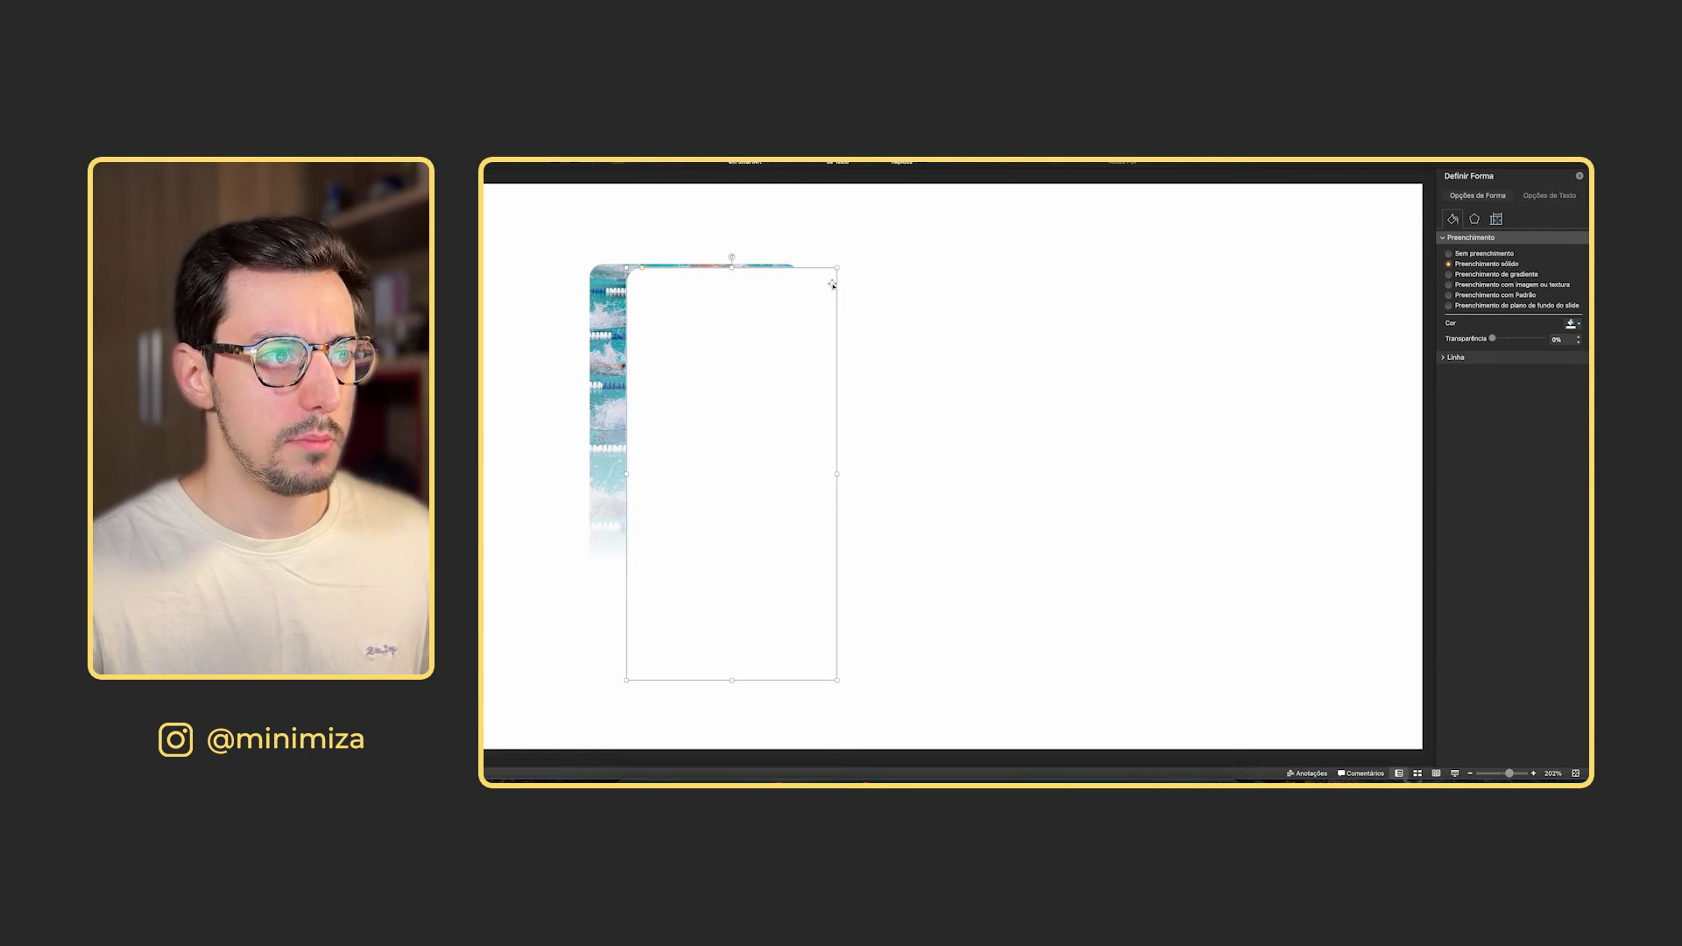
left_click_drag(839, 268, 758, 318)
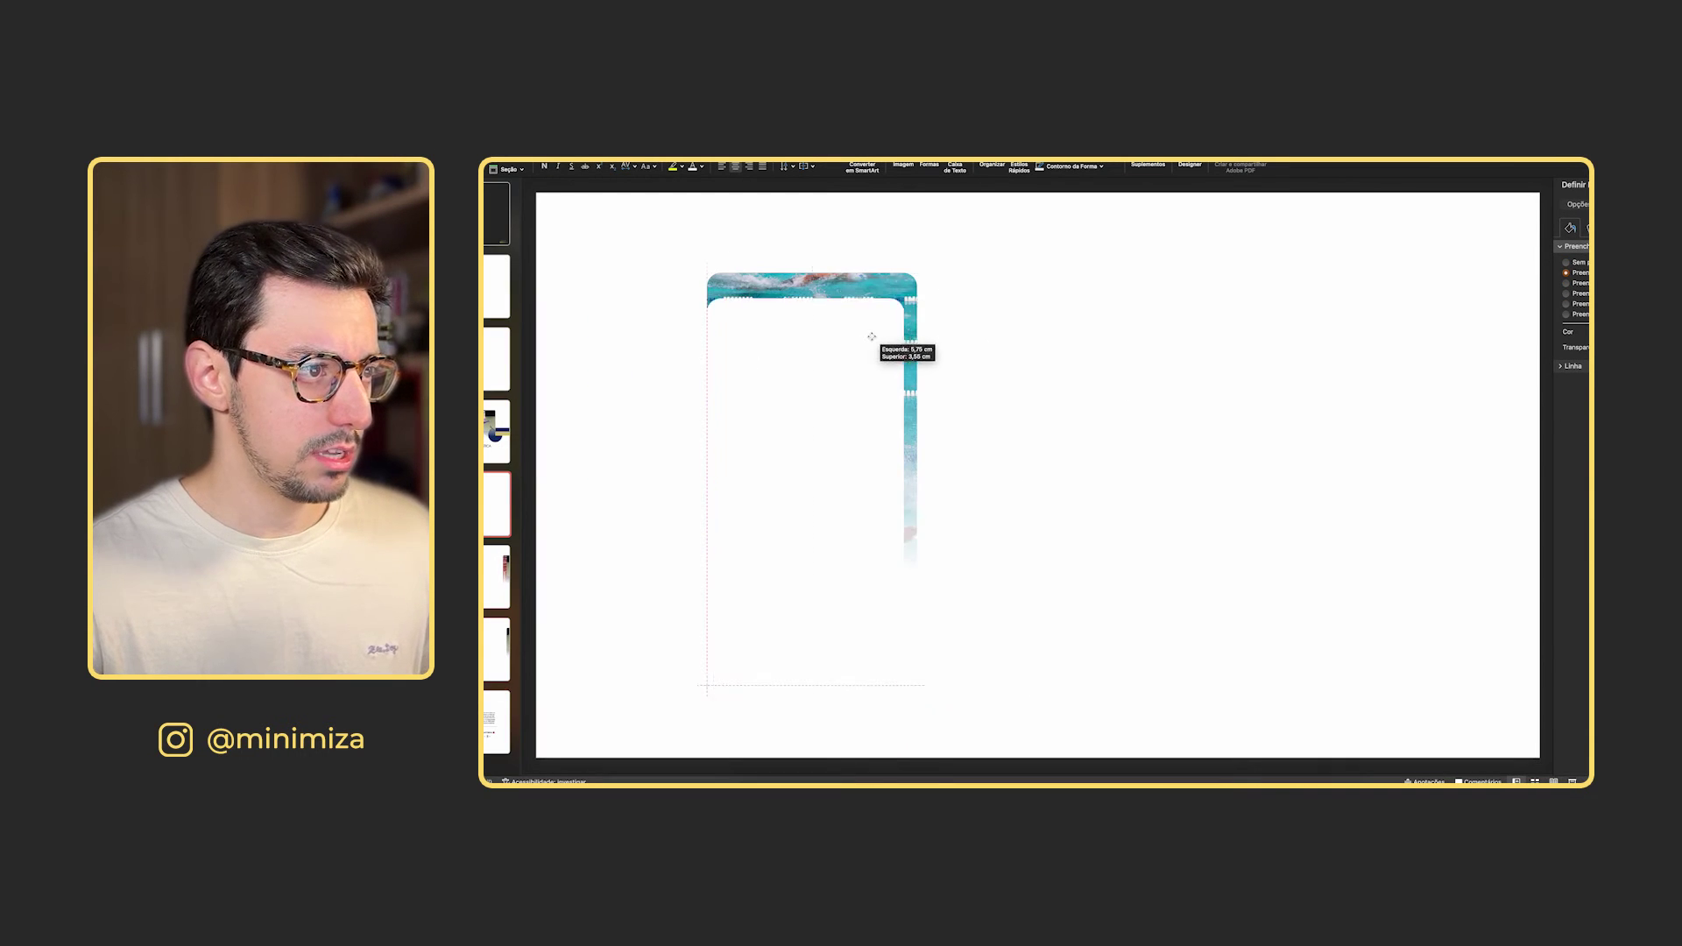
left_click_drag(874, 327, 877, 323)
- Try sending the solid white rectangle to the back and moving the card's layers aside to show their stacking
right_click(877, 323)
mouse_move(964, 450)
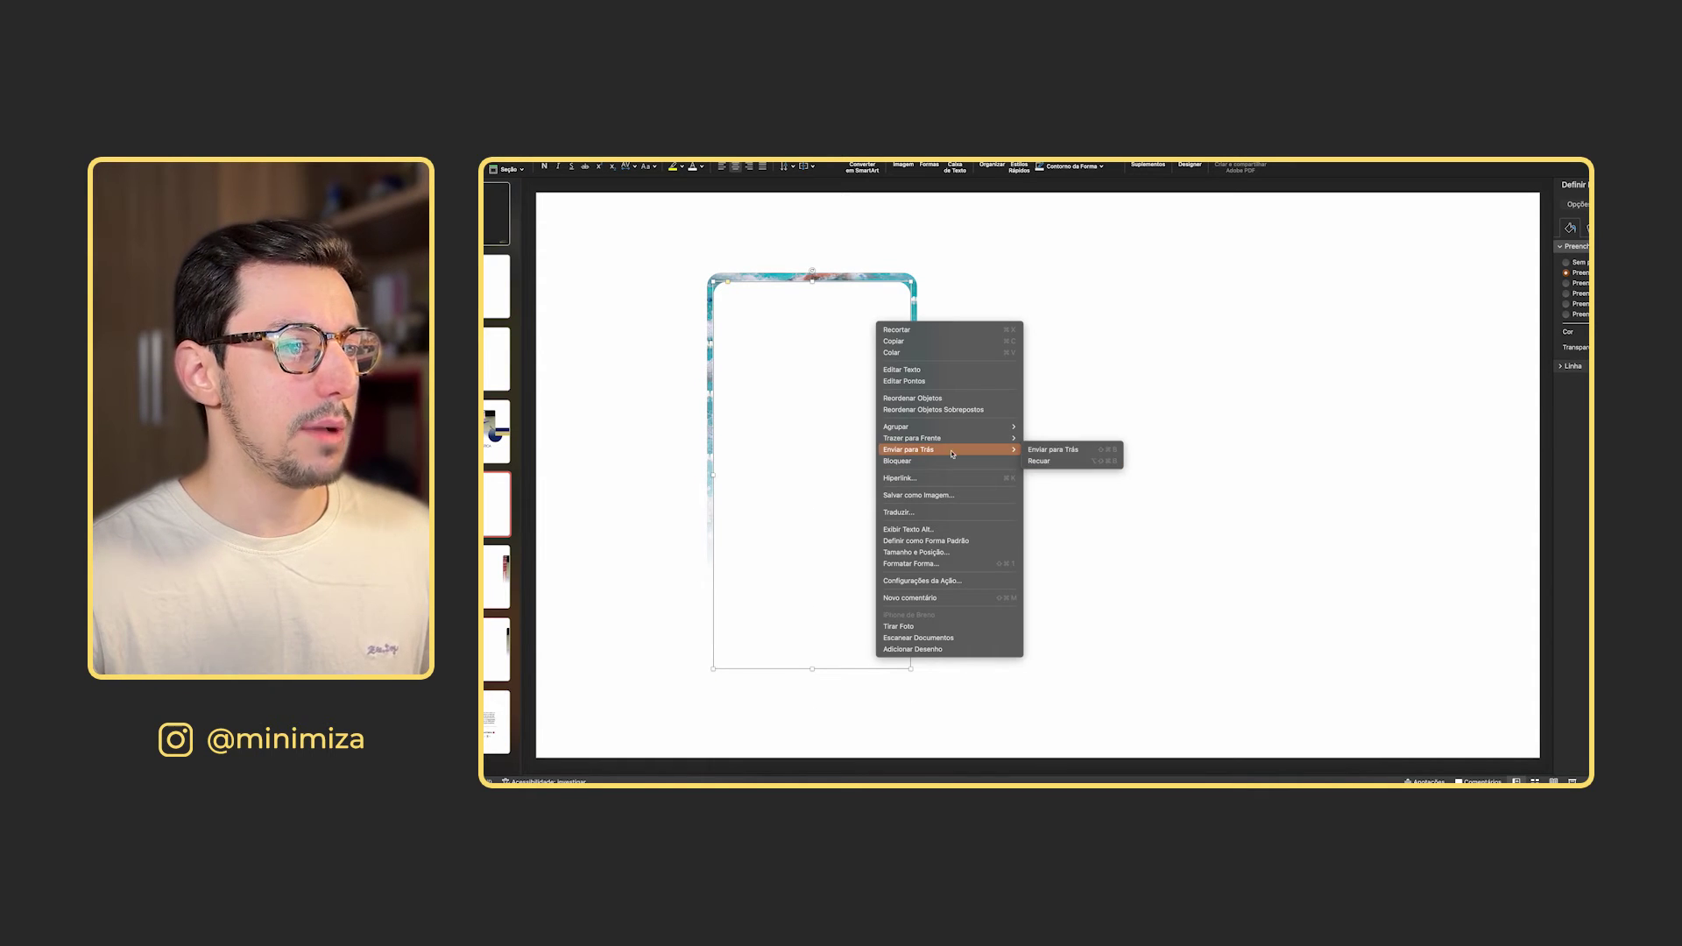
left_click(1068, 449)
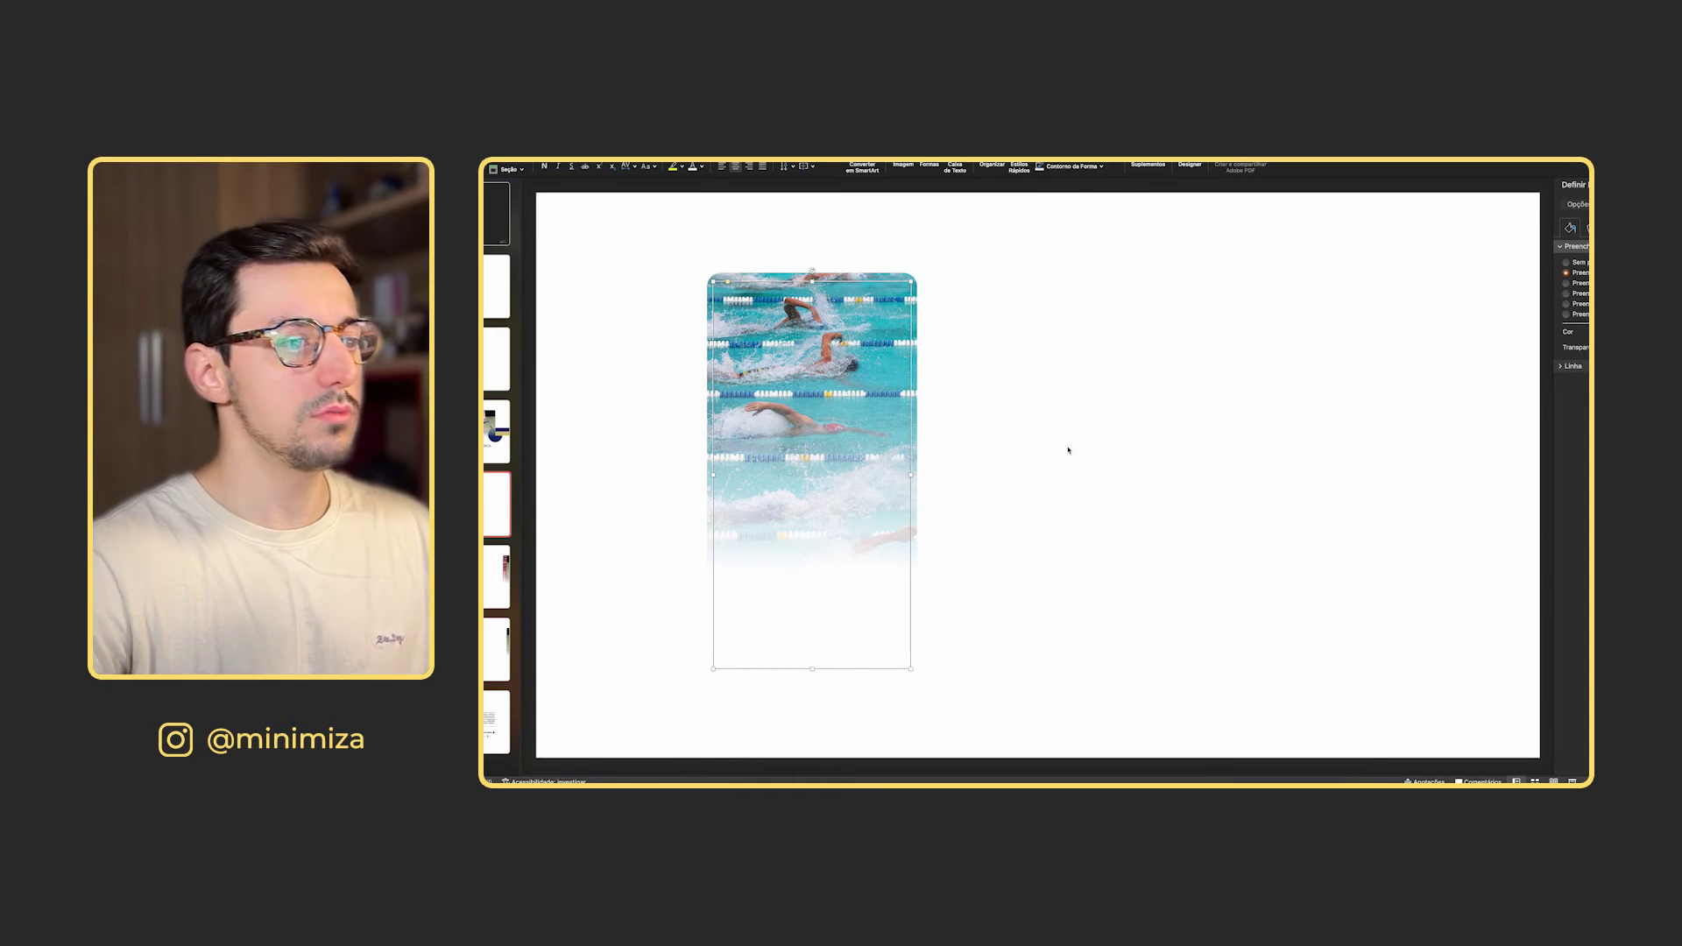
left_click_drag(879, 466, 731, 466)
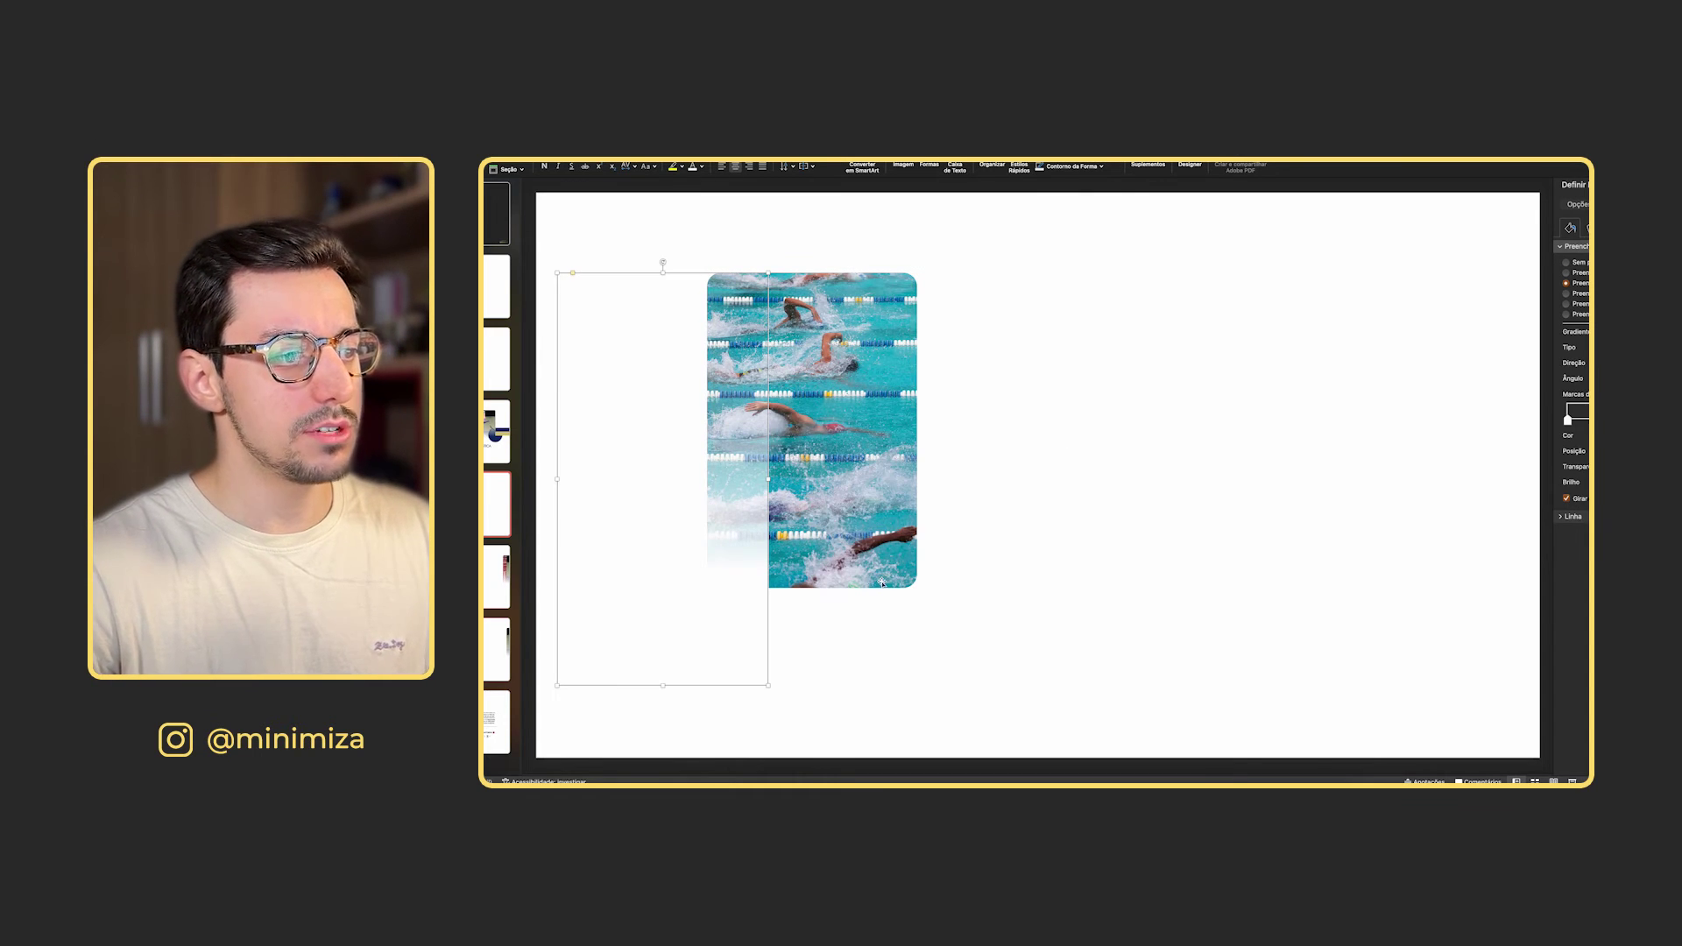
key("super+z")
key("super+z")
left_click_drag(884, 423, 709, 428)
left_click(839, 473)
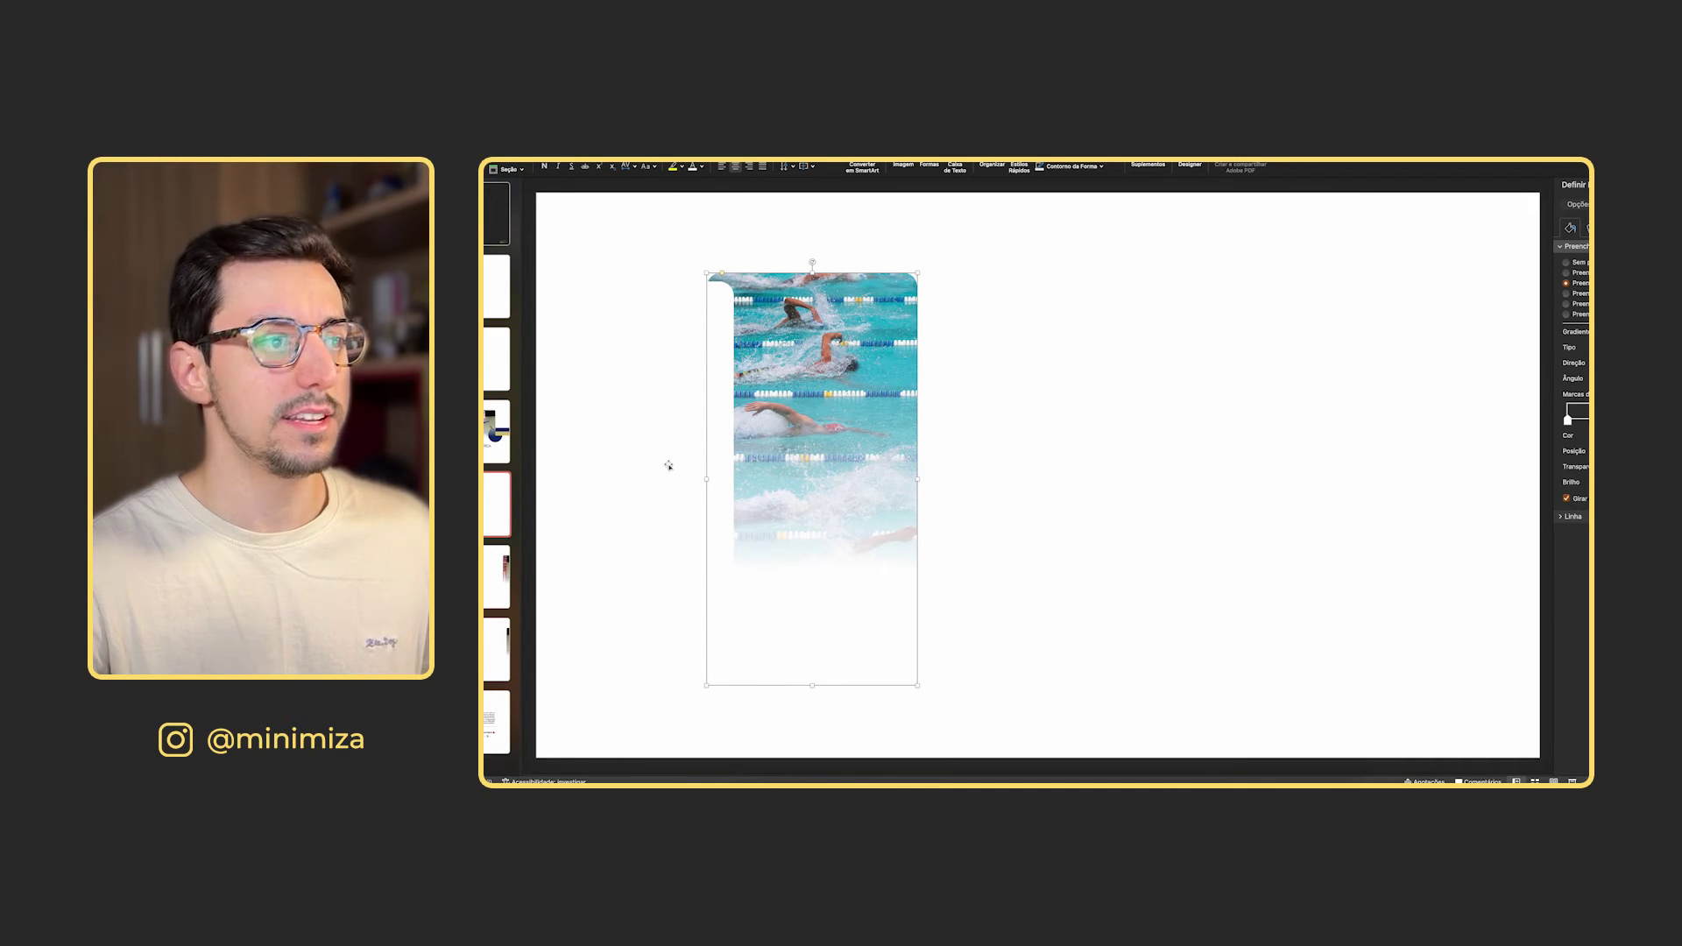
key("super+z")
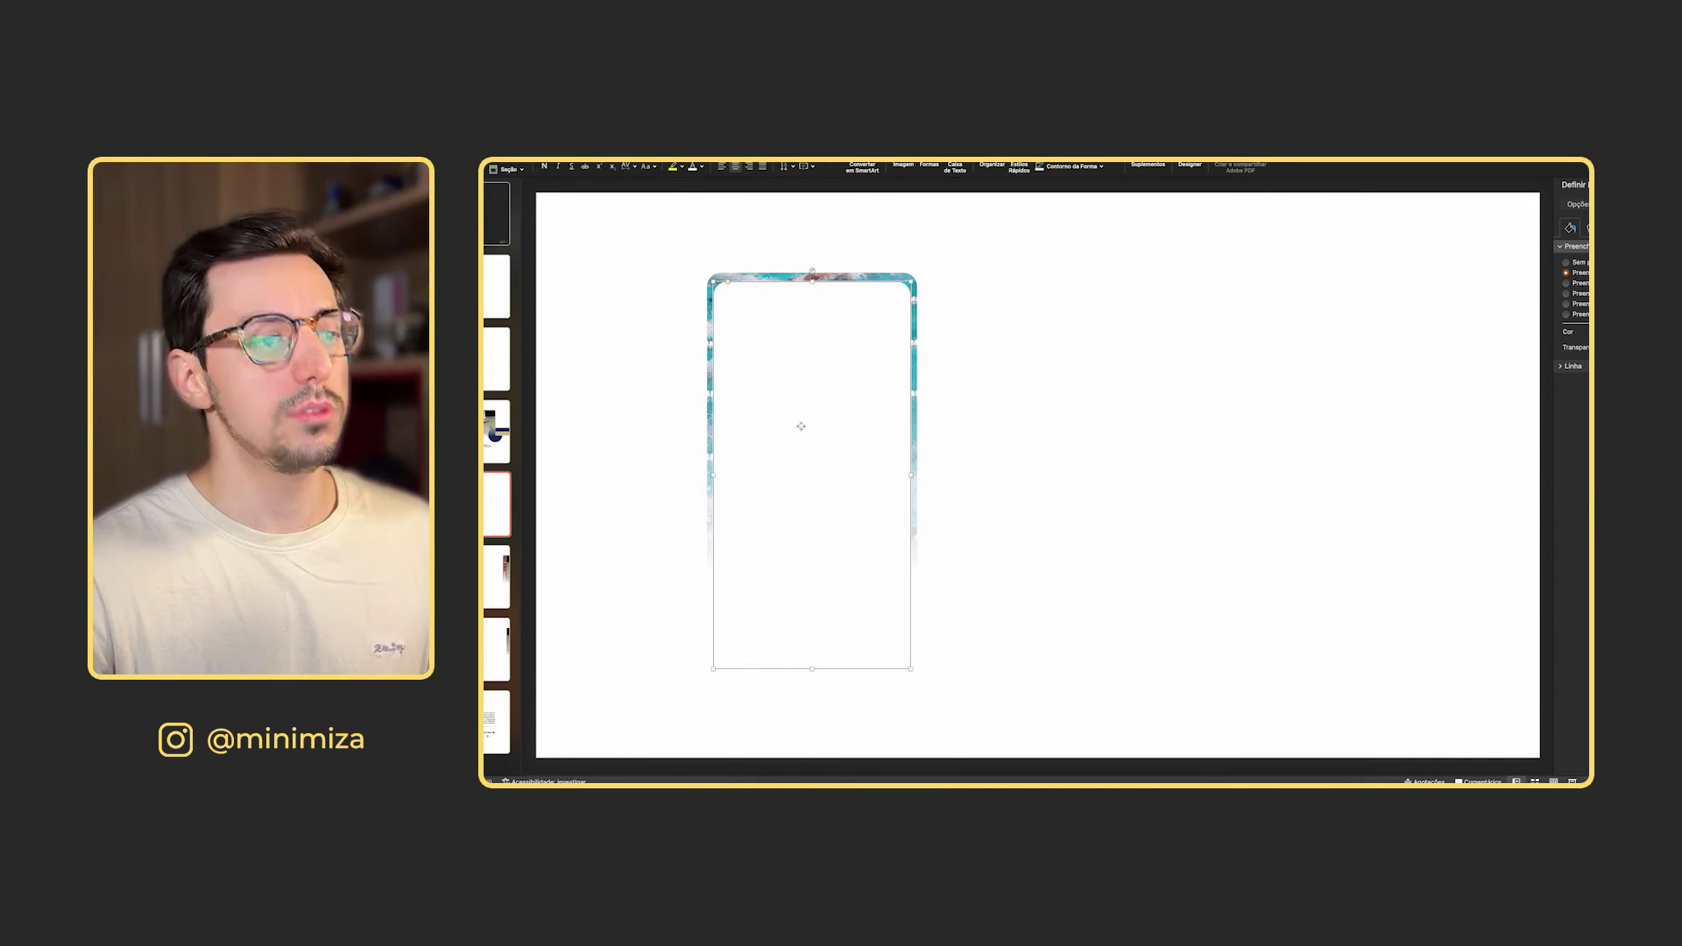
- Send the solid white rectangle behind the photo and the gradient rectangle
right_click(801, 426)
mouse_move(875, 554)
left_click(976, 557)
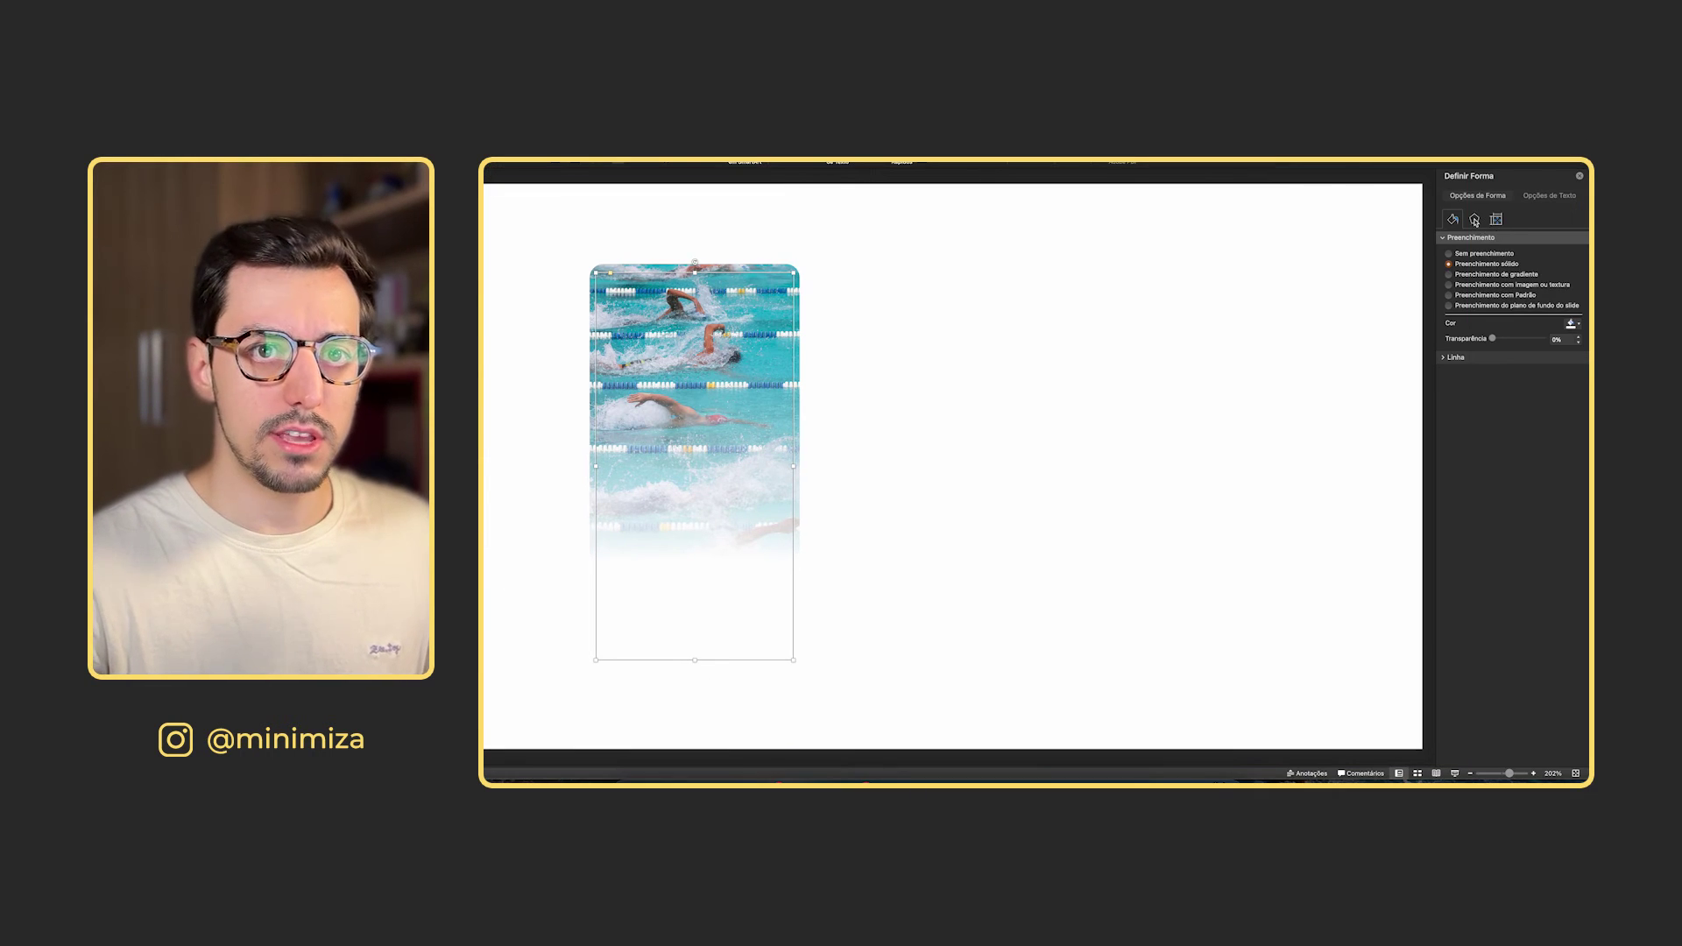
- Apply the outer left-offset shadow preset to the white rectangle, with 53 pt blur and 57% transparency
left_click(1475, 220)
left_click(1461, 238)
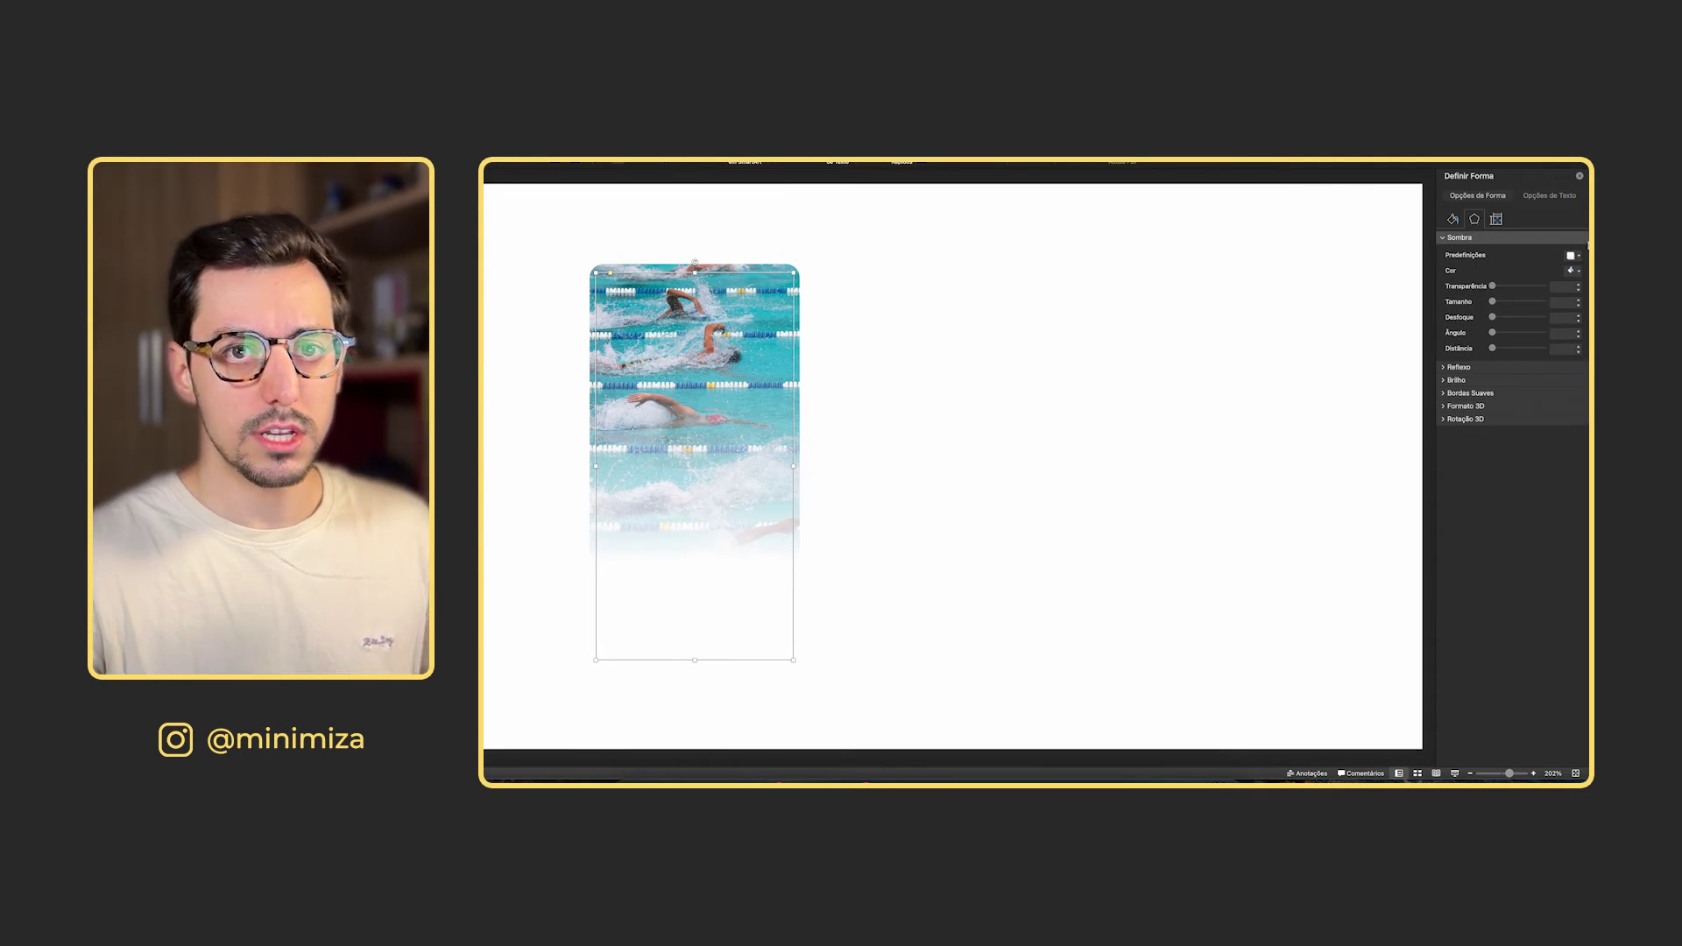
left_click(1577, 257)
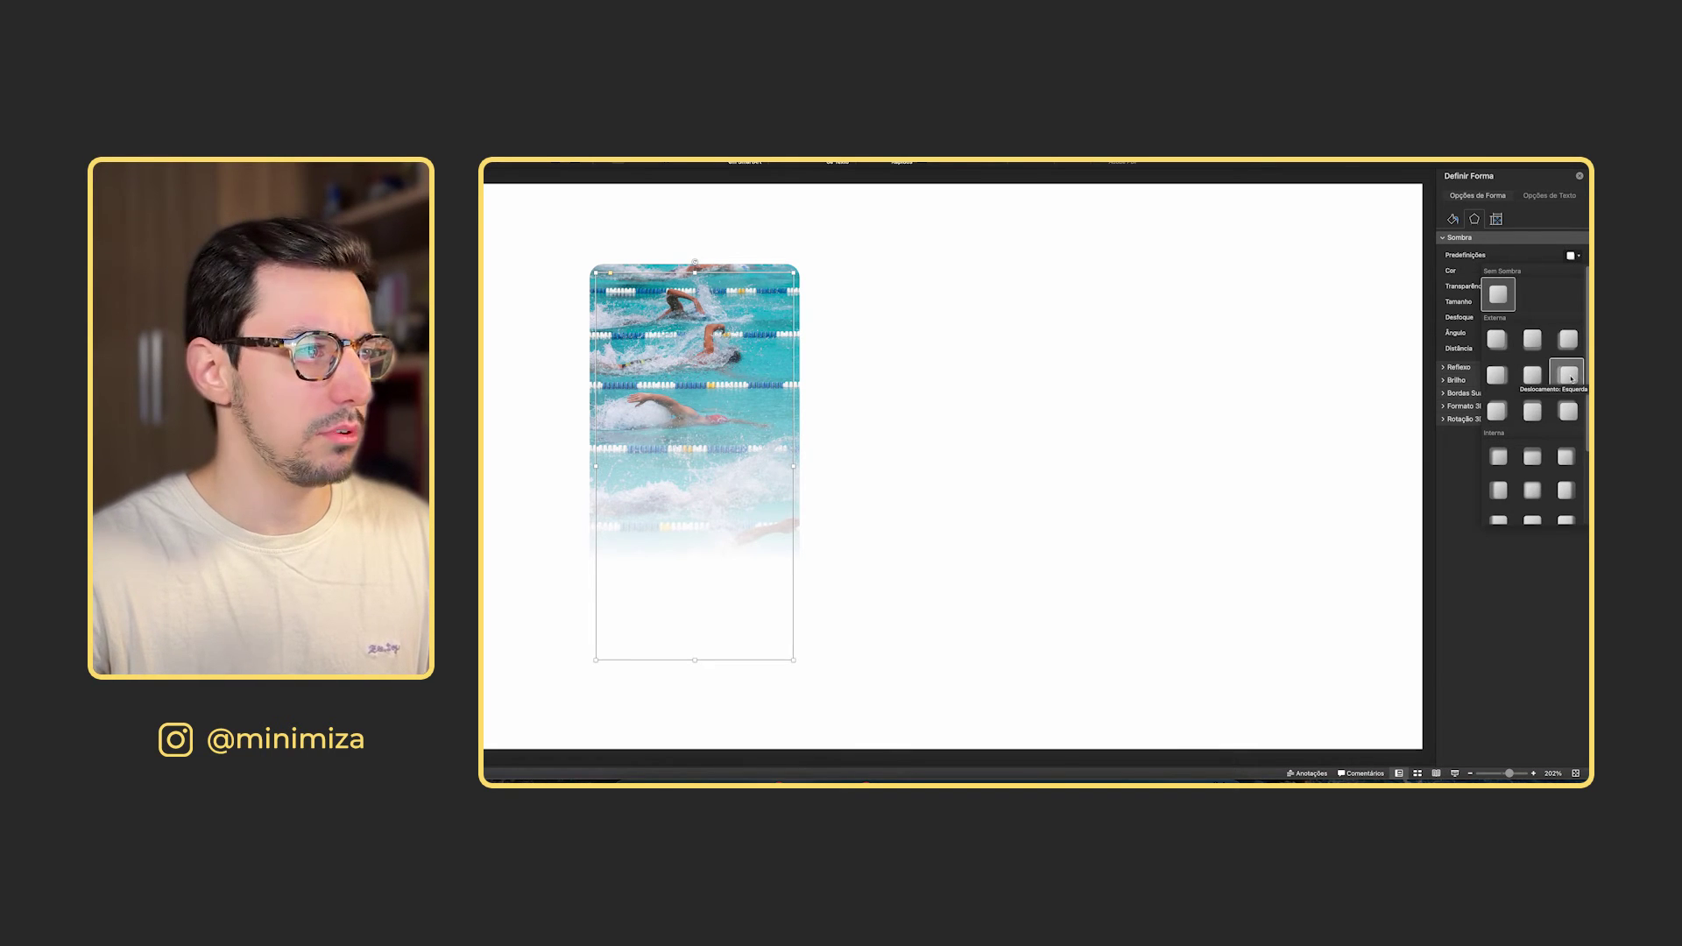
left_click(1570, 376)
left_click_drag(1496, 321, 1527, 318)
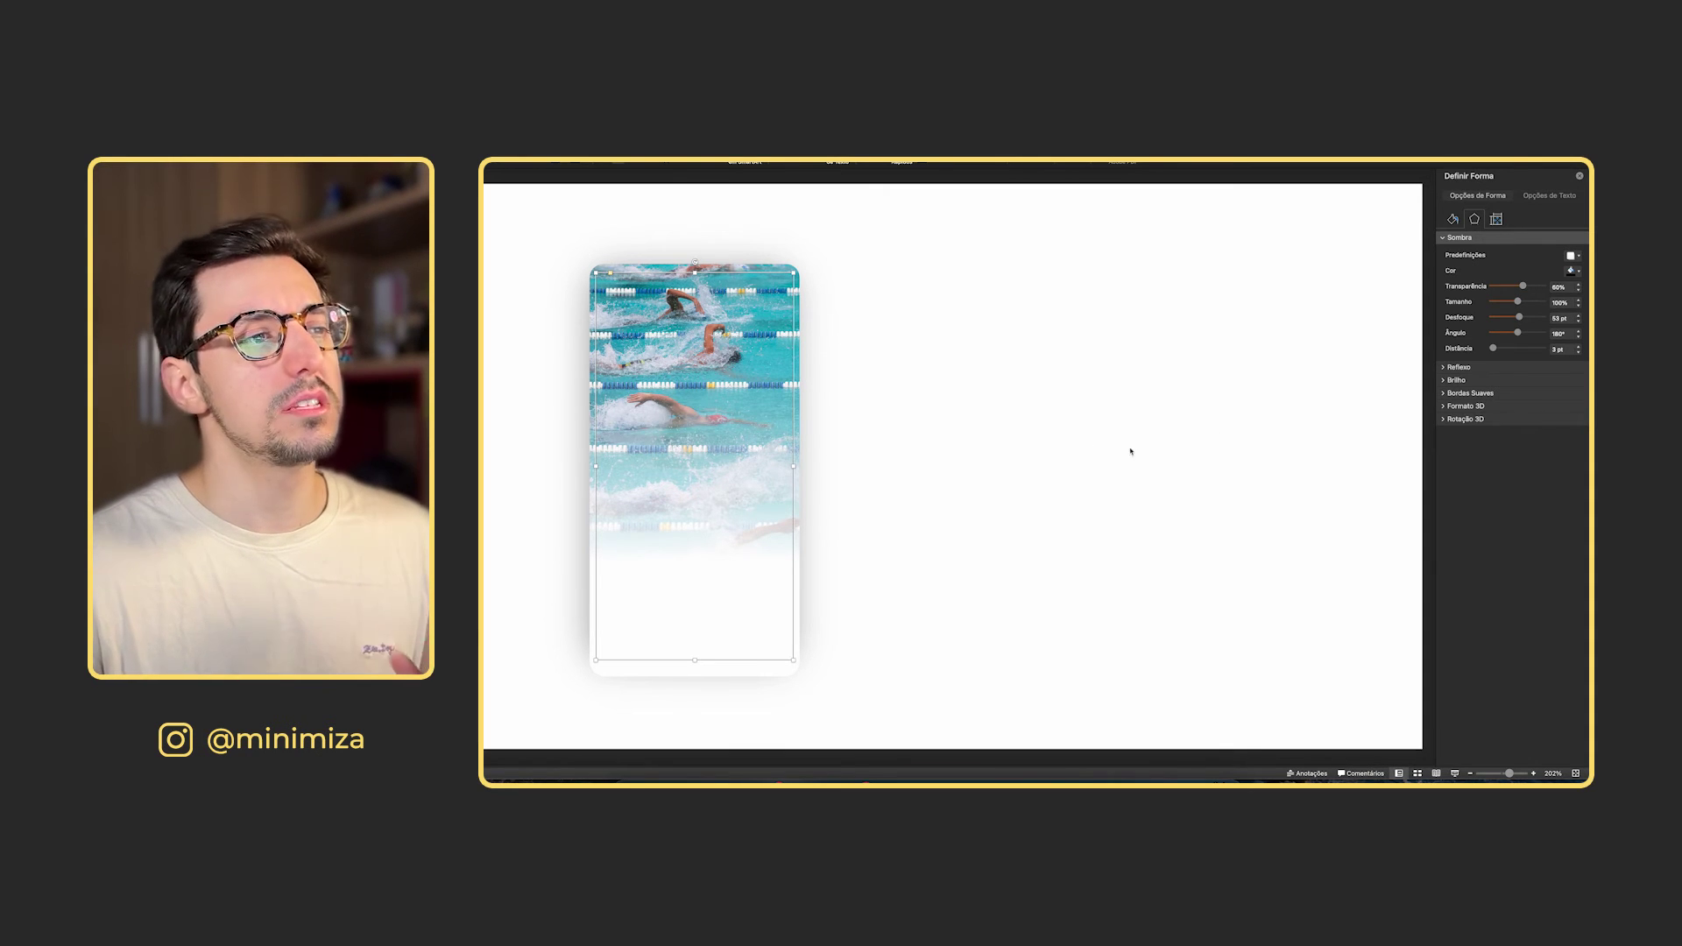
left_click_drag(1523, 291, 1522, 290)
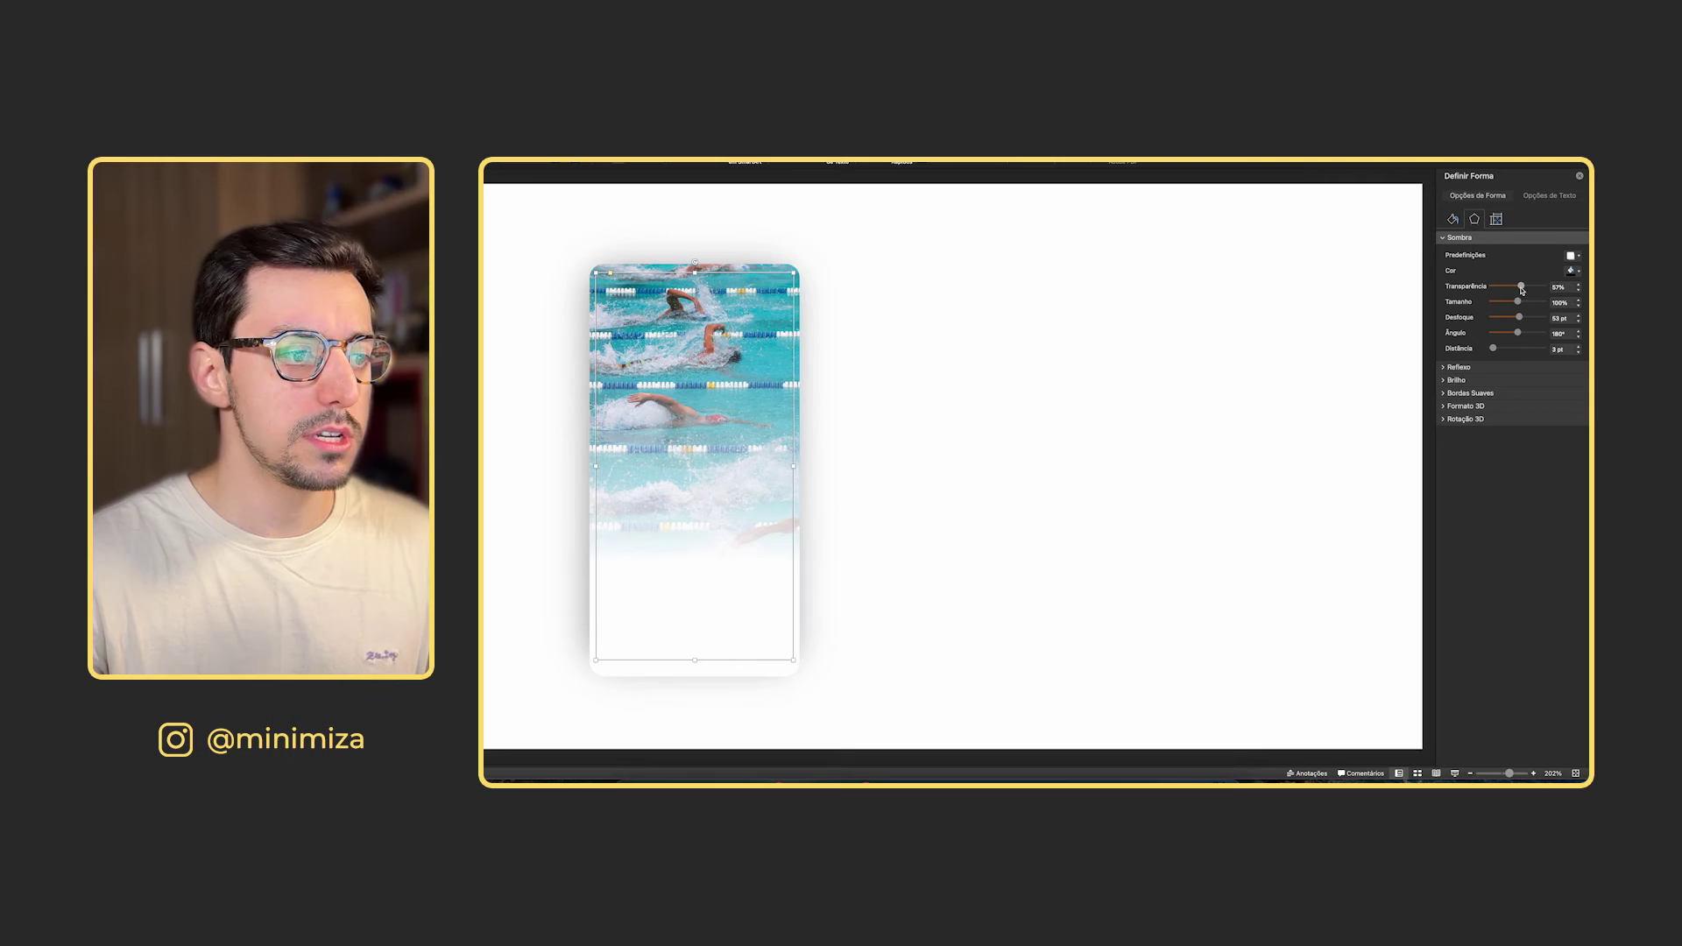
left_click(1250, 389)
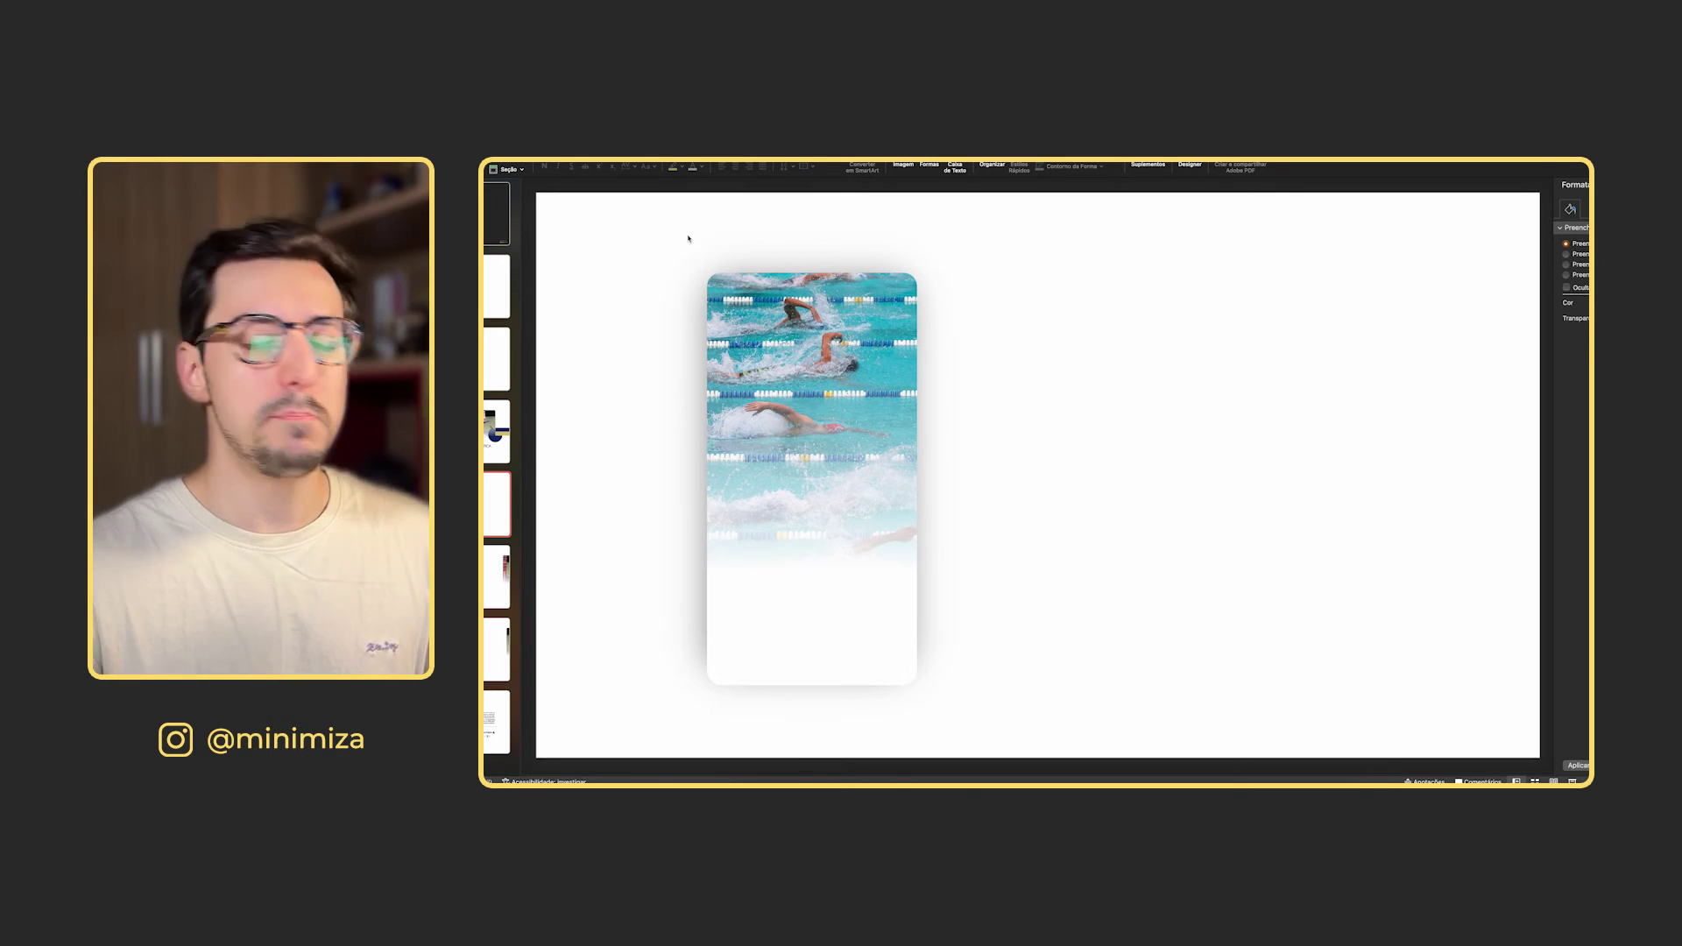
- Recolour the card overlay's last gradient stop pink and its 73% stop blue, matching the Natação detail slide
key("Down")
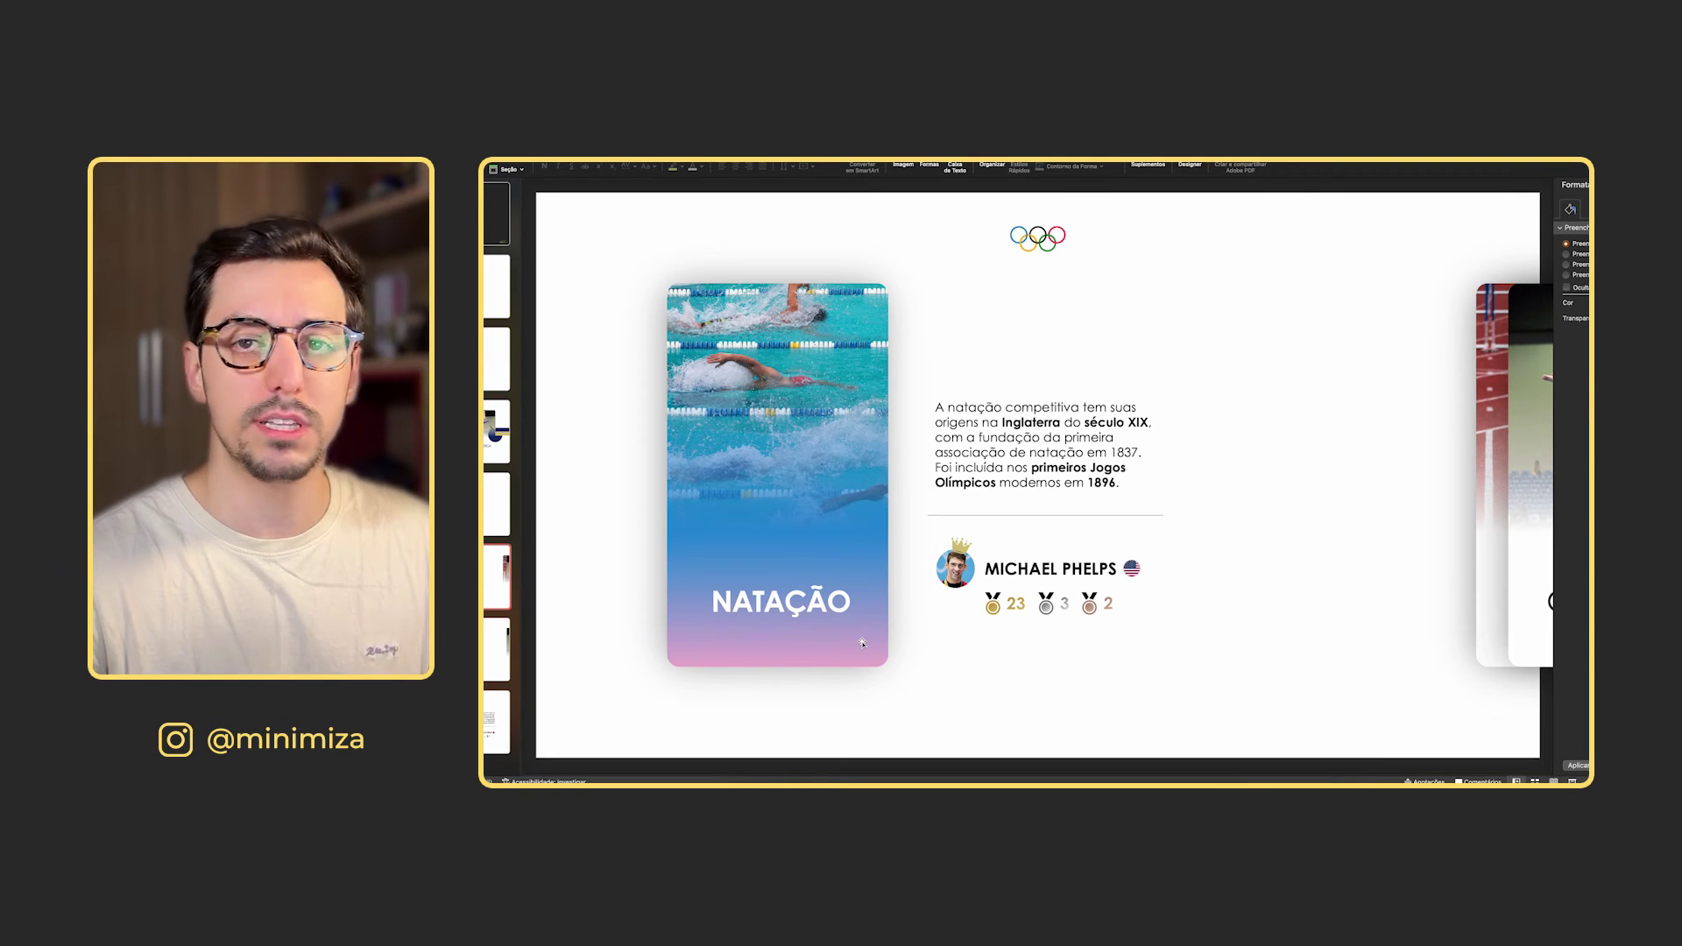
left_click(497, 530)
left_click(773, 497)
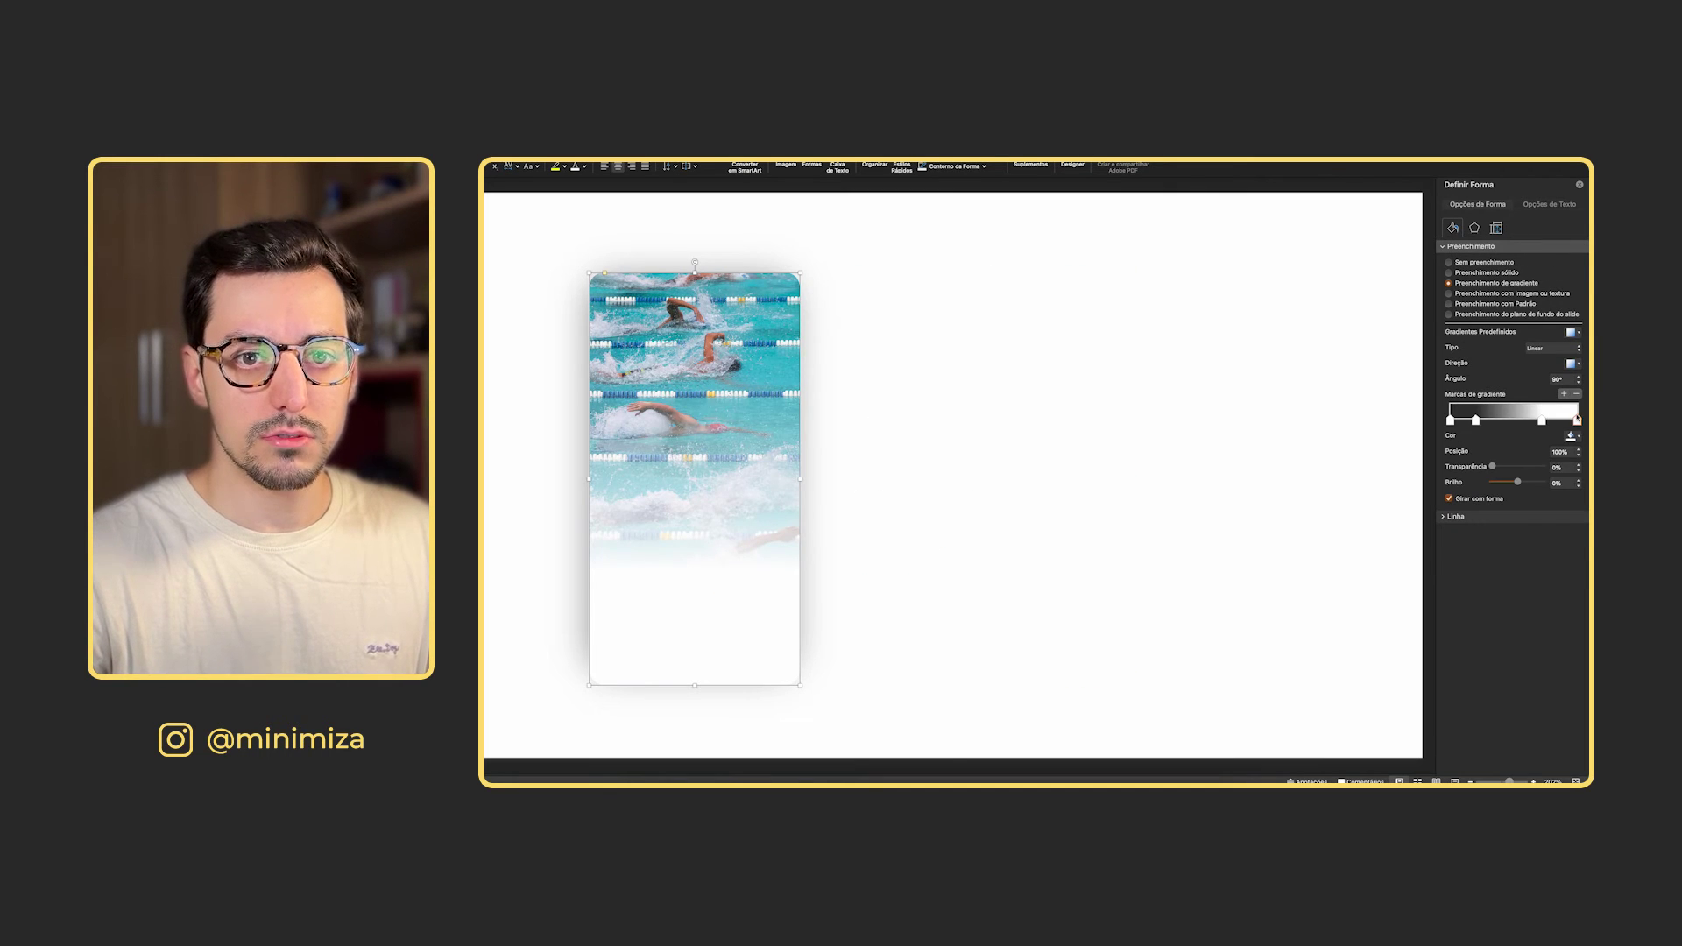
left_click(1572, 436)
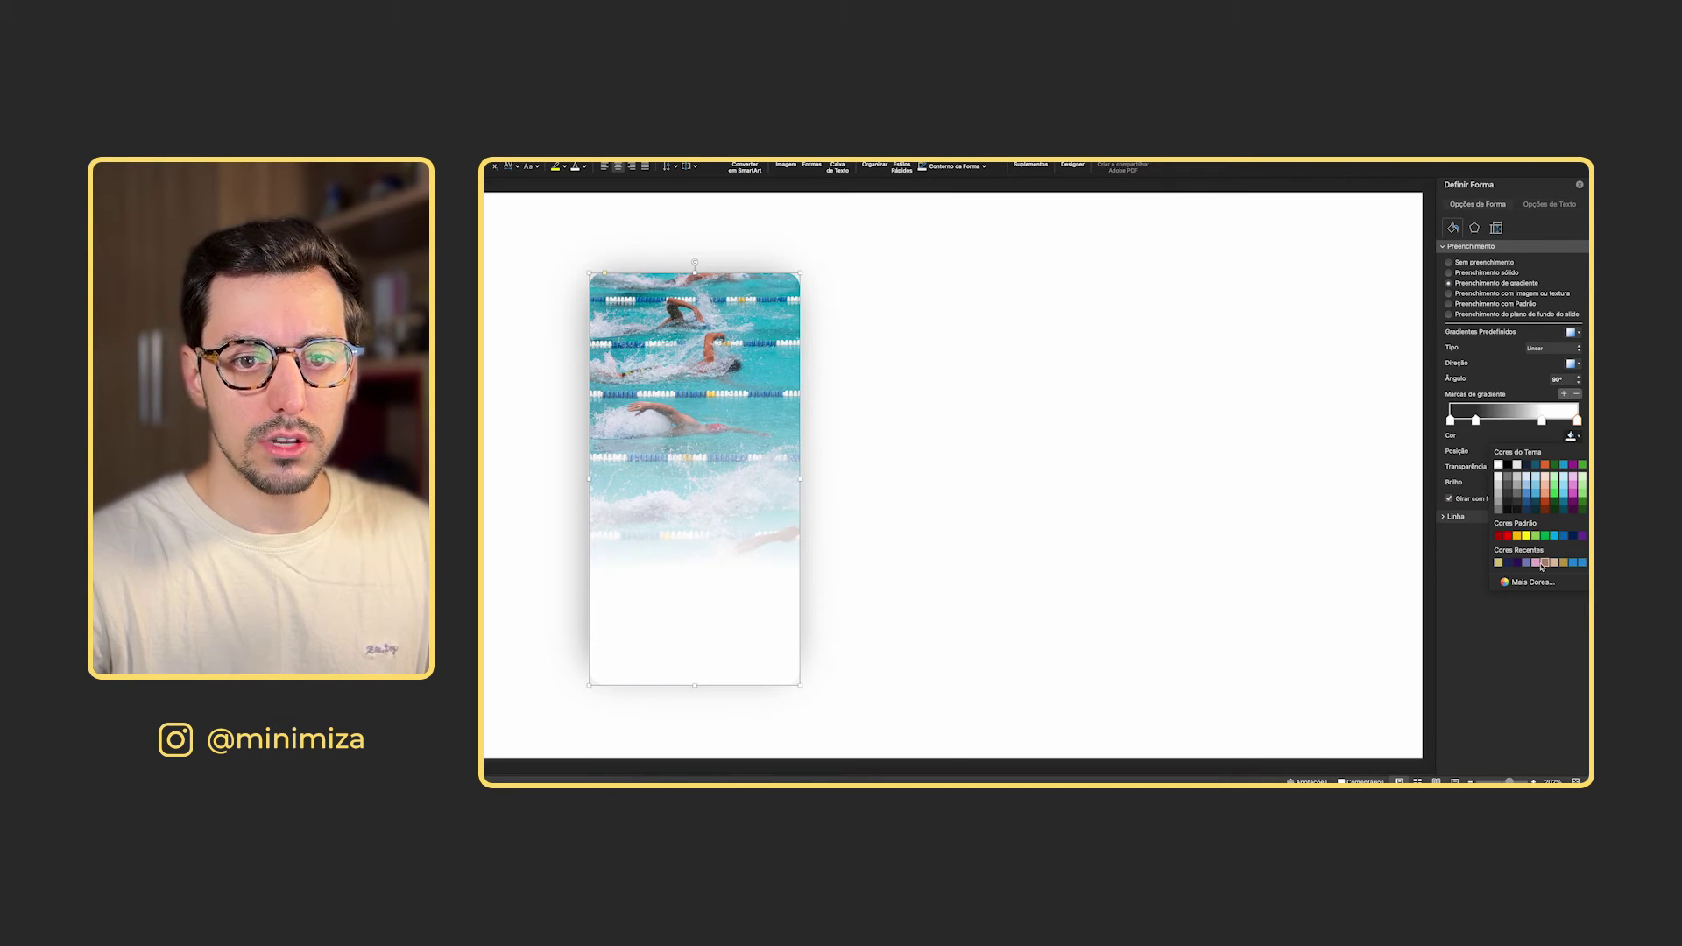
left_click(1540, 563)
left_click(1569, 564)
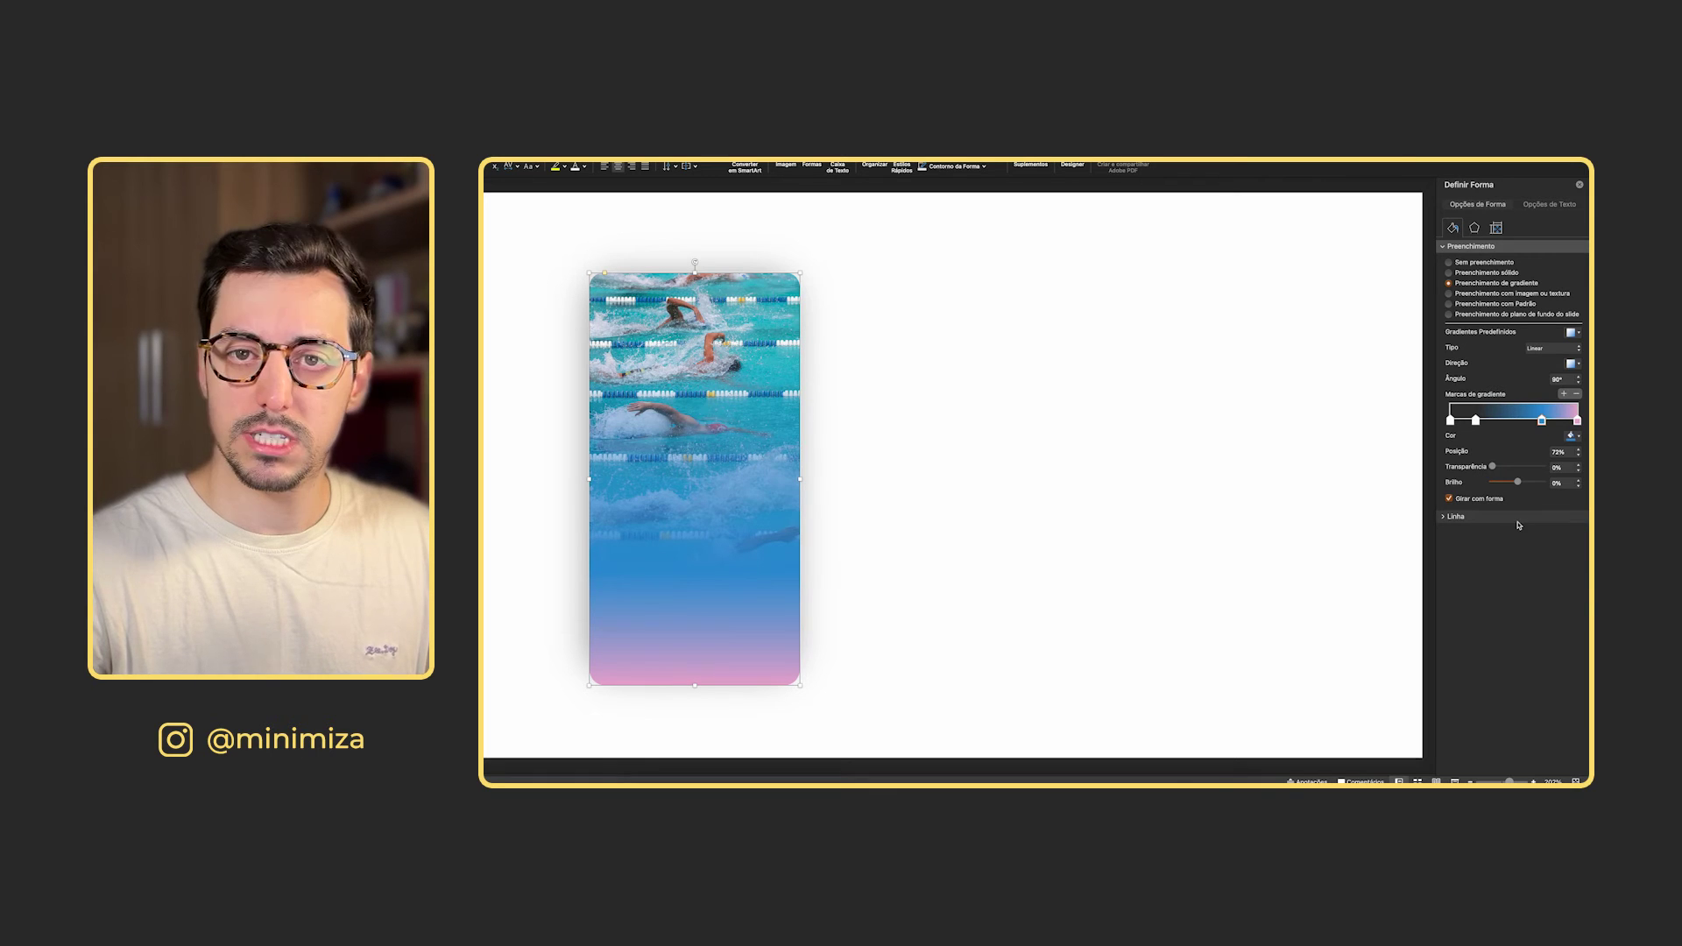
- Shift the blue gradient stop slightly toward the gradient's start so the blue begins higher on the card
left_click_drag(1541, 421, 1534, 421)
left_click(1578, 421)
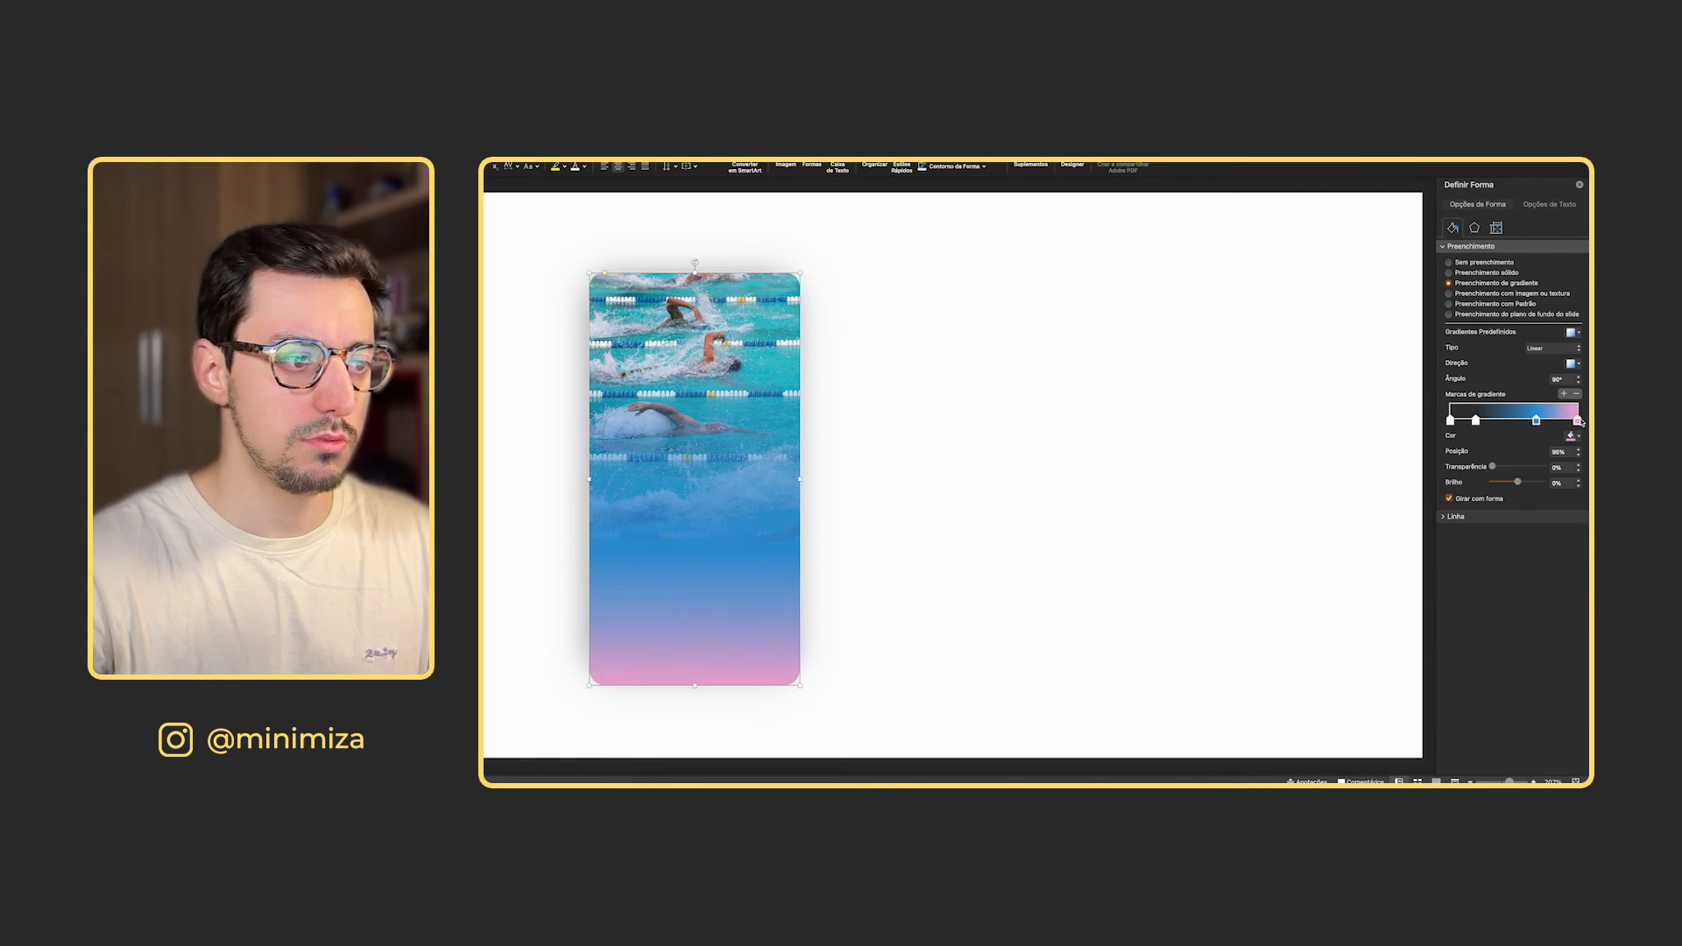
left_click(565, 603)
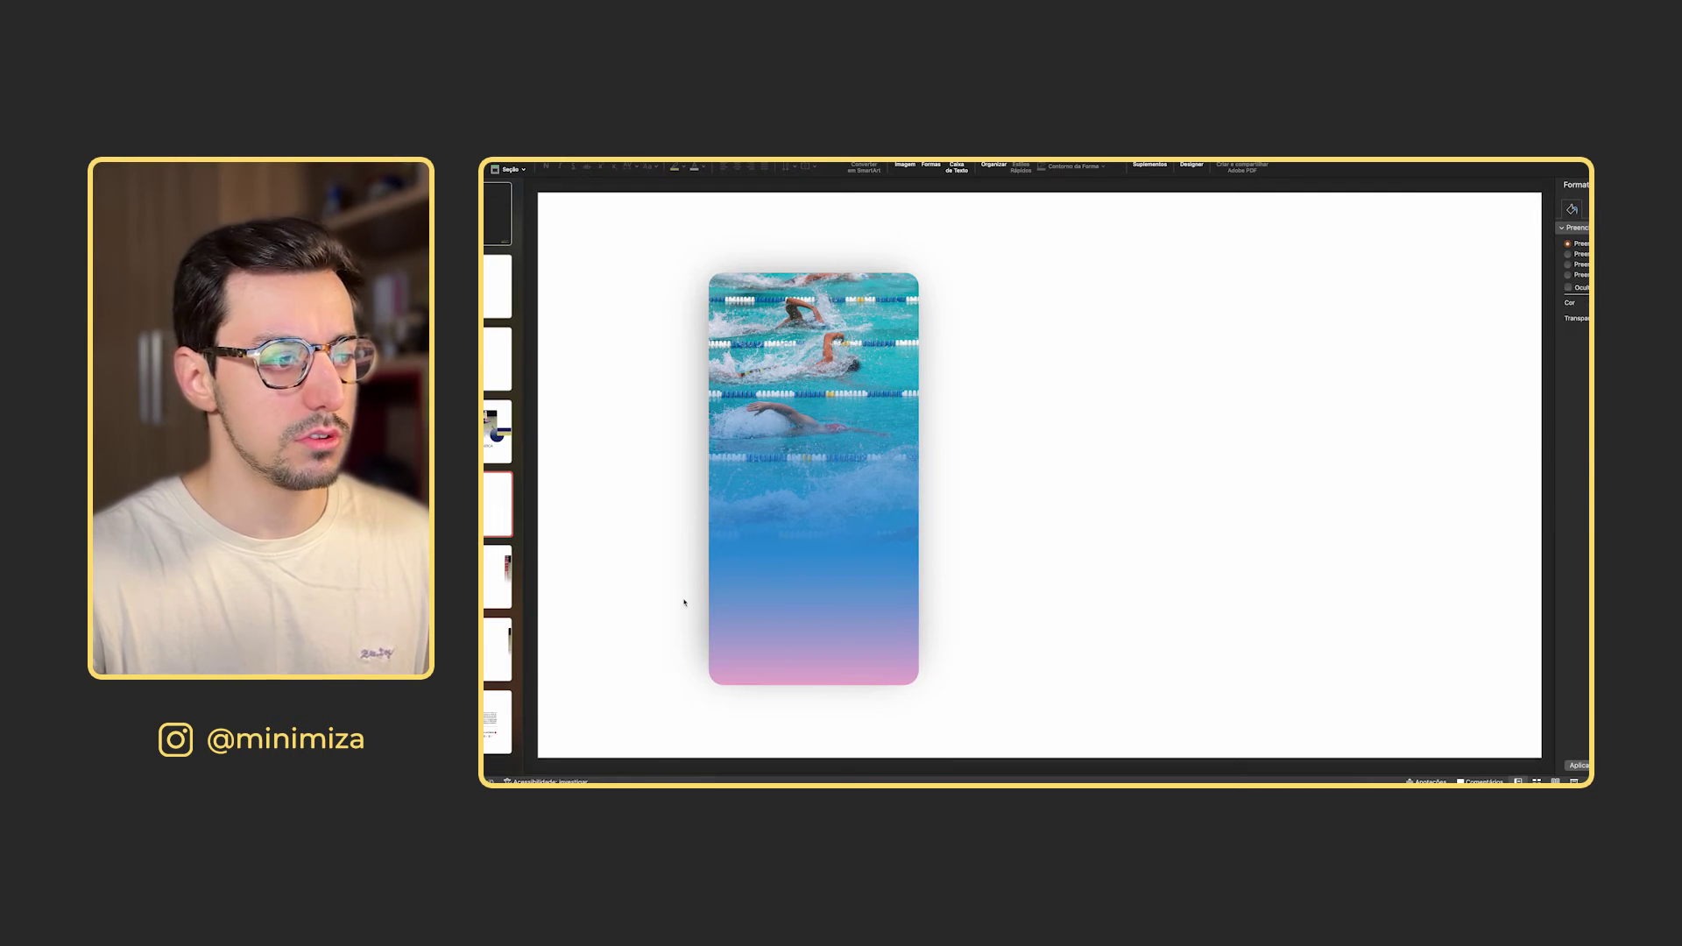
- Compare the recoloured swimming card with the Natação detail slide and the three-card menu slide
key("Down")
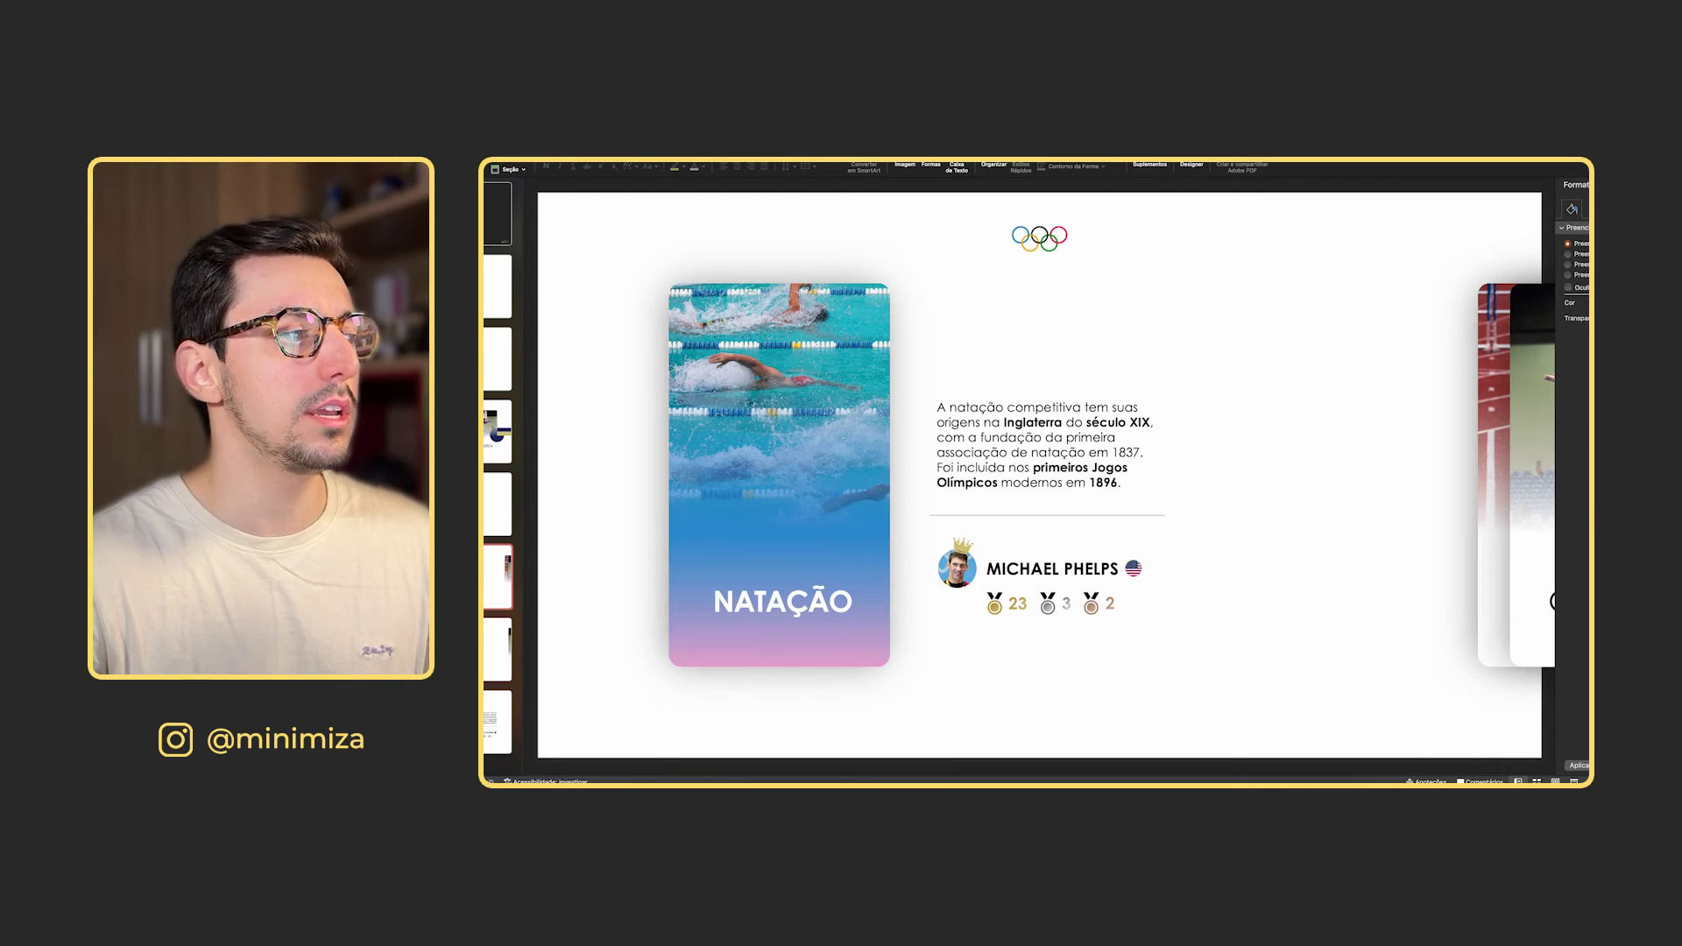
key("Up")
key("Up")
key("Down")
key("Down")
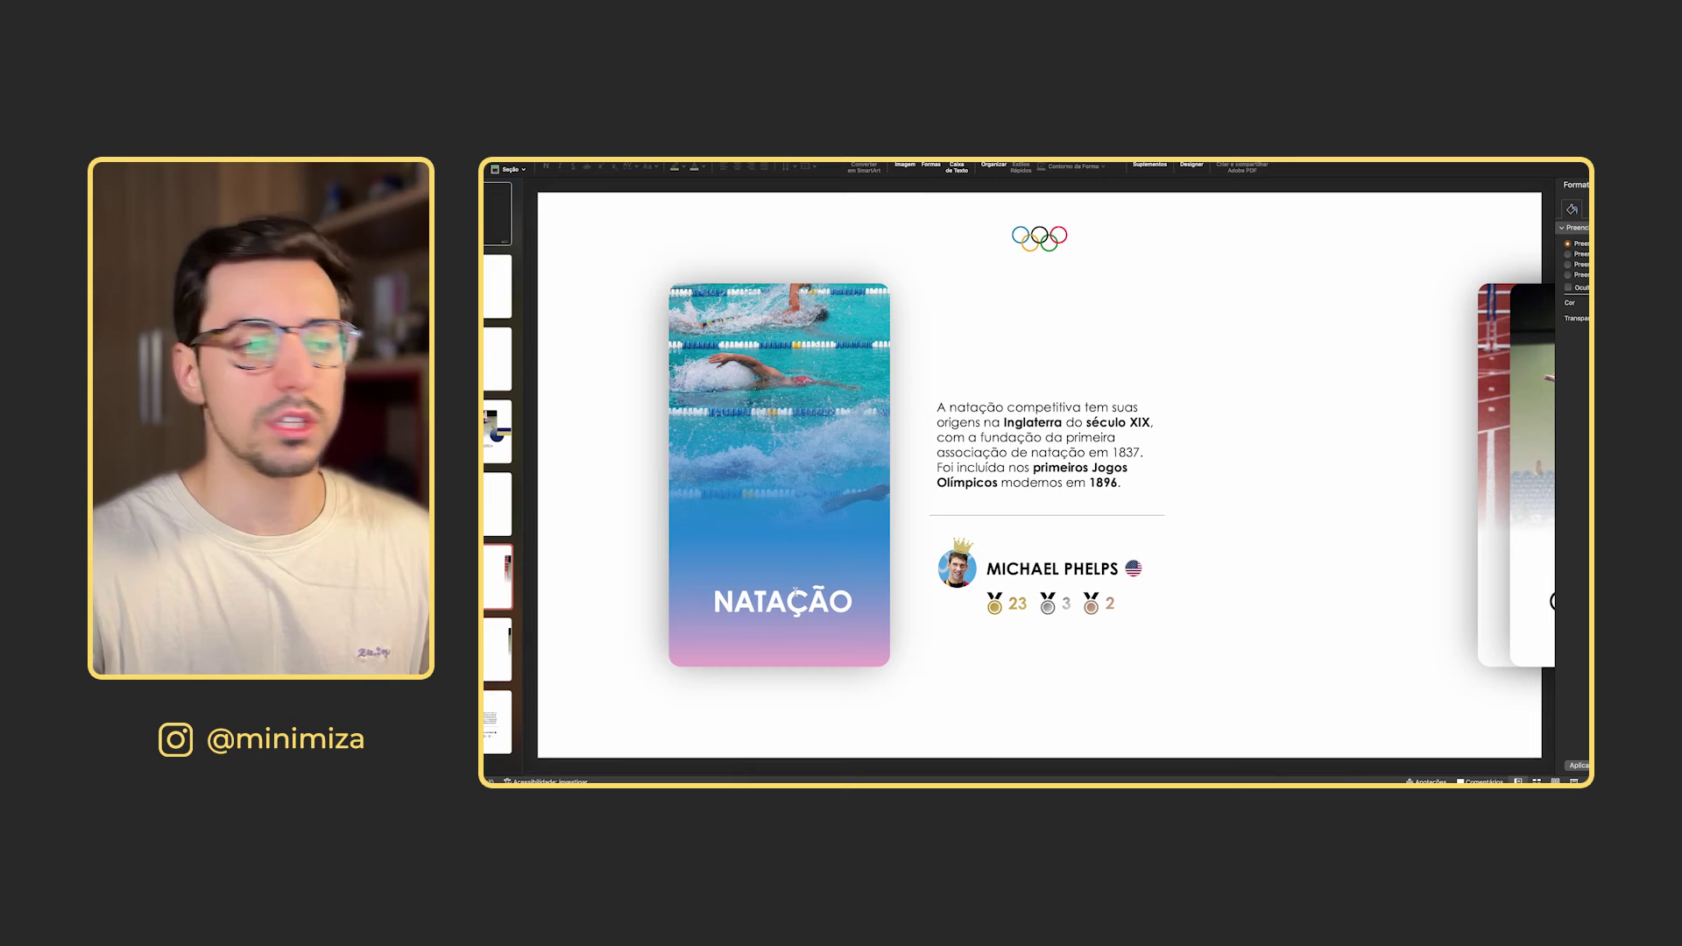
key("Up")
key("Up")
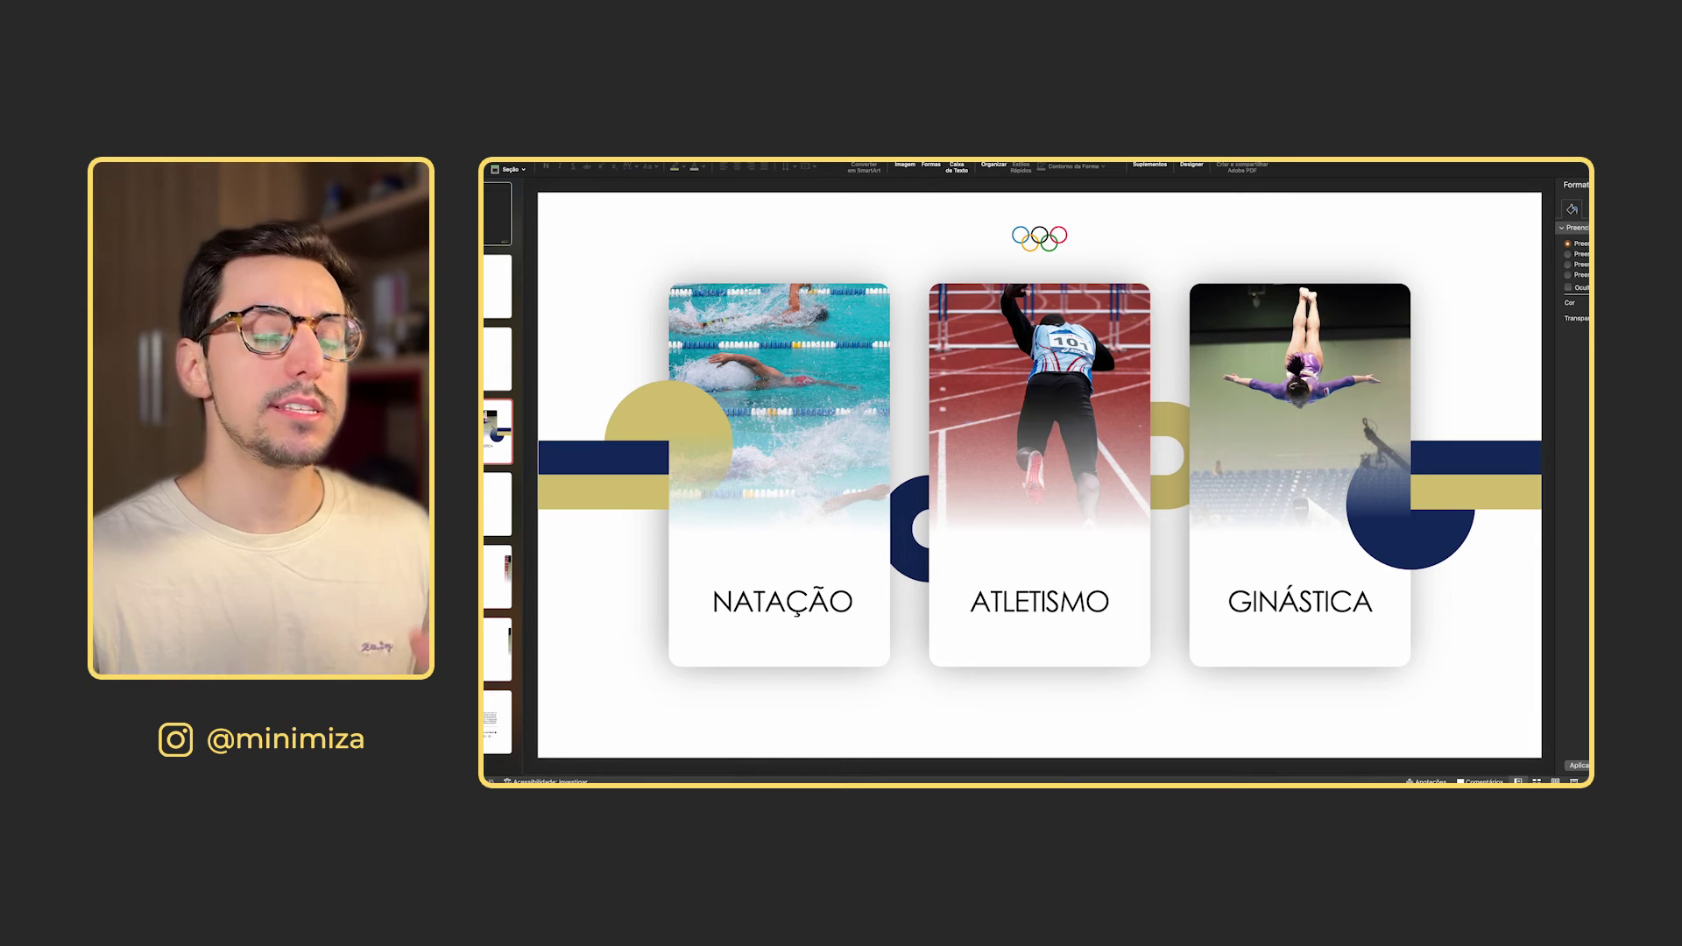
- Compare the Paris 2024 artwork slide with the decorative shapes and colours on the three-card menu slide
key("Up")
key("Up")
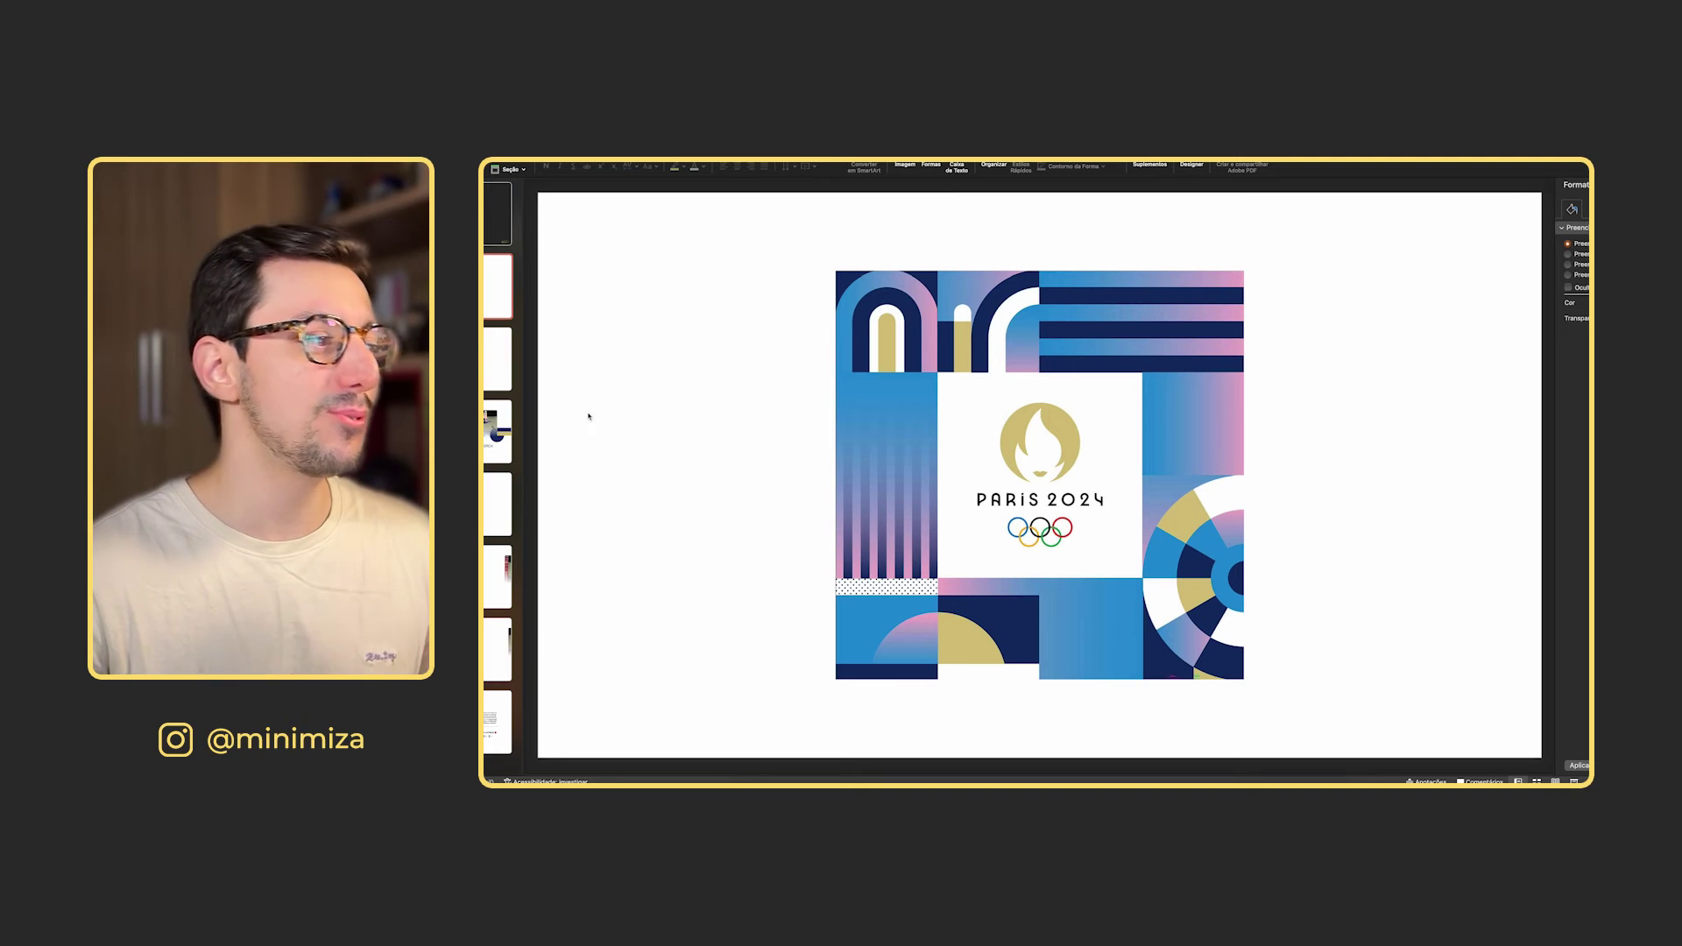
key("Down")
key("Down")
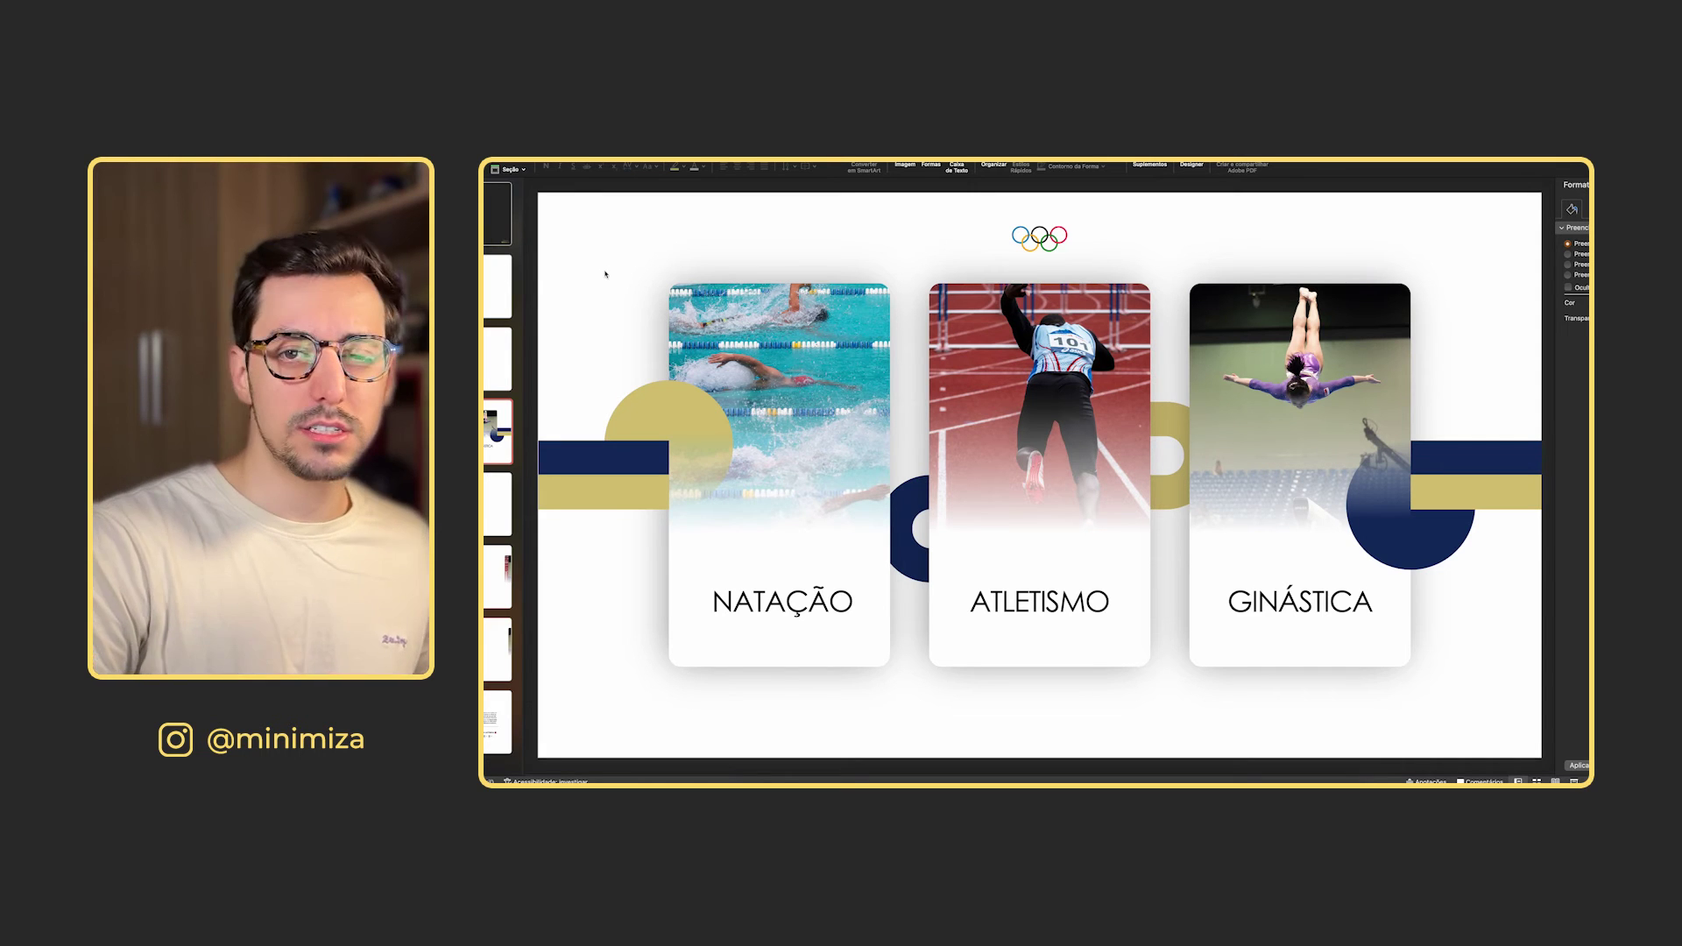
key("Up")
key("Up")
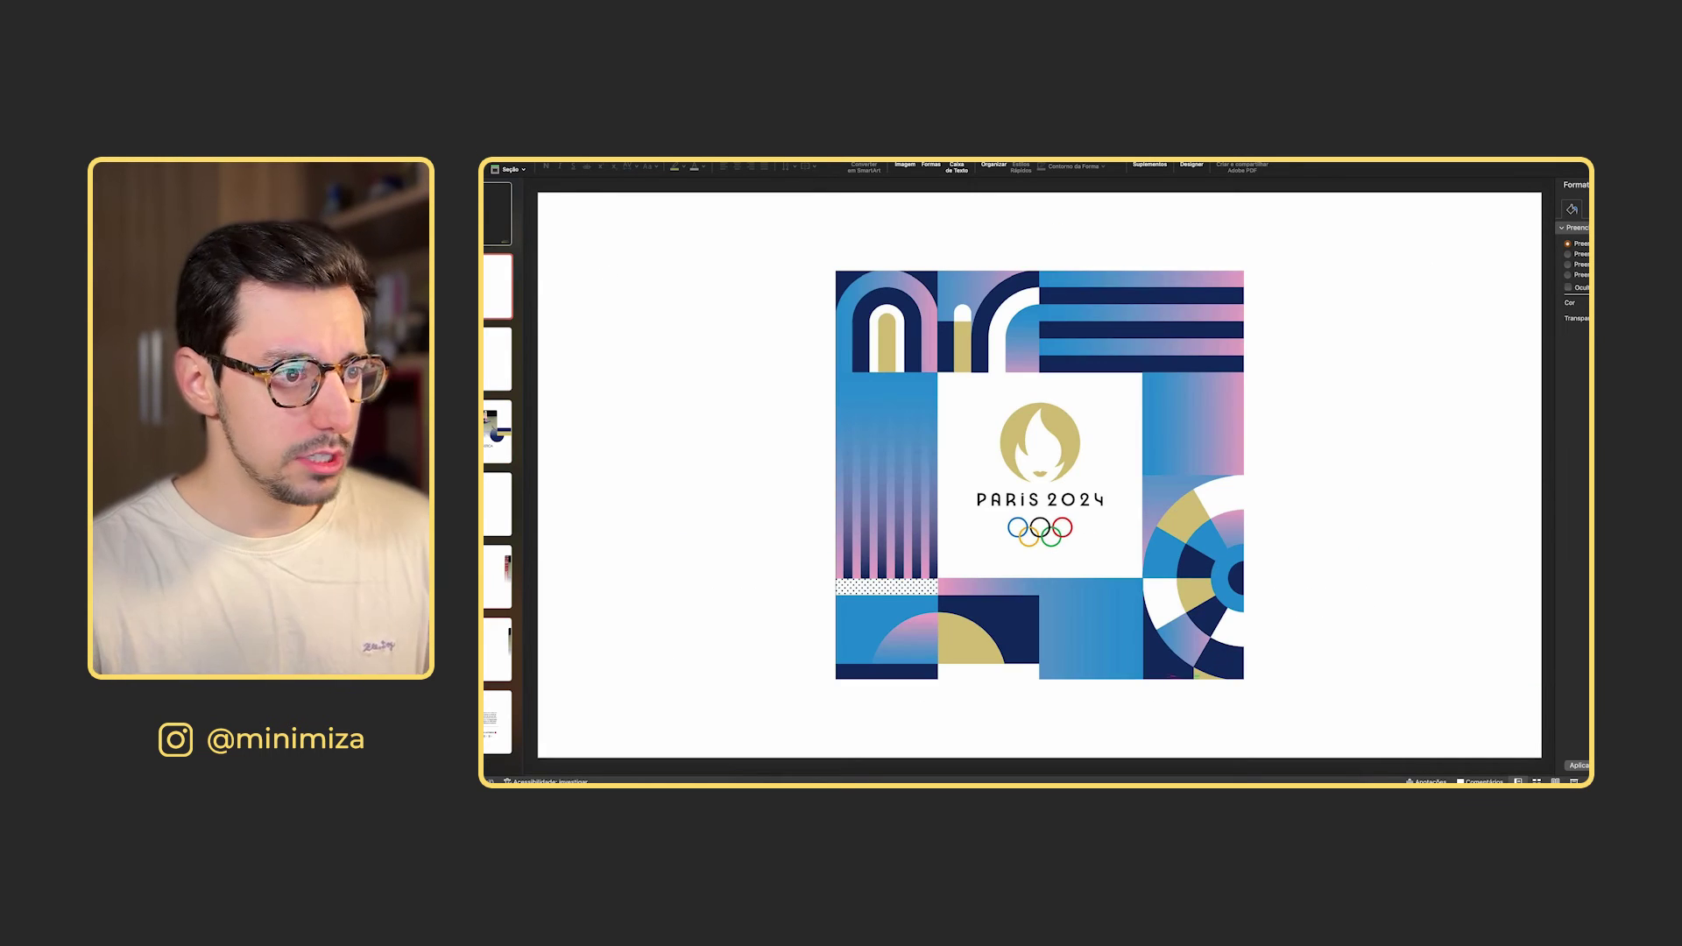
key("Down")
key("Down")
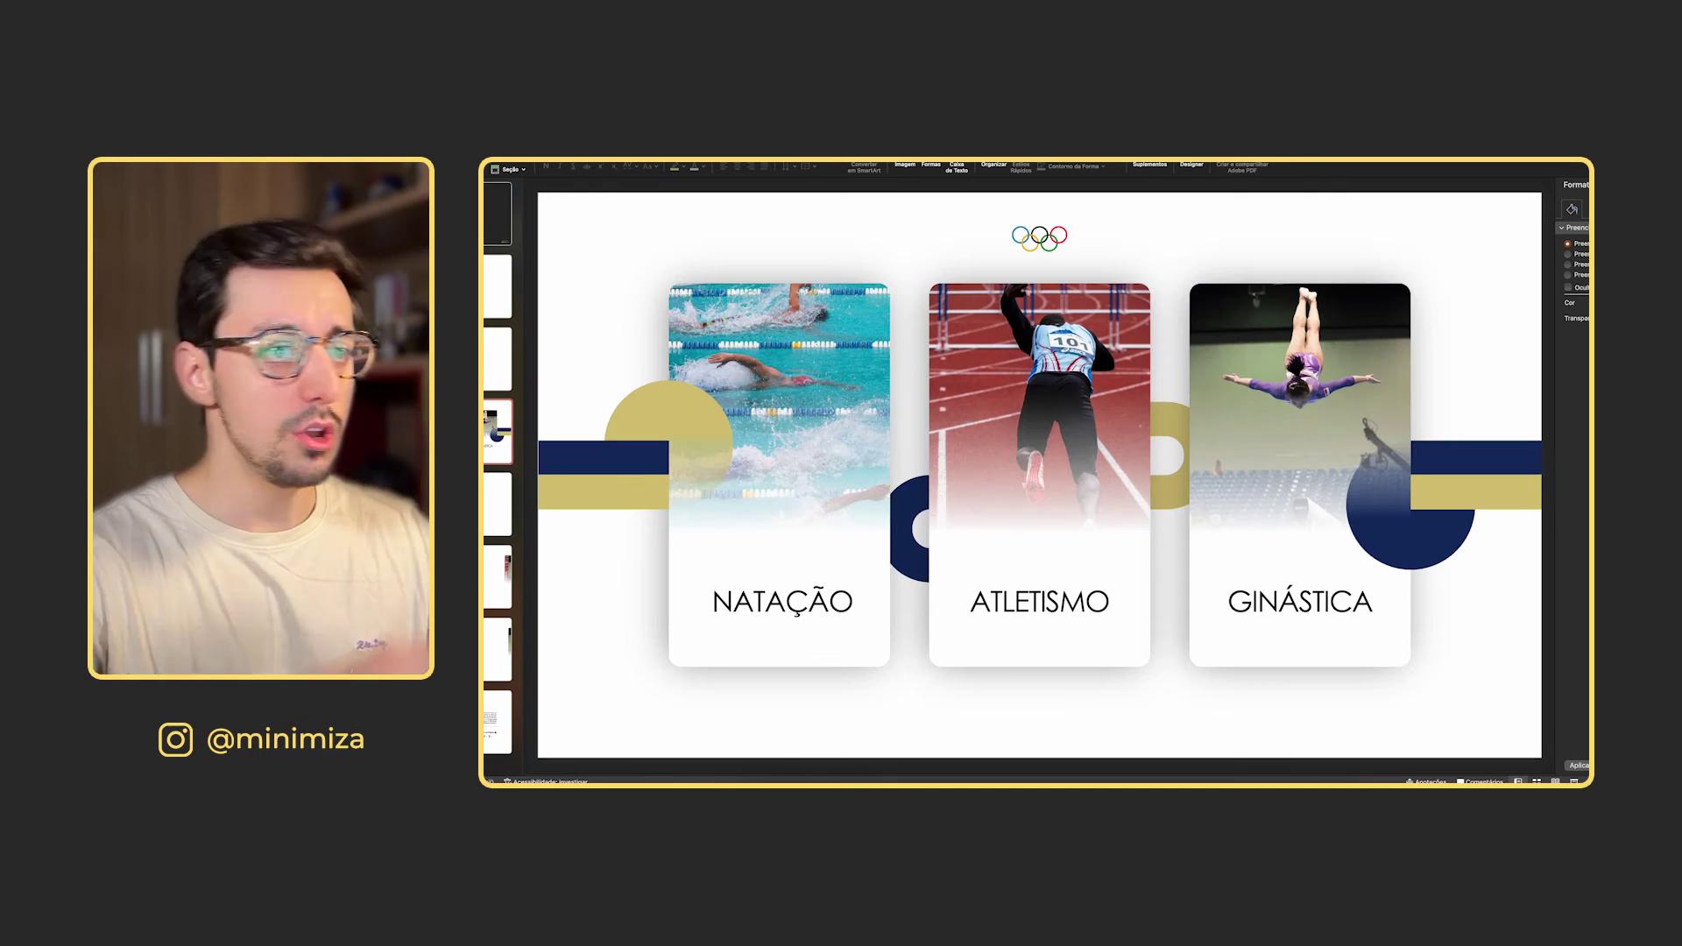